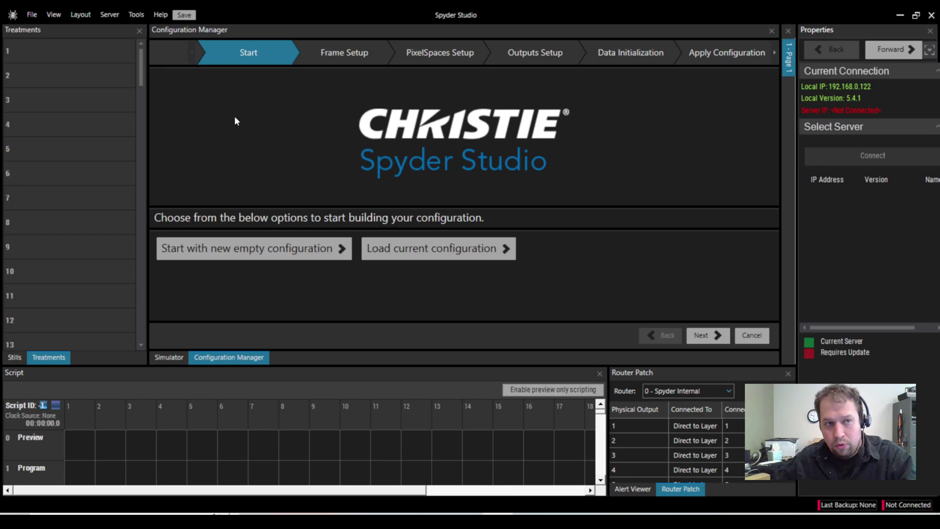
Go back to the Configuration Manager start page and choose 'Start with new empty configuration'.
left_click(32, 14)
left_click(42, 38)
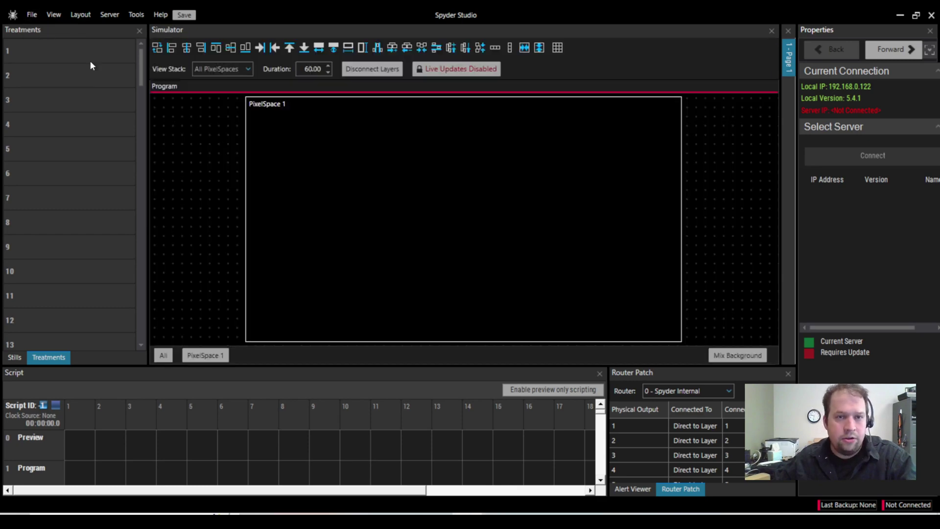
left_click(31, 14)
left_click(40, 38)
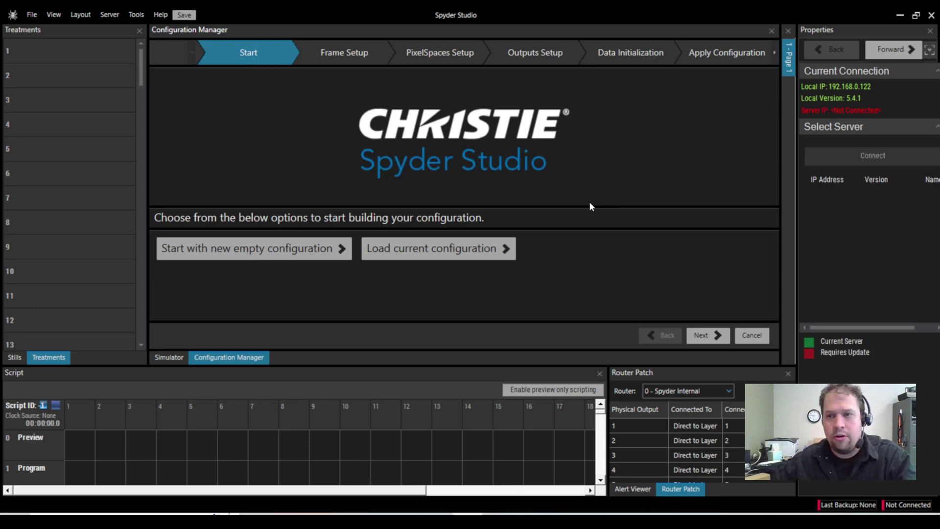
left_click(268, 248)
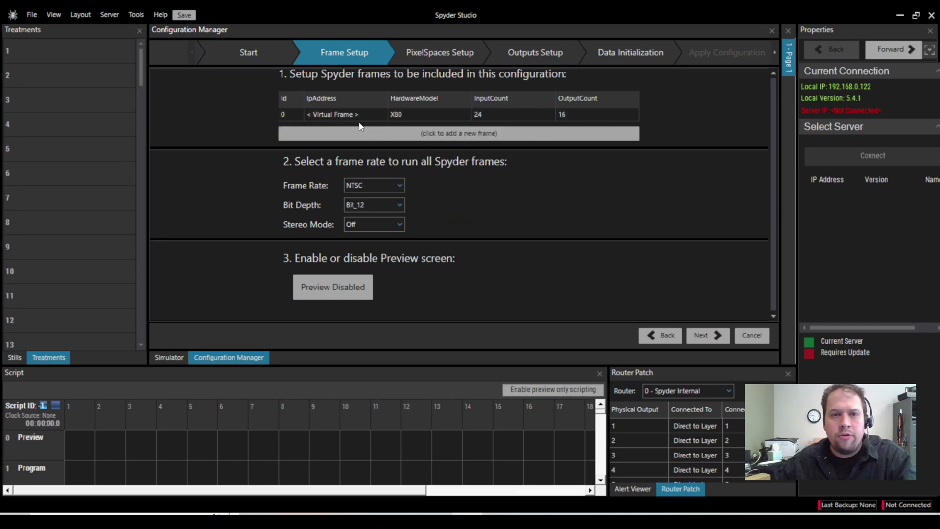
Keep the virtual X80 frame's input count at 24 and show the frame rate options.
left_click(507, 115)
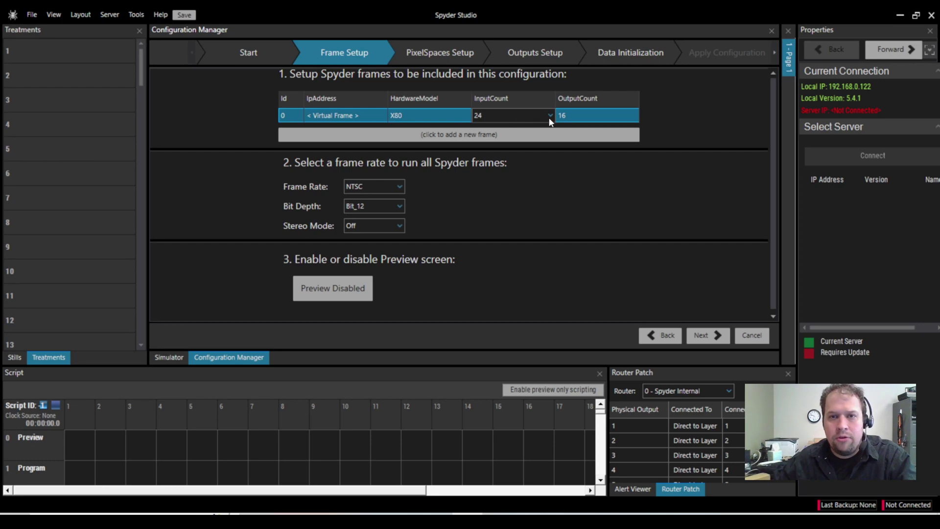
left_click(551, 116)
left_click(647, 109)
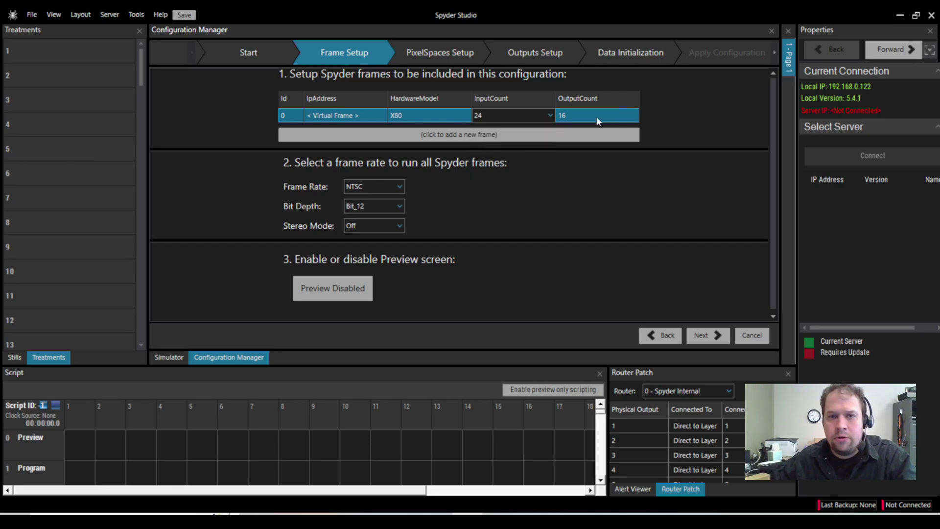
left_click(680, 138)
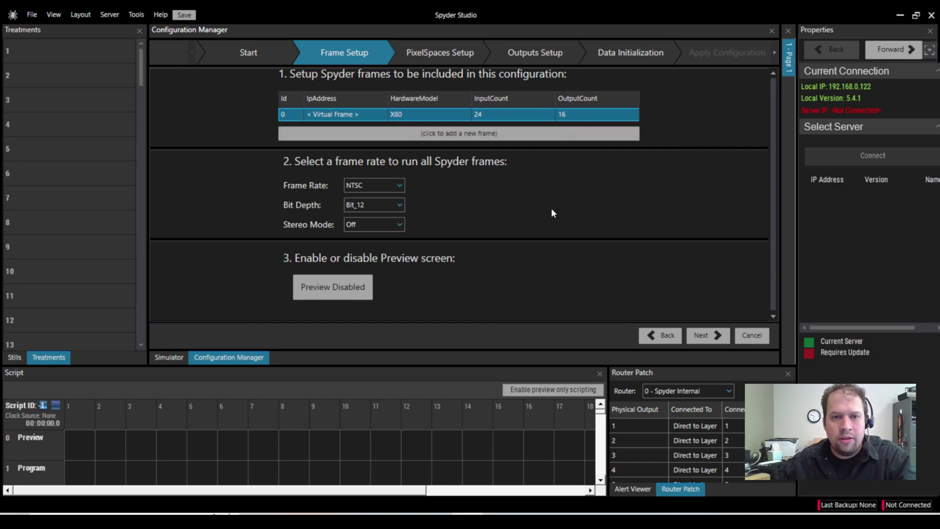
left_click(395, 185)
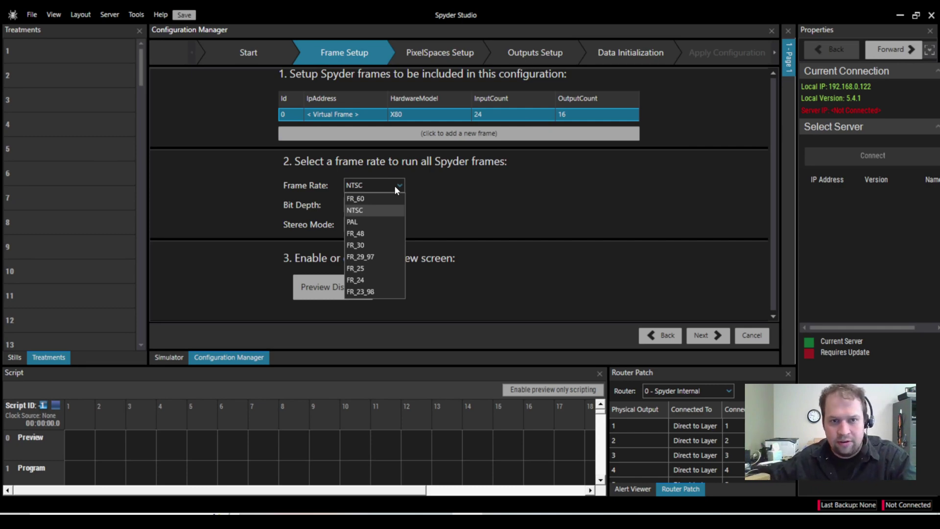
Keep NTSC as the frame rate and set the bit depth to Bit_8.
left_click(475, 187)
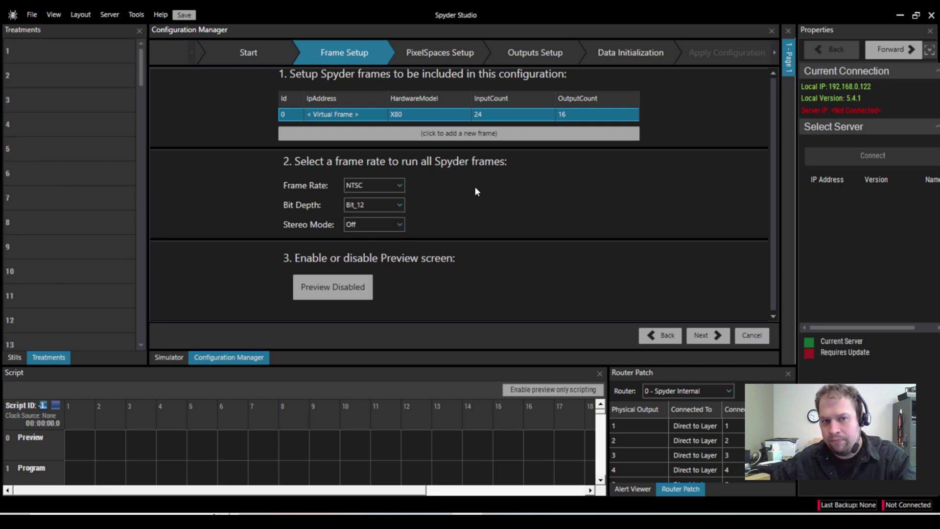
left_click(376, 210)
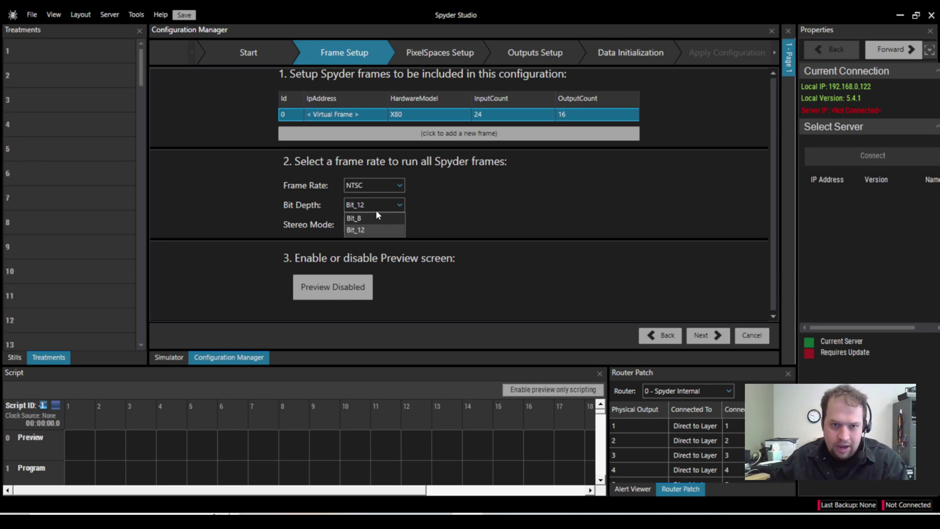
left_click(376, 217)
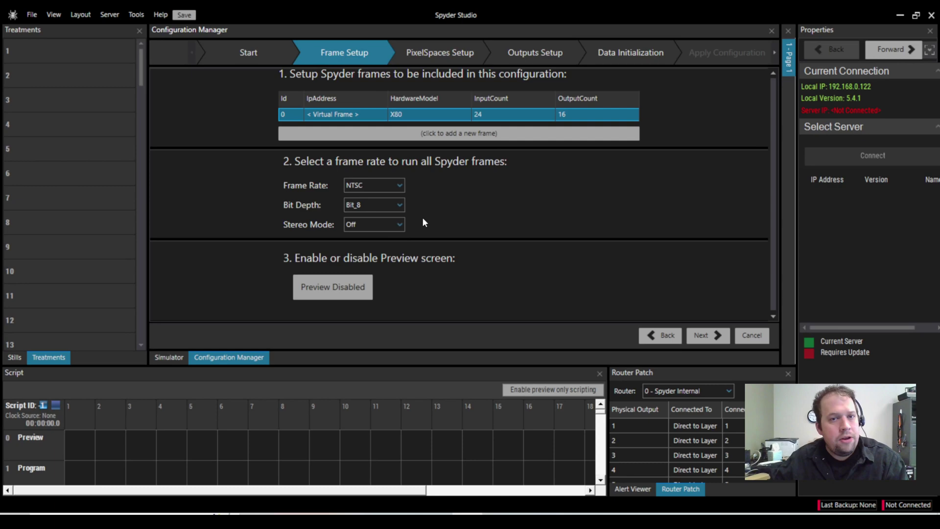
left_click(400, 204)
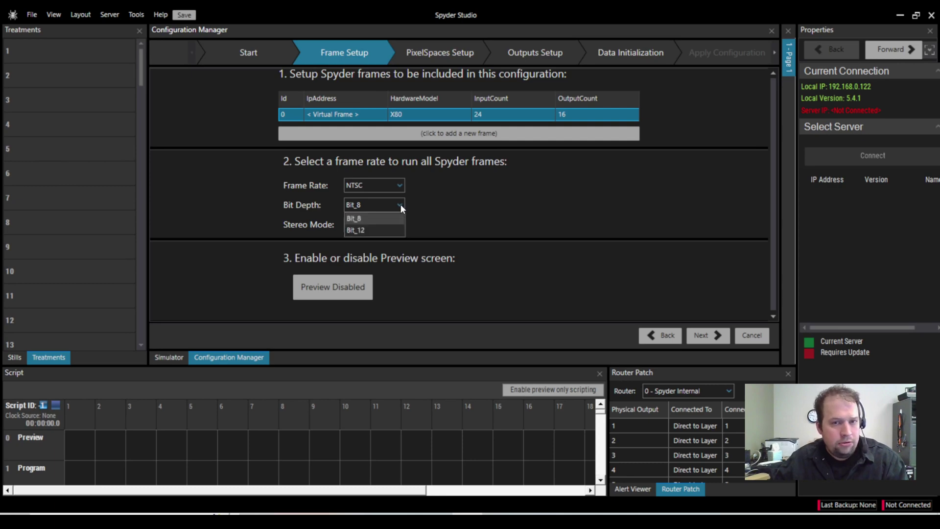
left_click(370, 234)
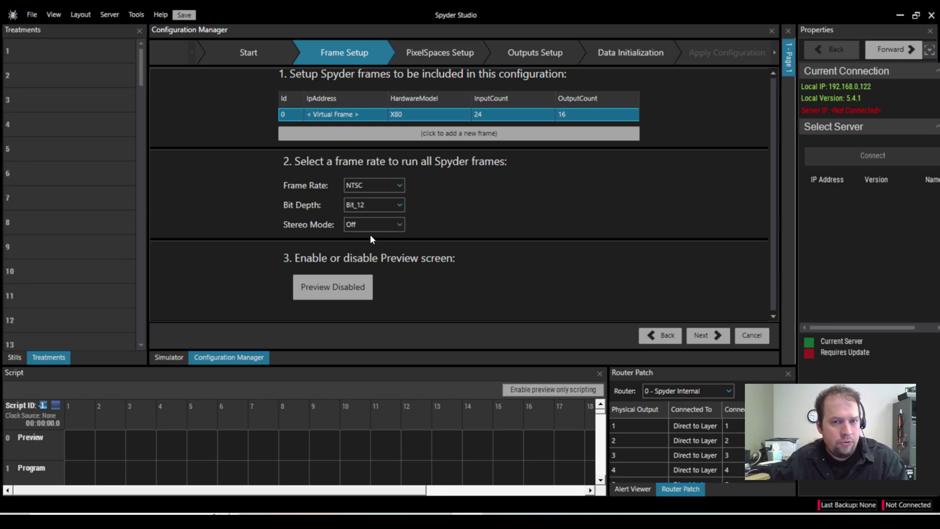
left_click(398, 205)
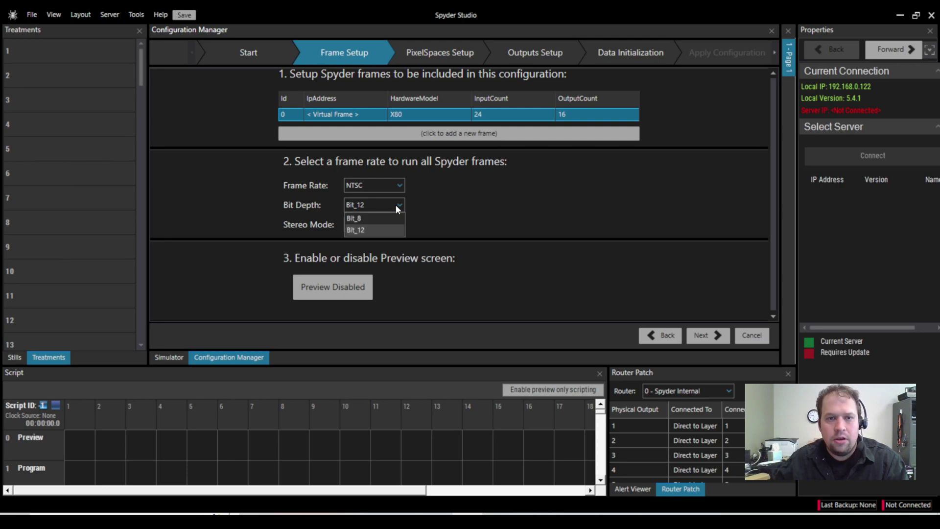
left_click(381, 219)
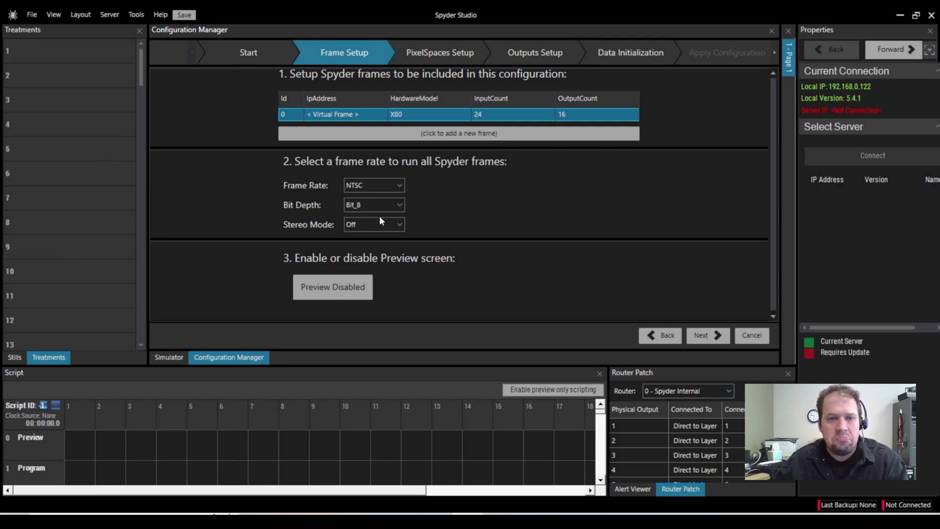
Leave stereo mode Off and enable the preview screen.
left_click(396, 222)
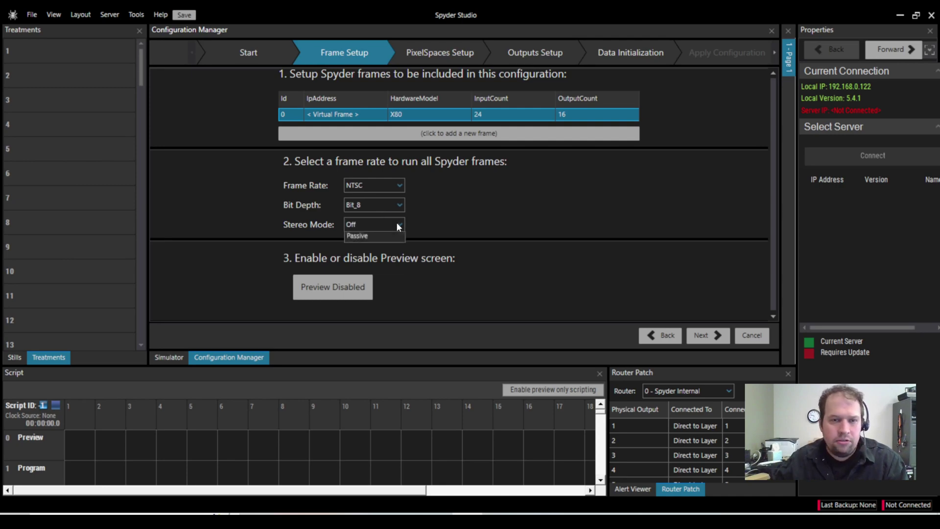
left_click(450, 214)
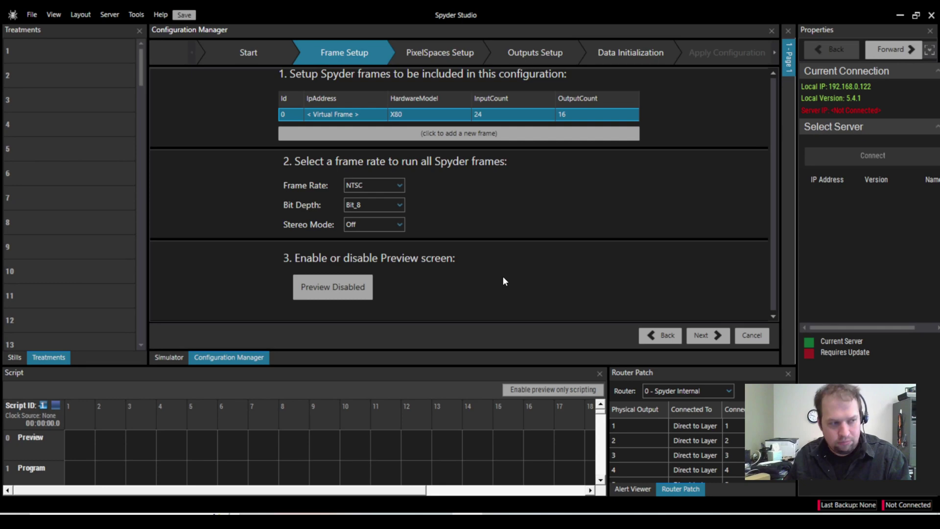
left_click(347, 291)
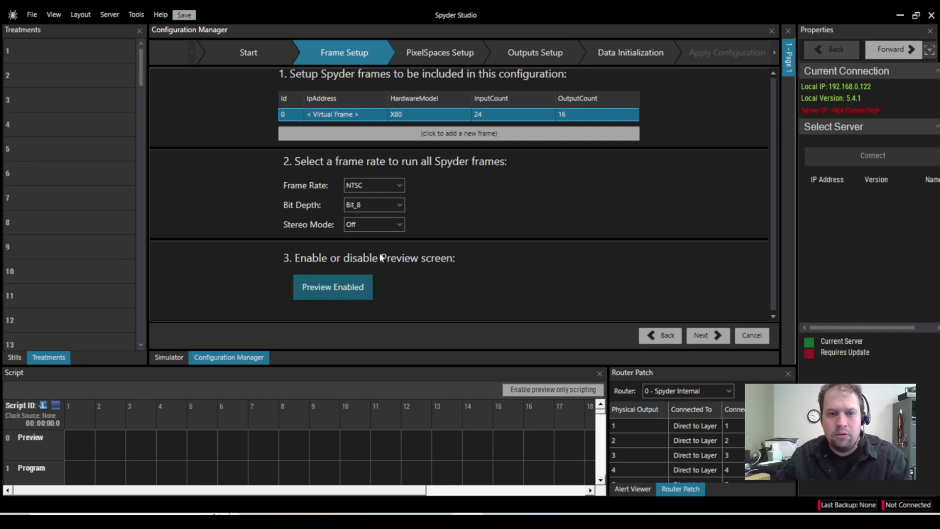
Move on to PixelSpaces Setup, make the canvas editable, and set its width to 16384 px.
left_click(705, 337)
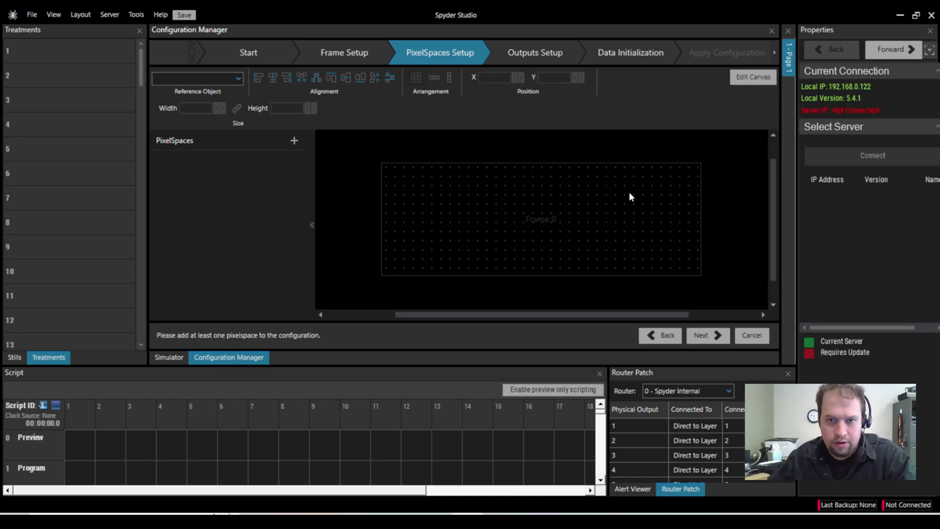
left_click(753, 83)
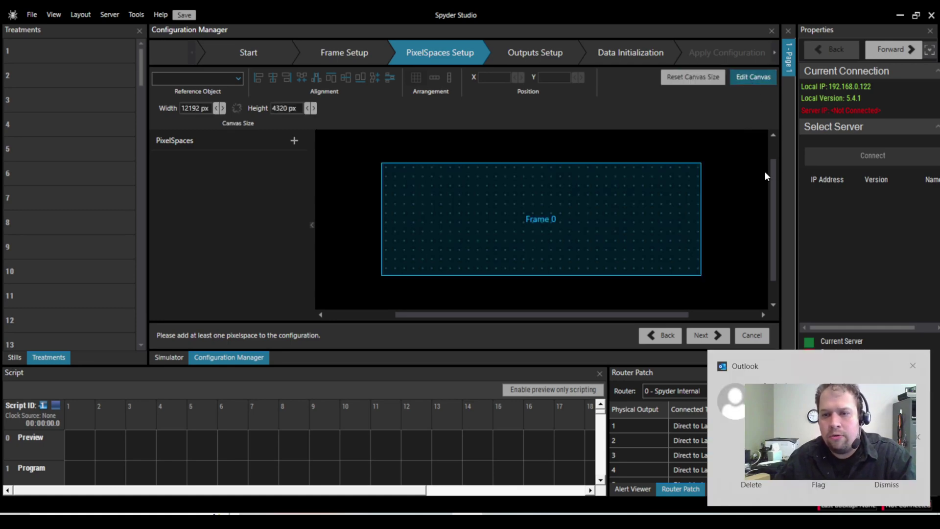
left_click(912, 365)
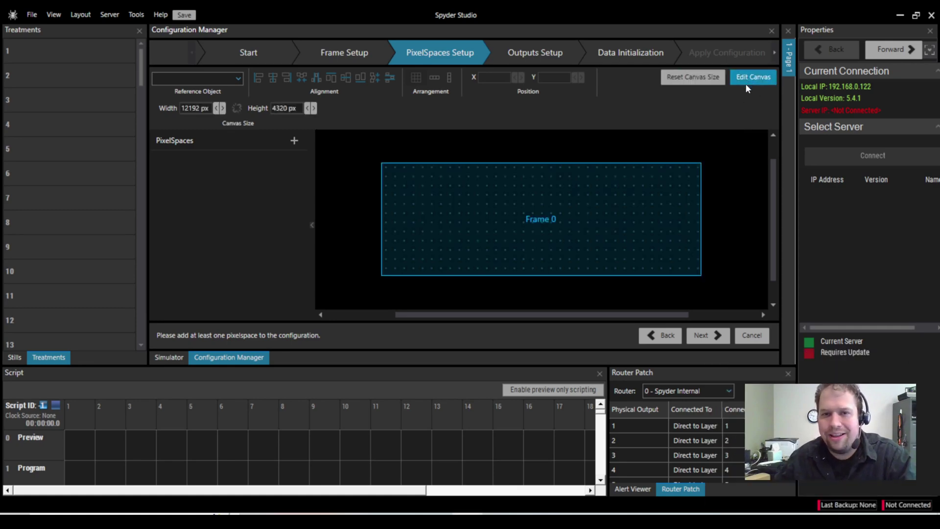
left_click(208, 108)
left_click(222, 109)
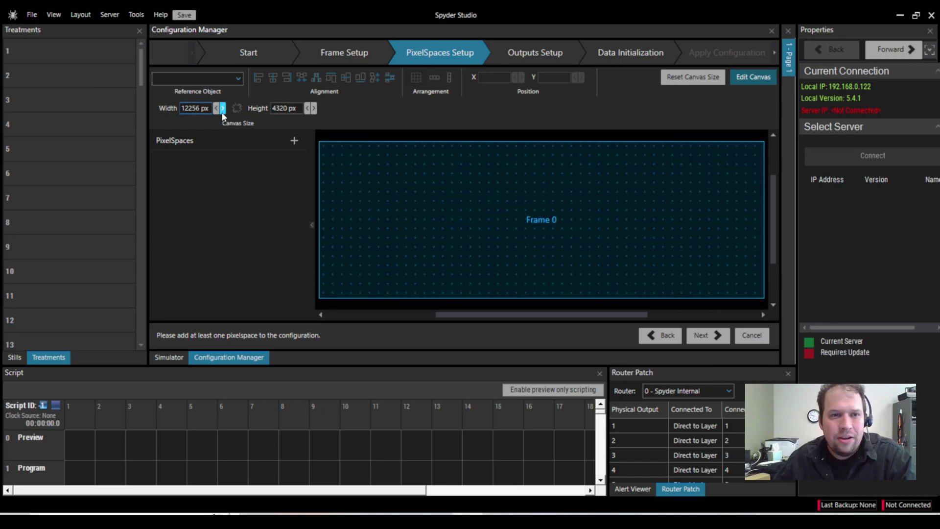
left_click(223, 108)
double_click(198, 108)
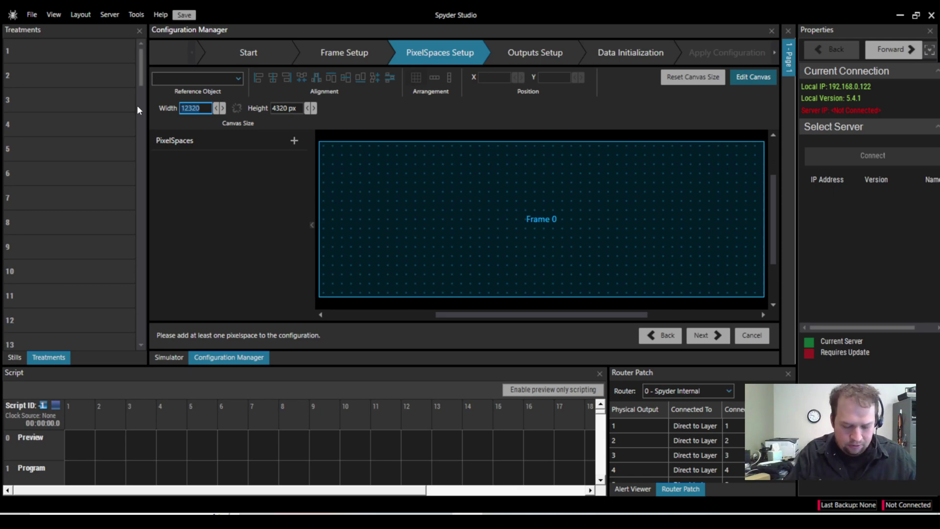
type("16384")
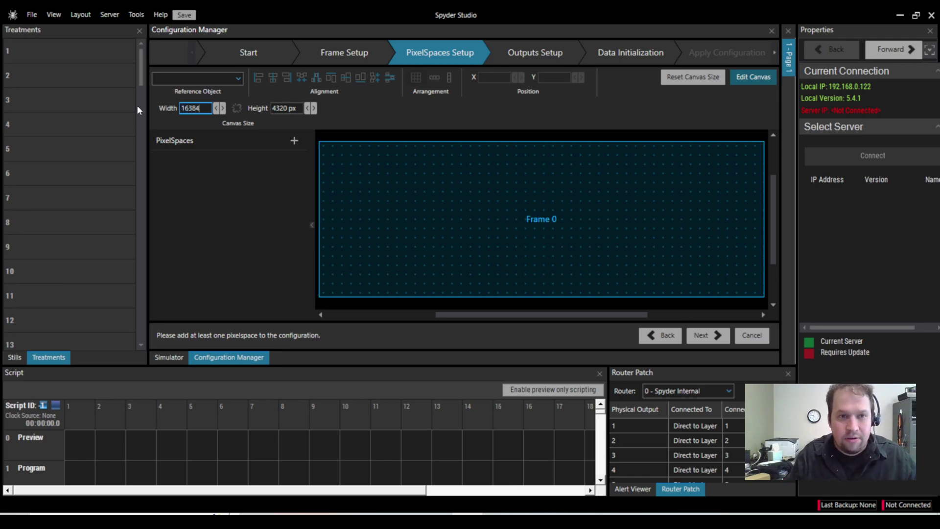
key("Return")
Step the canvas width up to 18048 px with the increment arrow.
left_click(223, 108)
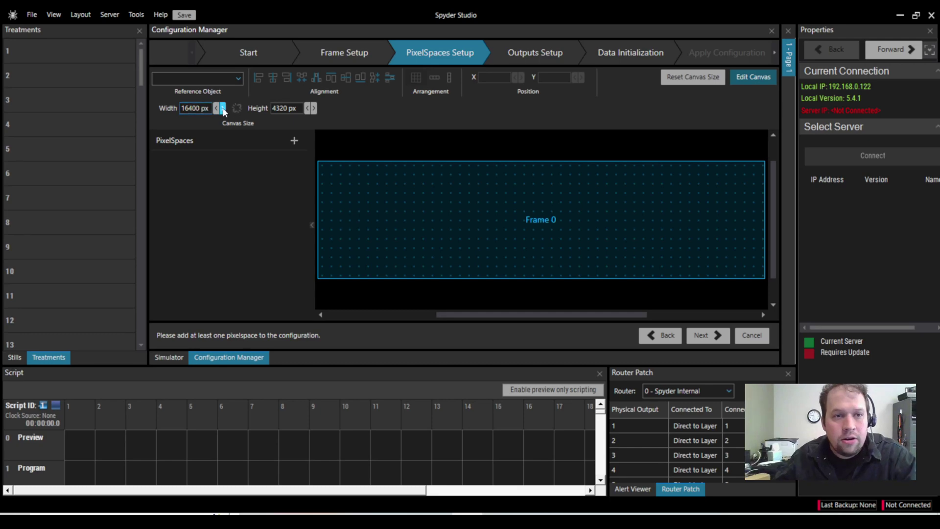
left_click(223, 108)
left_click(223, 109)
left_click(223, 108)
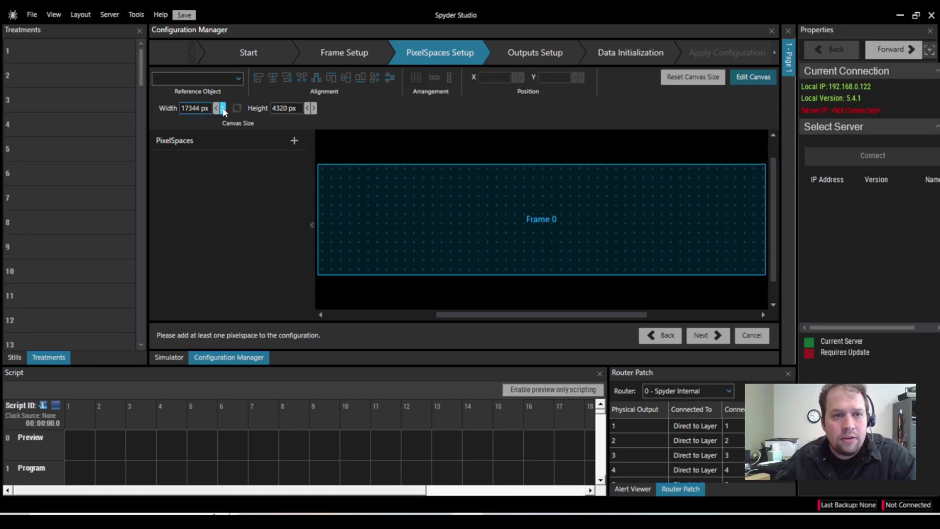
left_click(222, 108)
left_click(222, 108)
left_click(223, 108)
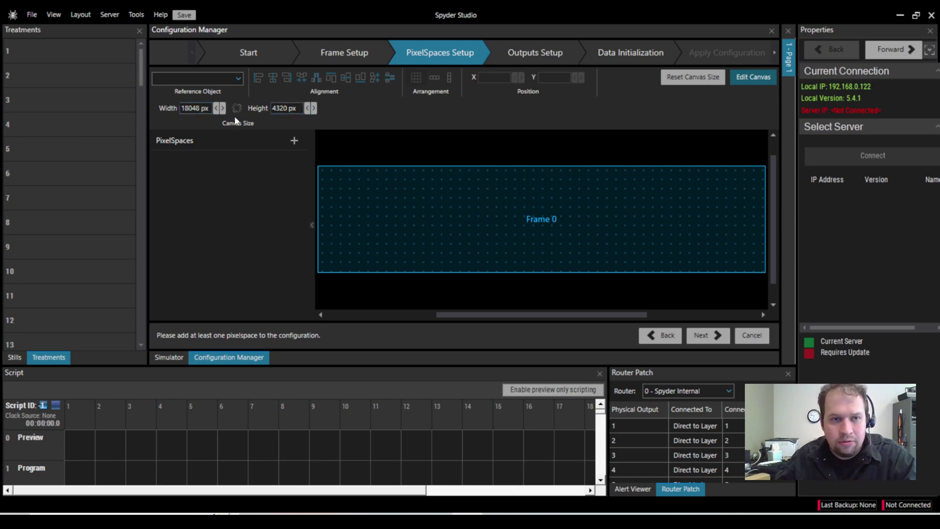
Step the canvas height down and the width up using the spin arrows.
left_click(307, 108)
left_click(306, 109)
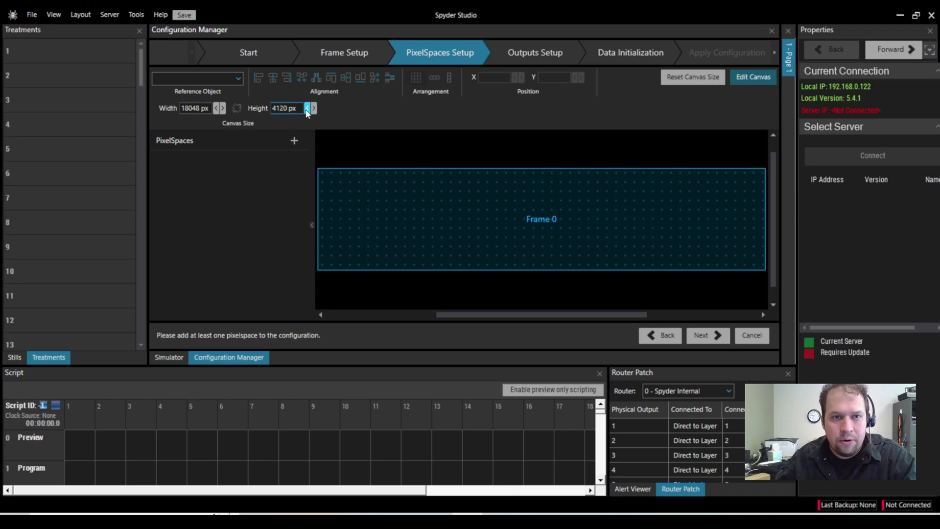
left_click(307, 108)
left_click(307, 108)
left_click(307, 108)
left_click(306, 108)
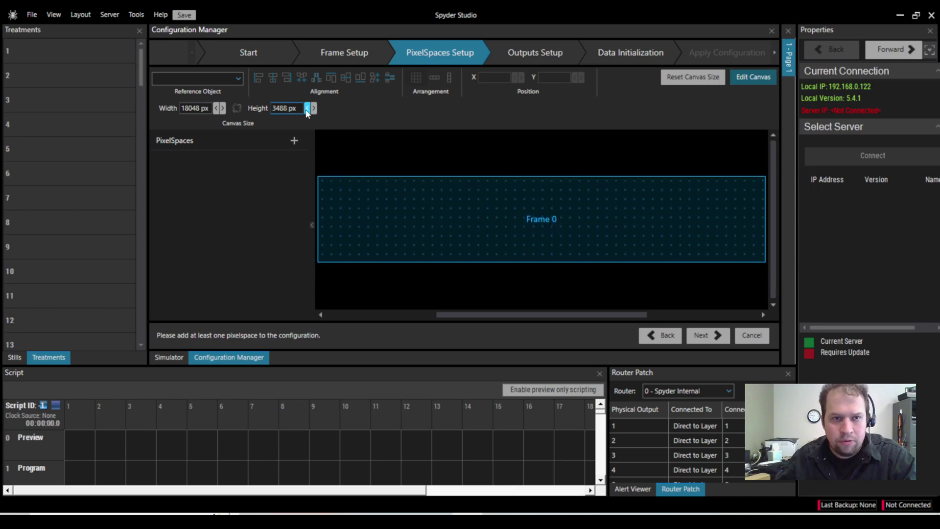
left_click(307, 108)
left_click(222, 109)
left_click(222, 108)
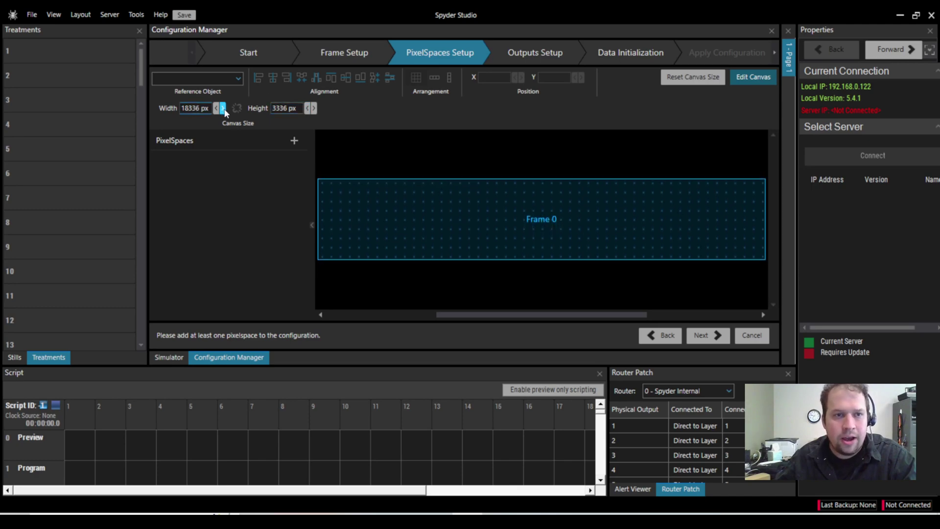
left_click(222, 108)
left_click(223, 108)
left_click(223, 108)
left_click(223, 108)
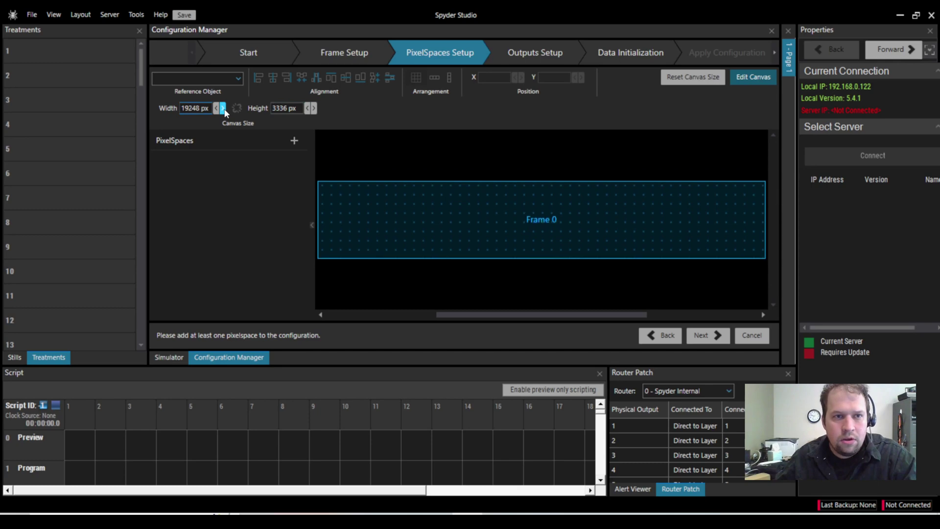
left_click(223, 108)
left_click(223, 108)
left_click(223, 108)
left_click(223, 108)
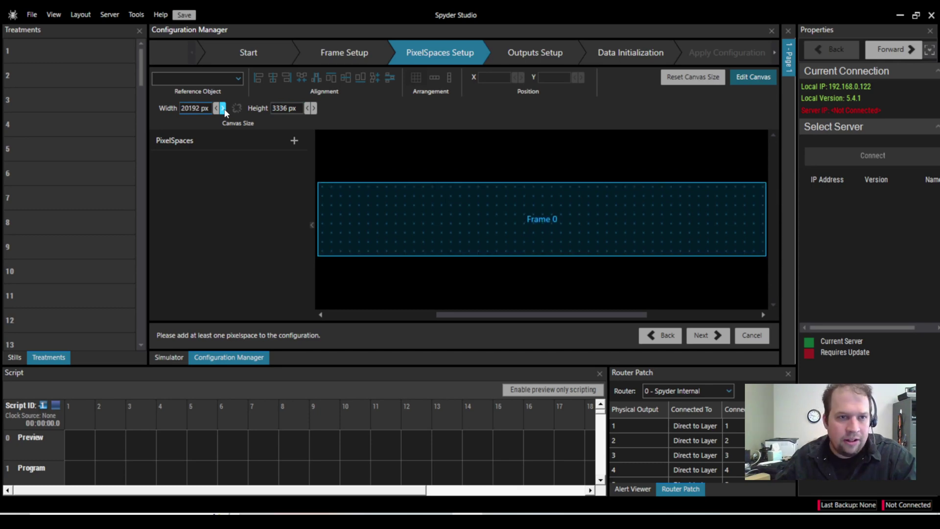
left_click(222, 108)
left_click(223, 108)
left_click(223, 108)
left_click(223, 108)
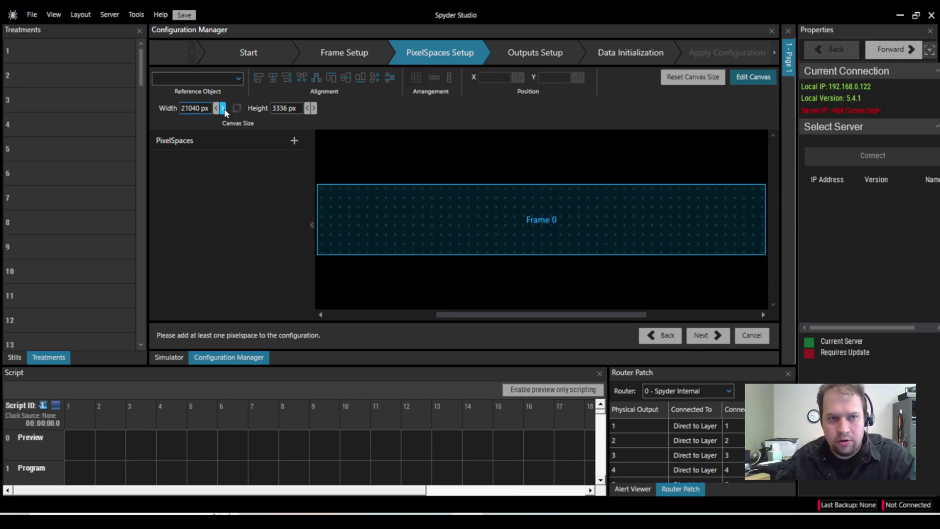
Type the canvas size as 7680 px wide by 4320 px high, after trying 5000 px.
left_click(209, 109)
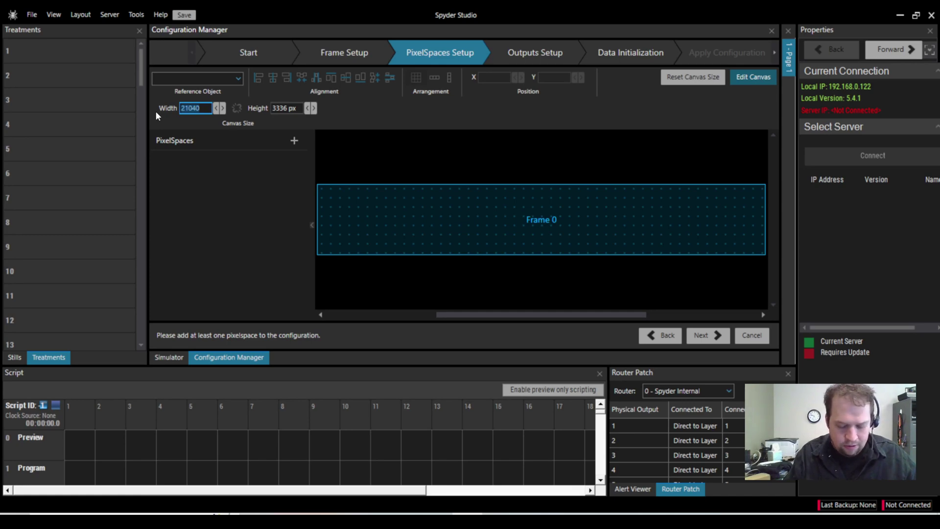
type("100")
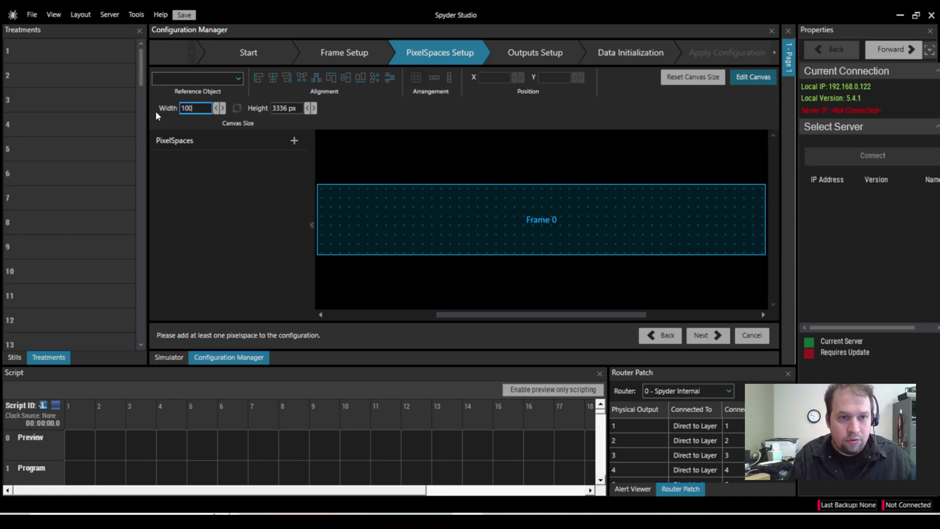
key("BackSpace")
key("BackSpace")
key("BackSpace")
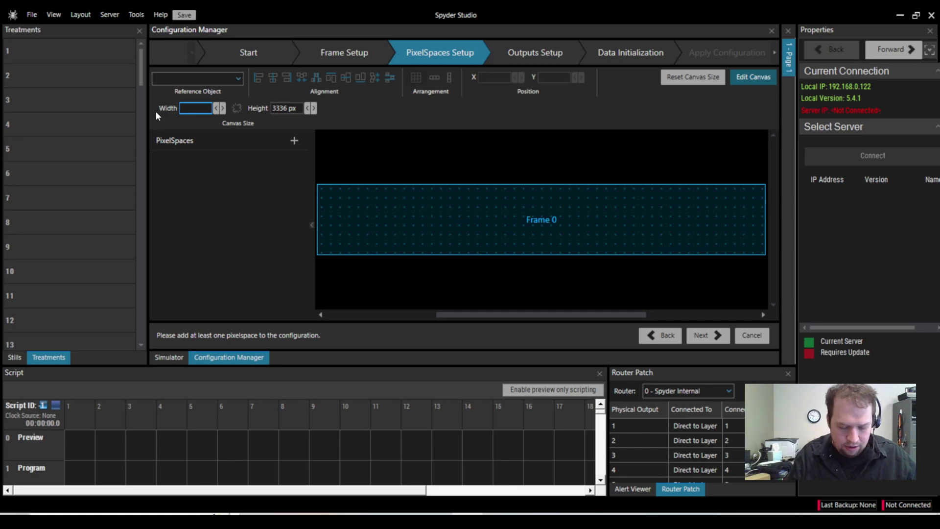
type("5000")
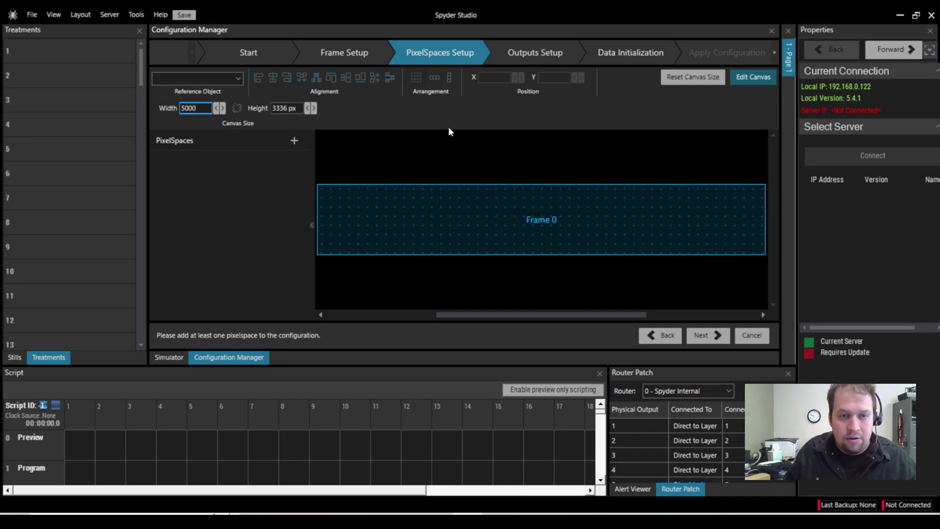
left_click(302, 109)
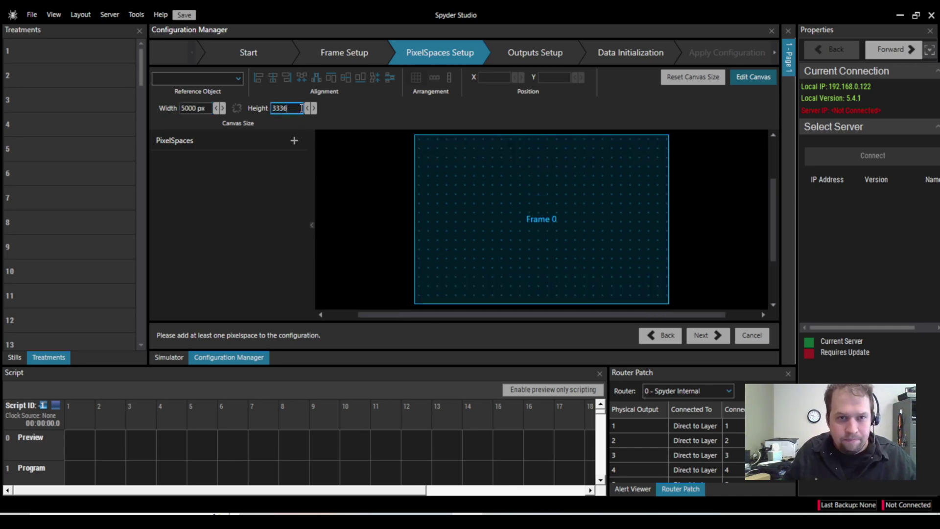
left_click(202, 110)
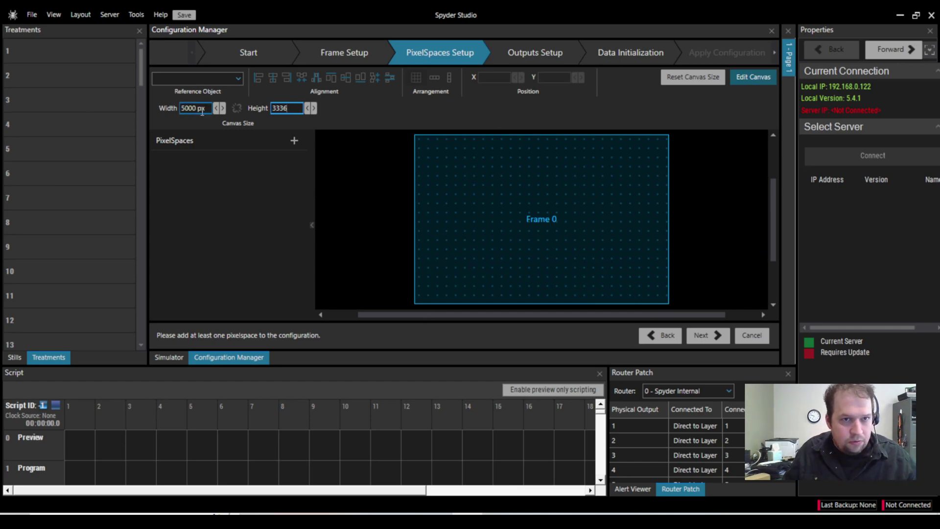
type("7680")
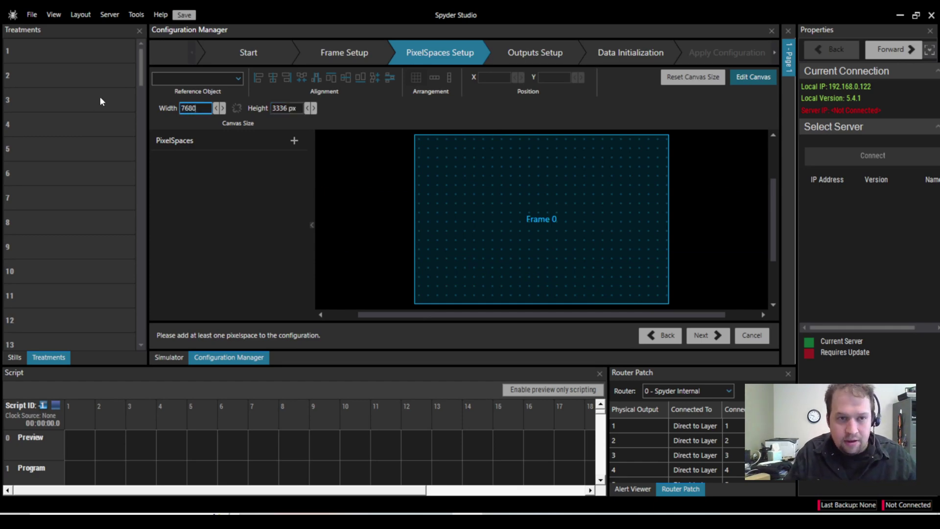
key("Tab")
type("432")
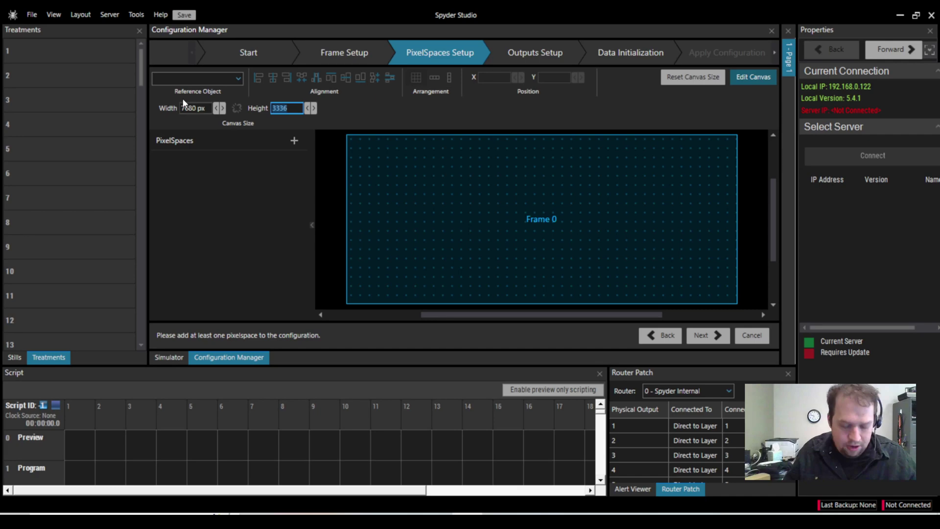
type("0")
key("Tab")
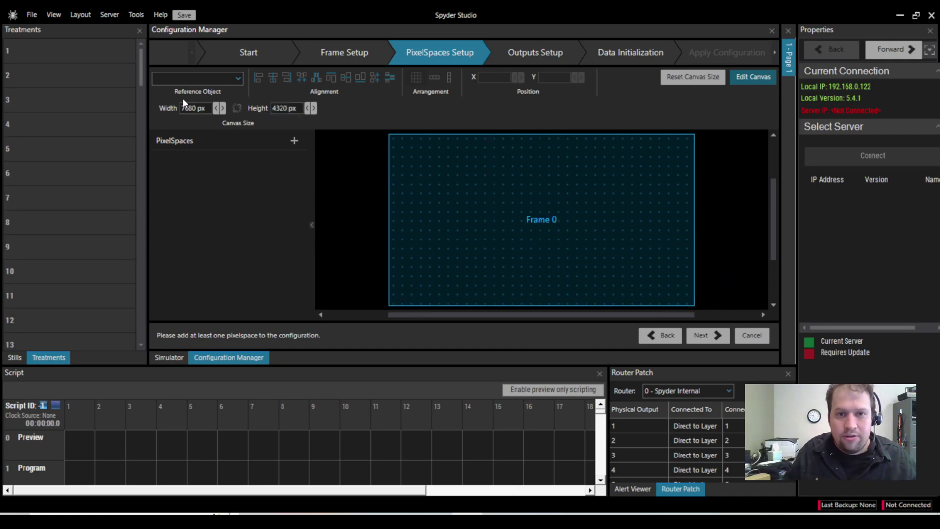
Finish canvas editing and add PixelSpaces 1 and 2 side by side, each 3840 px wide.
left_click(752, 78)
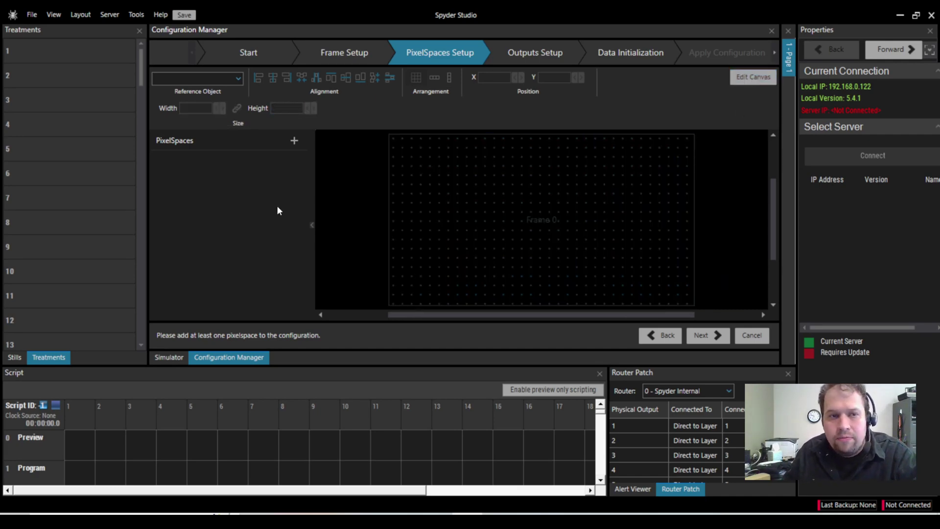
left_click(295, 142)
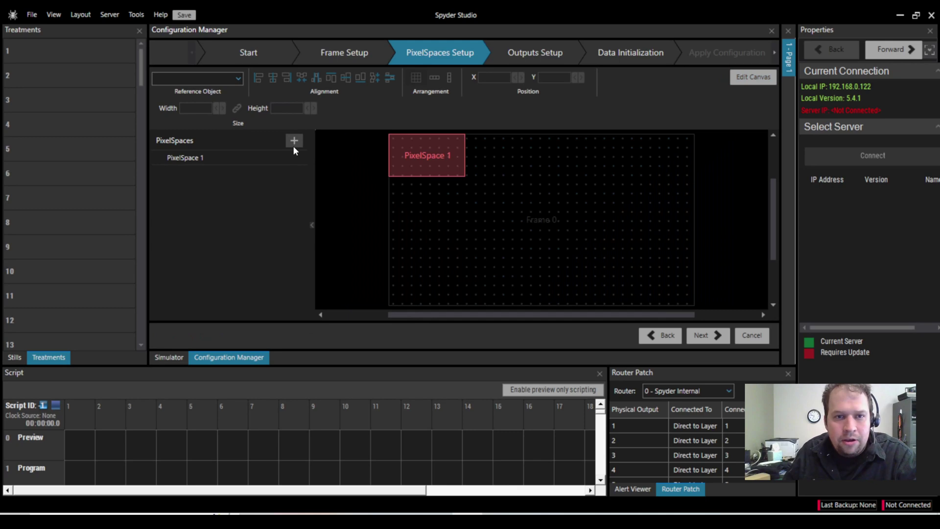
left_click(400, 165)
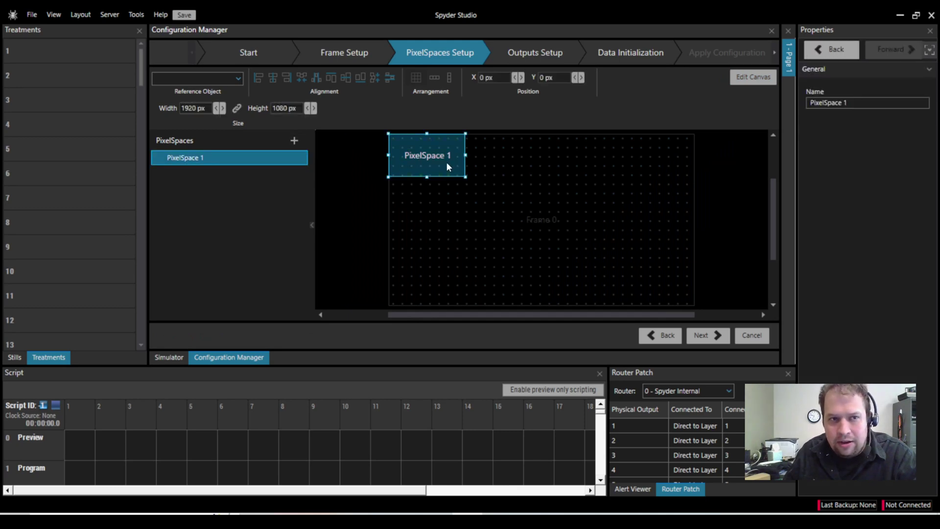
left_click(195, 108)
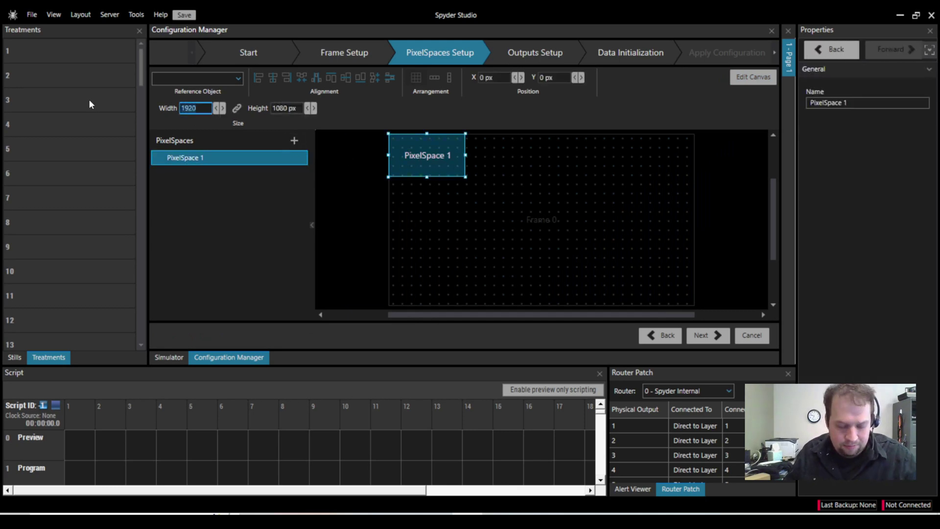
type("3840")
key("Return")
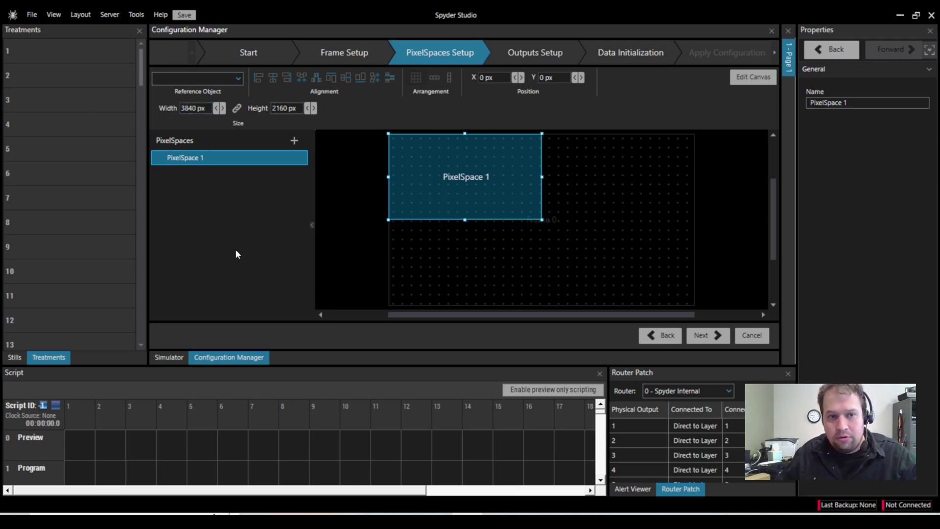
left_click(292, 143)
left_click(565, 155)
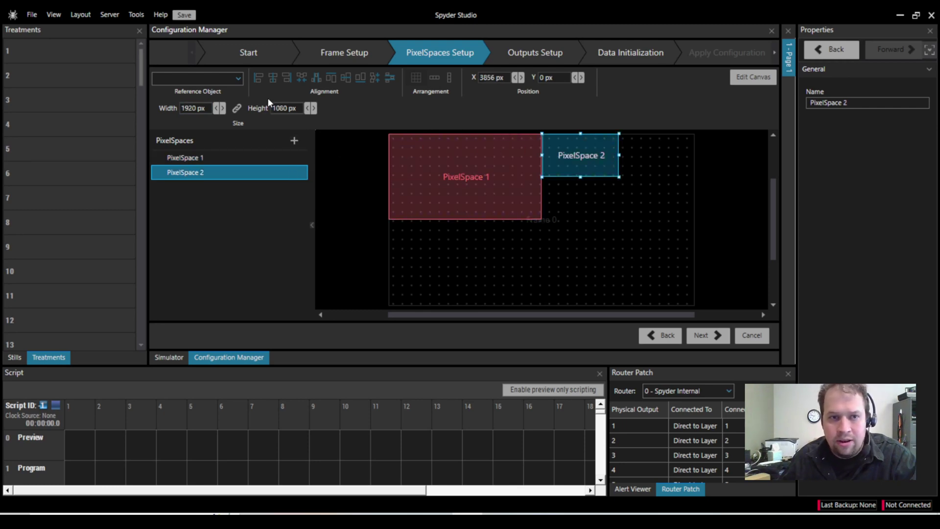
left_click(194, 107)
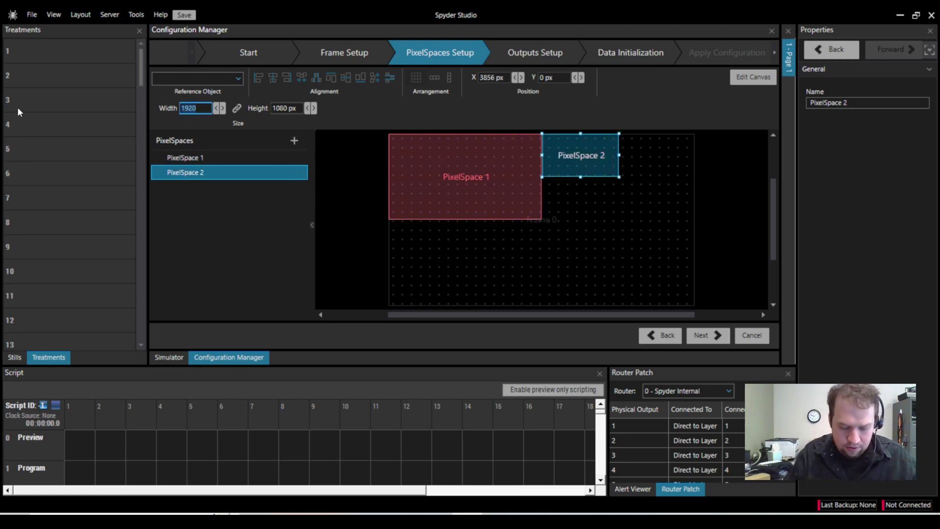
type("3840")
key("Return")
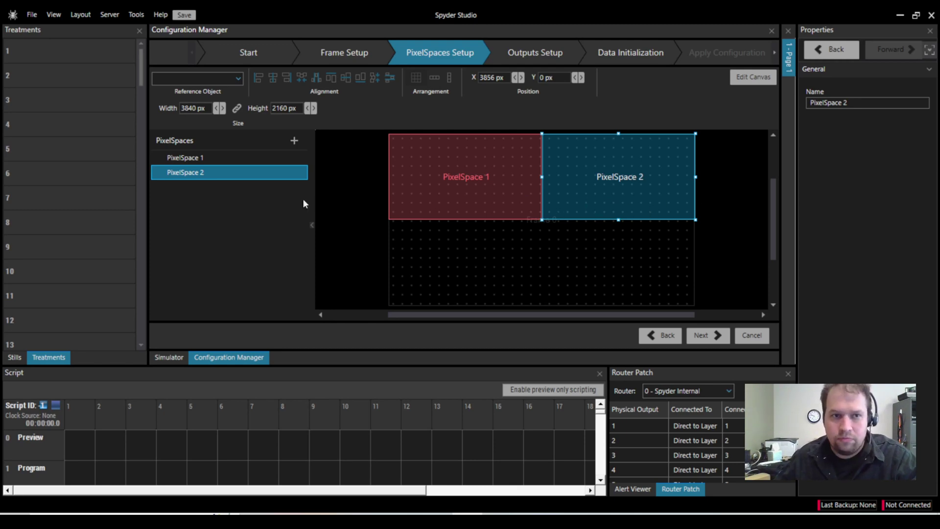
Add PixelSpaces 3 and 4 in the bottom row at 3840 px width, then deselect.
left_click(295, 141)
left_click_drag(442, 215, 432, 246)
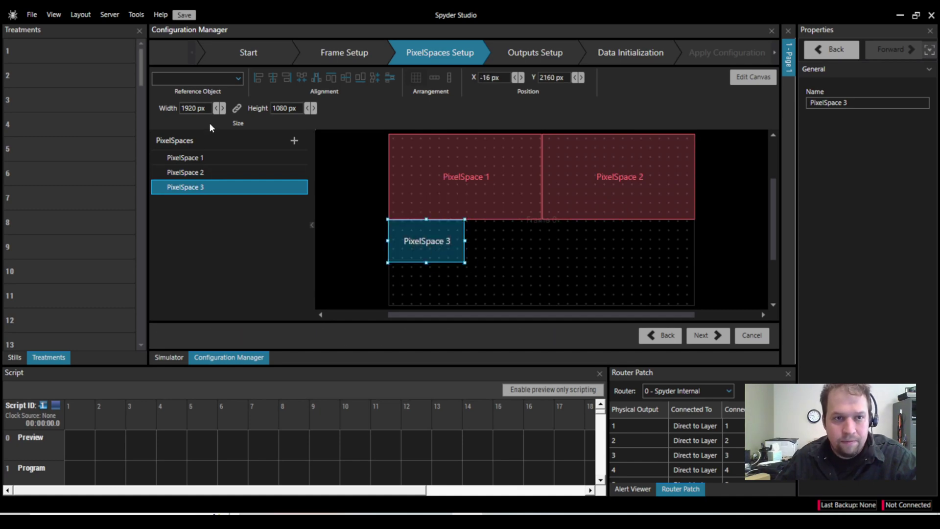
left_click(205, 109)
type("3840")
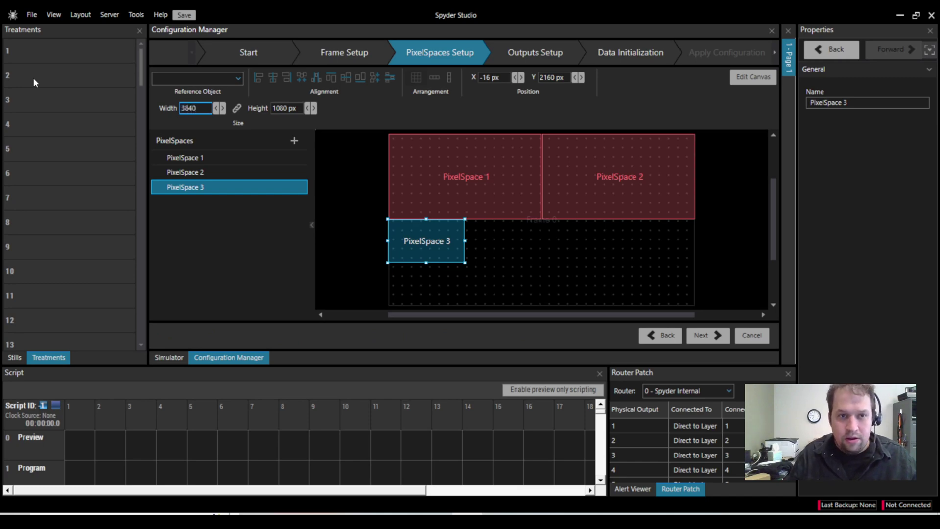
key("Return")
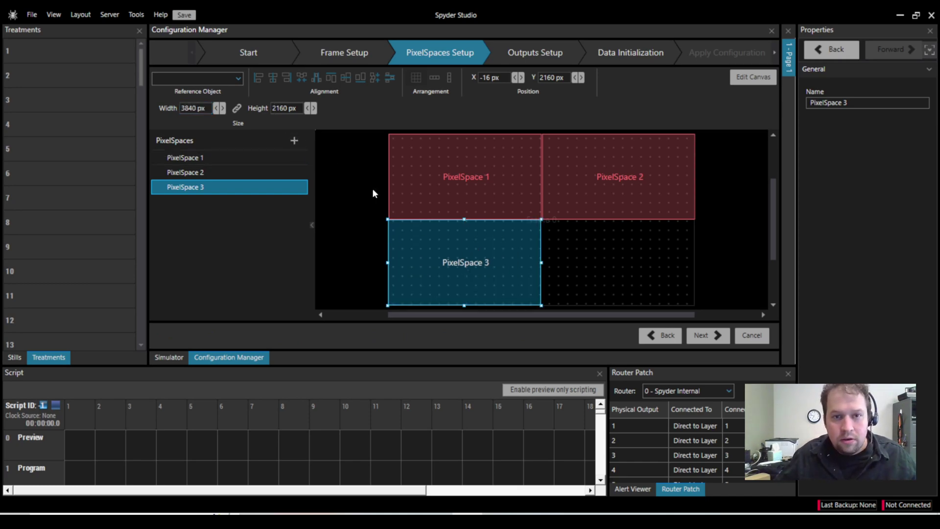
scroll(516, 254, "down", 2)
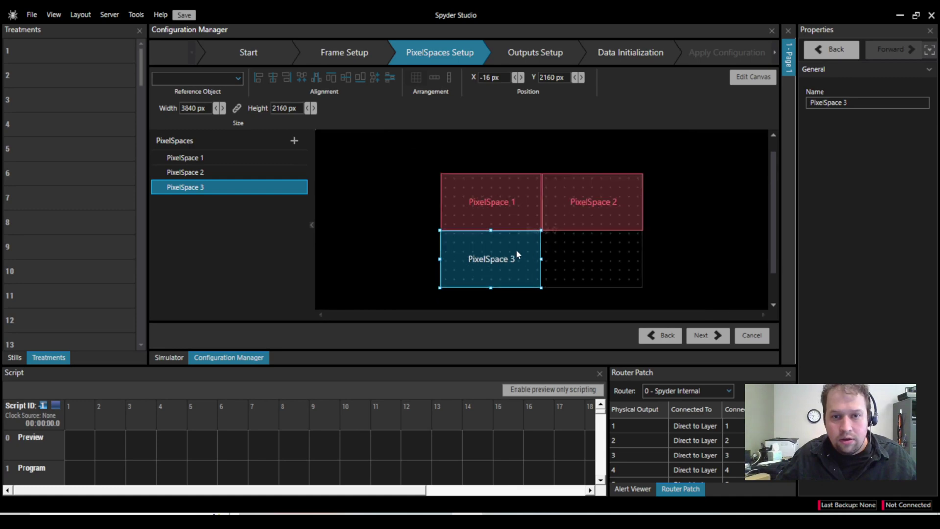
left_click(294, 141)
left_click(575, 243)
left_click(195, 107)
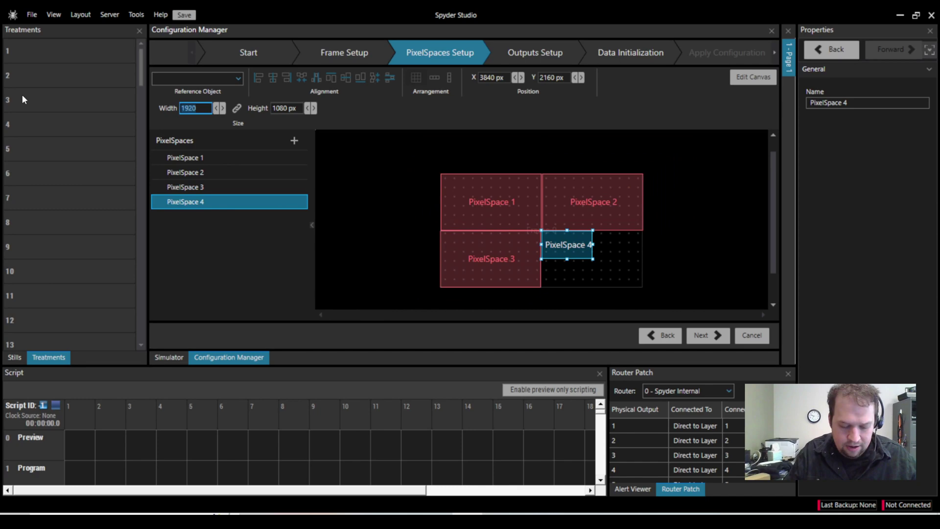
type("3840")
key("Return")
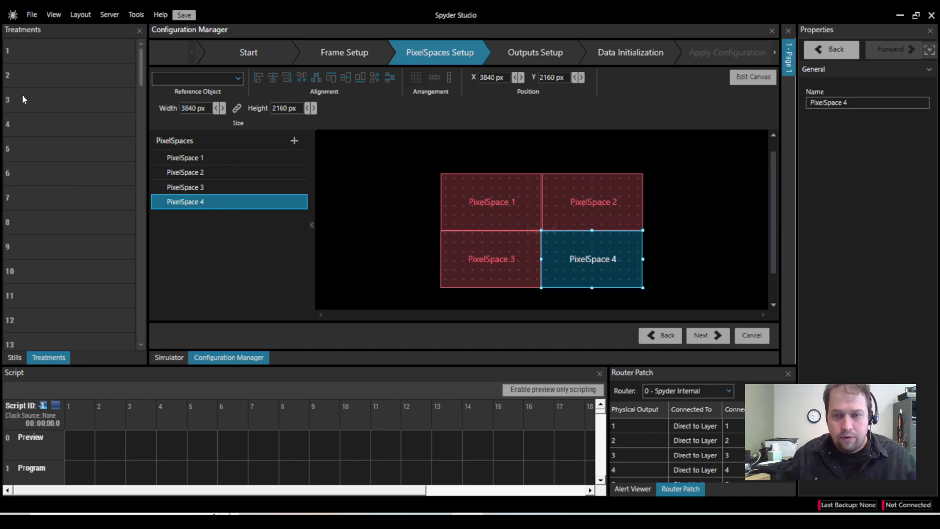
left_click(669, 200)
scroll(644, 268, "up", 2)
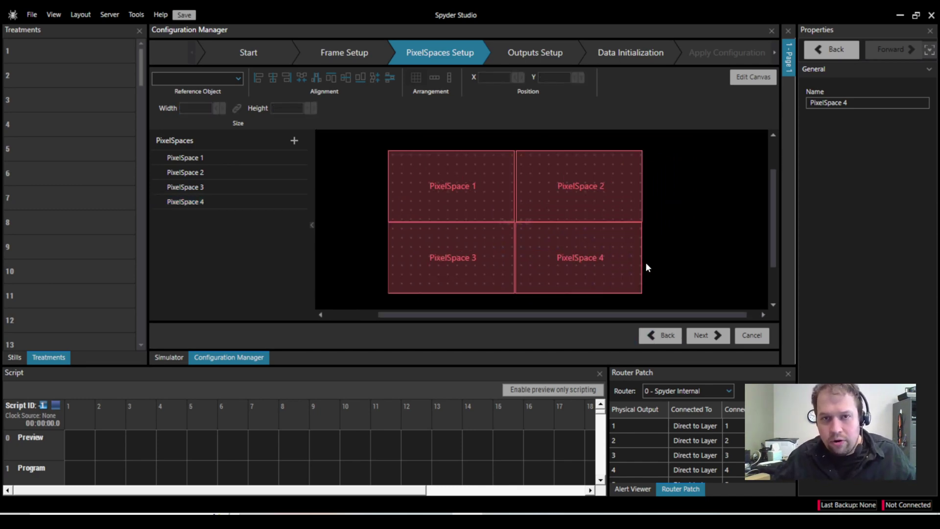
scroll(644, 266, "down", 1)
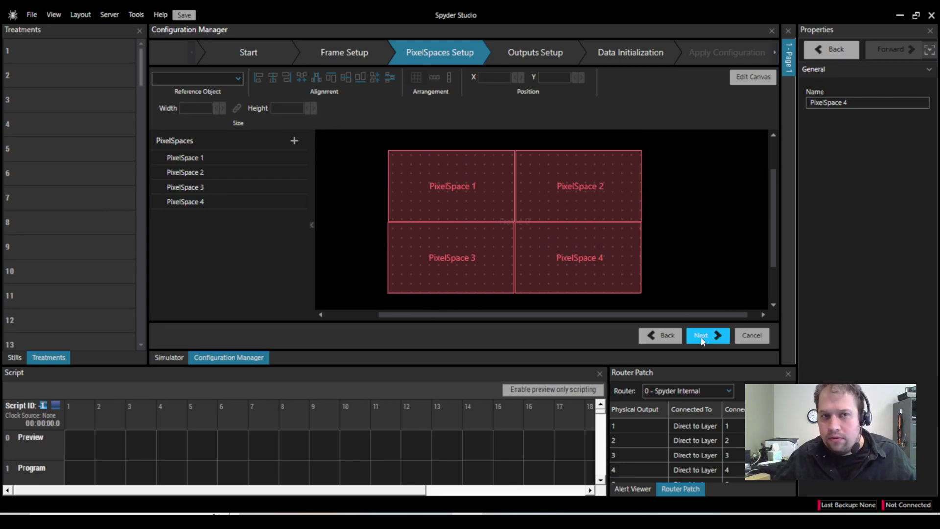
Rename PixelSpace 1 to 'Left Projector' and PixelSpace 2 to 'Right Projector'.
left_click(160, 159)
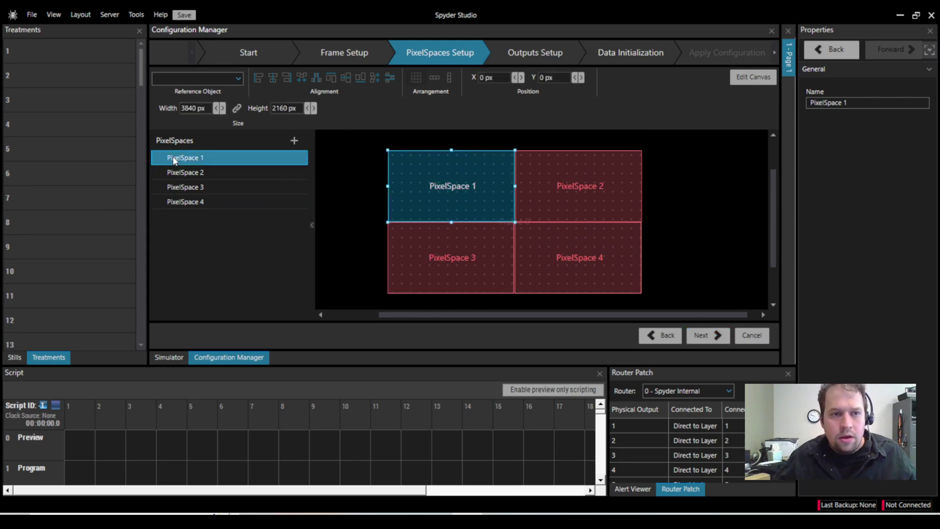
left_click(865, 103)
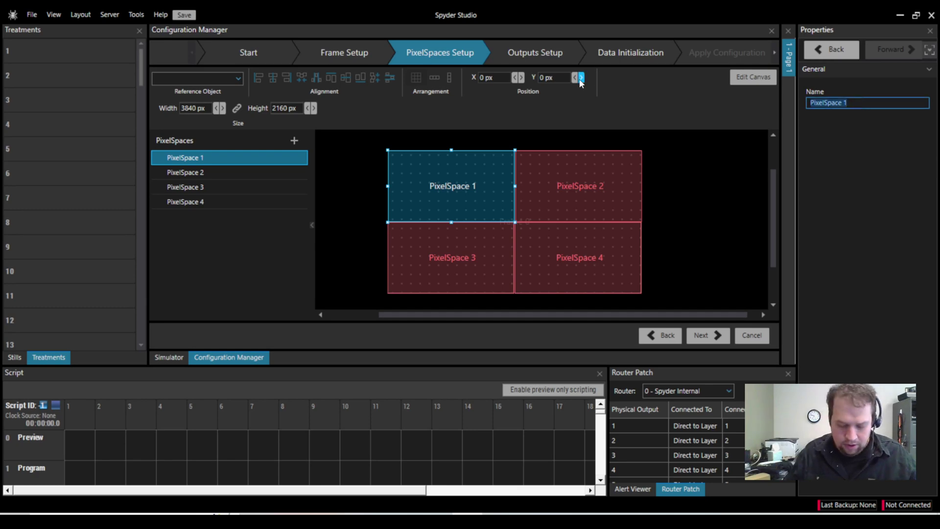
type("Left")
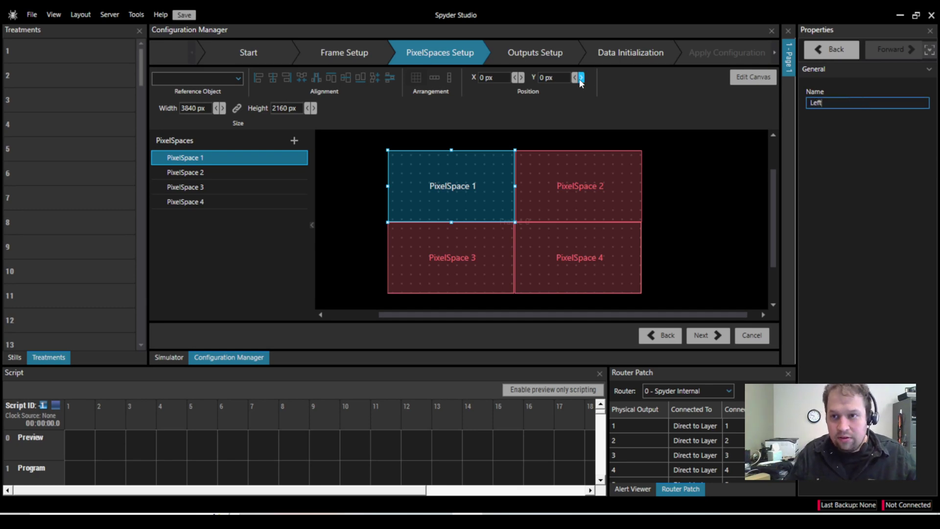
type(" Projector")
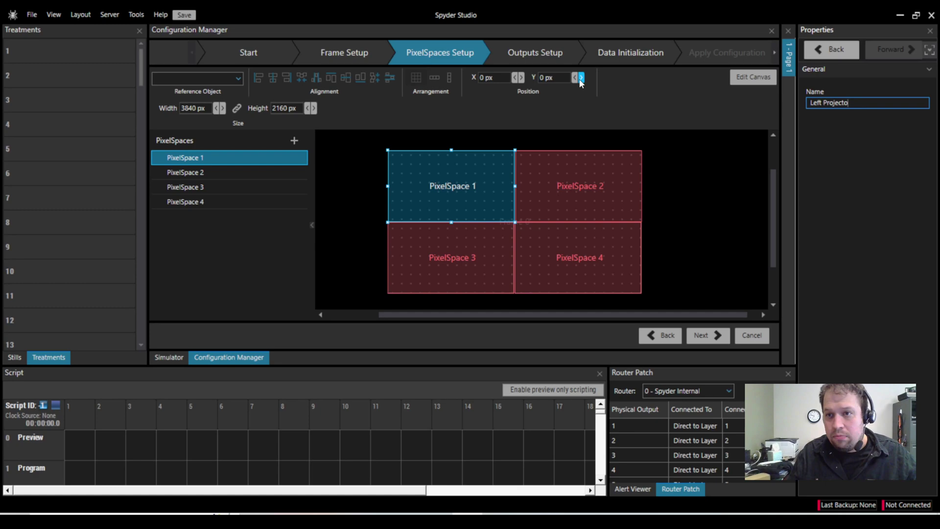
left_click(206, 173)
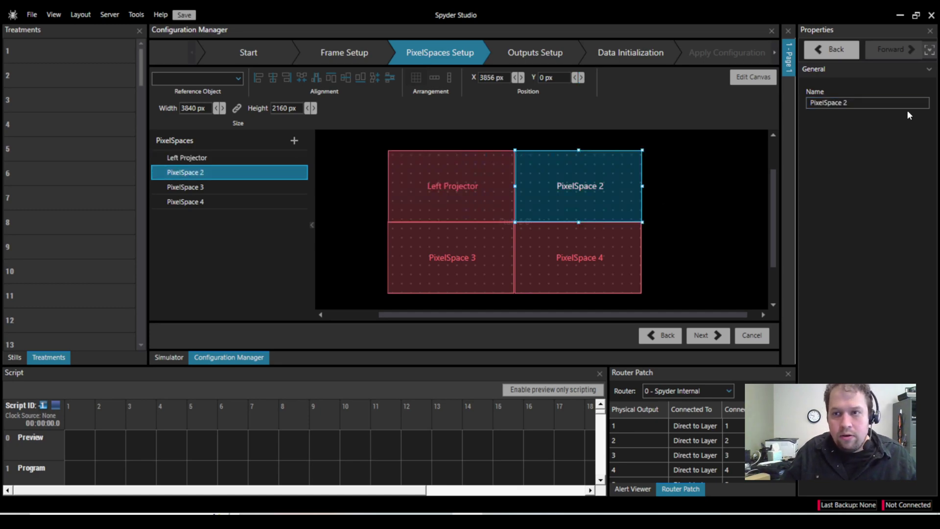
type("Right P")
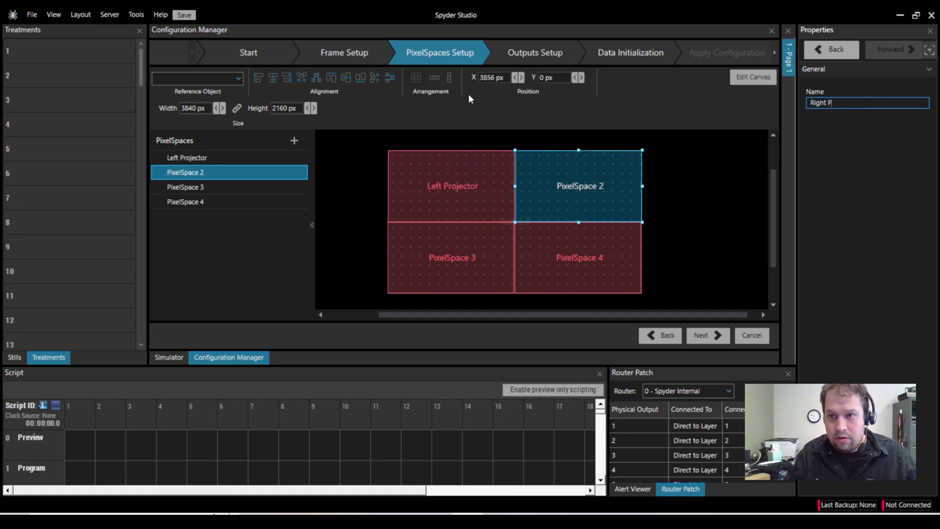
type("rojector")
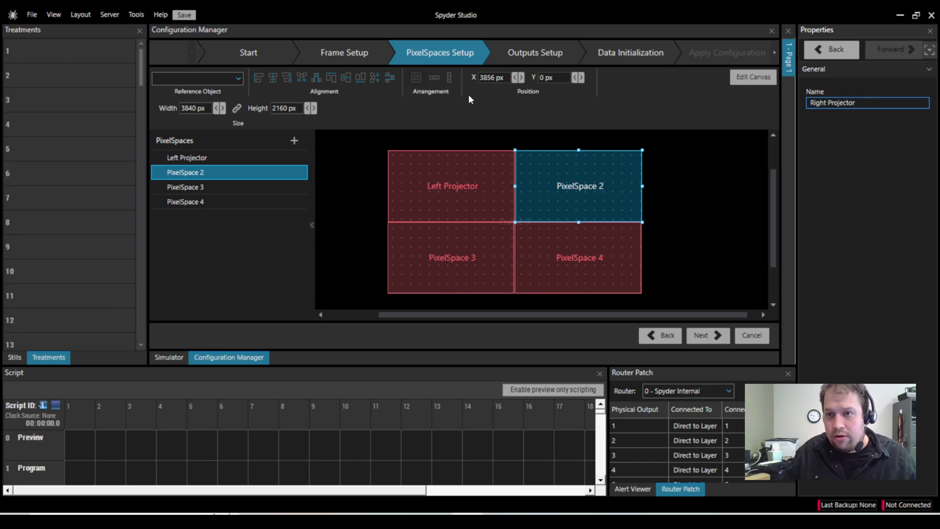
key("Return")
Rename PixelSpaces 3 and 4 to 'DSM A' and 'DSM B', then continue to Outputs Setup.
left_click(190, 188)
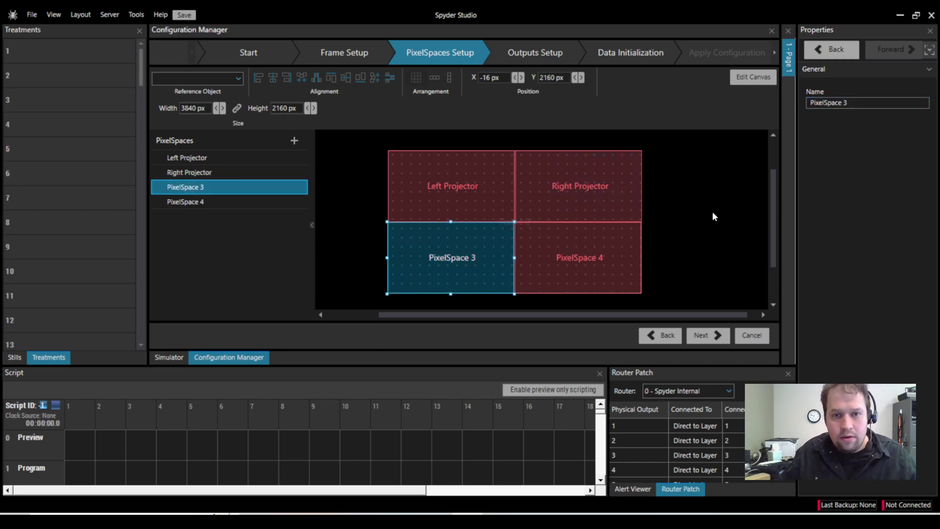
triple_click(873, 106)
type("DSM A")
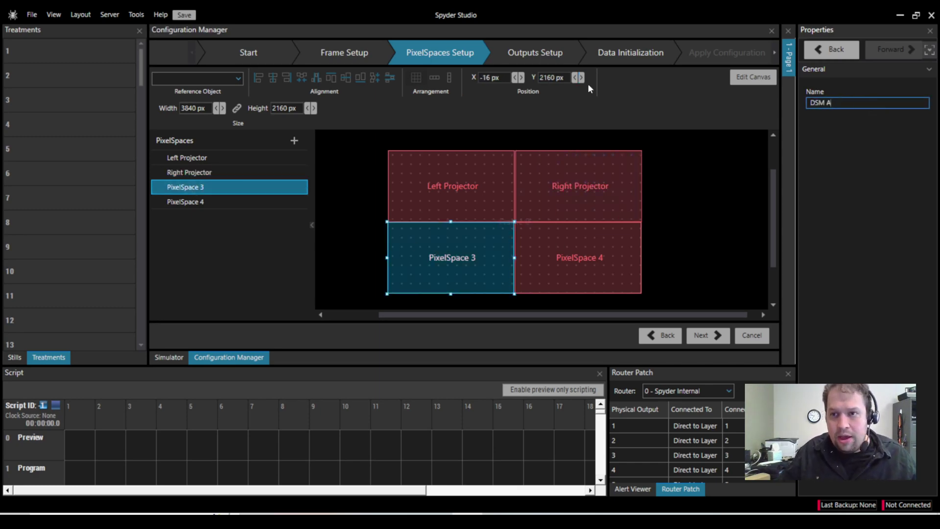
key("Return")
left_click(186, 202)
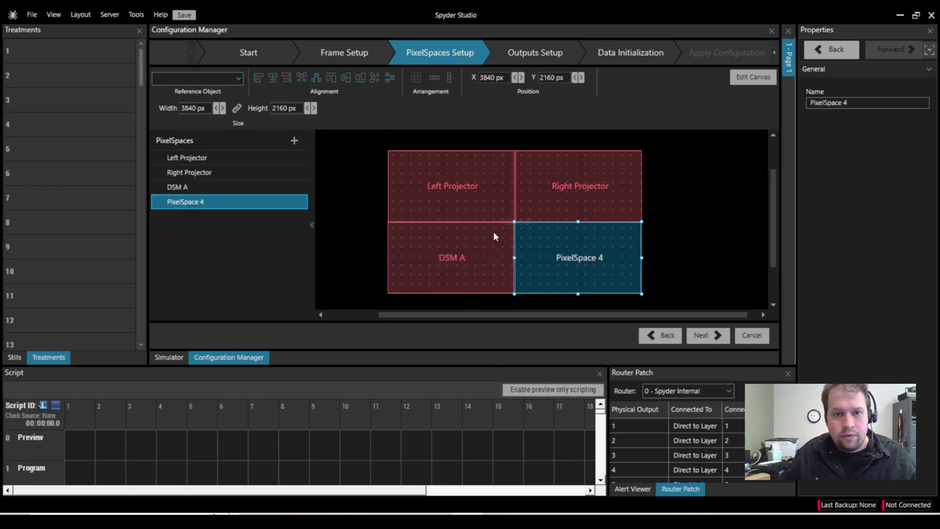
triple_click(867, 101)
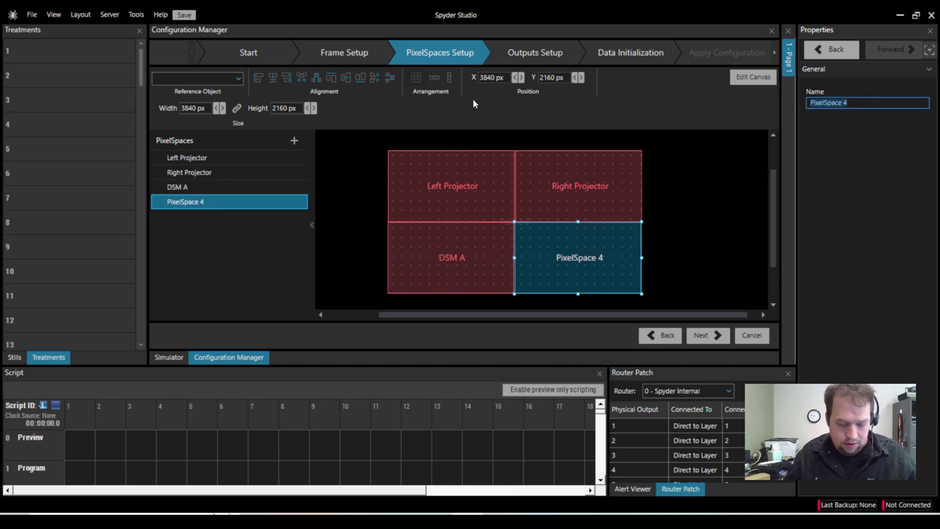
type("DSM B")
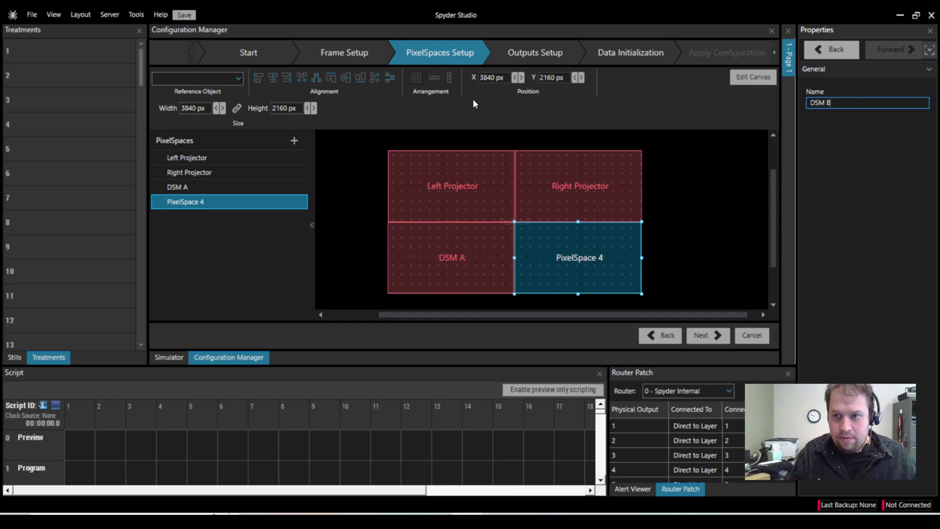
key("Return")
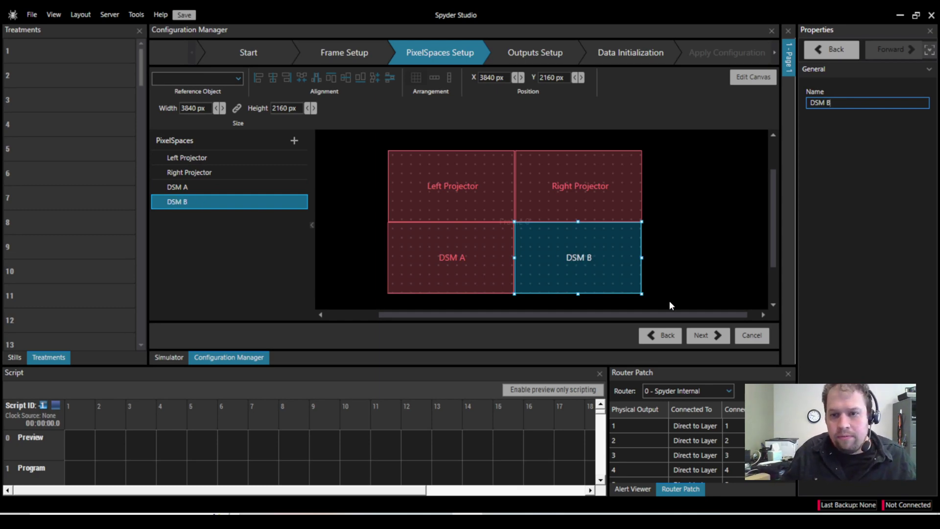
left_click(701, 336)
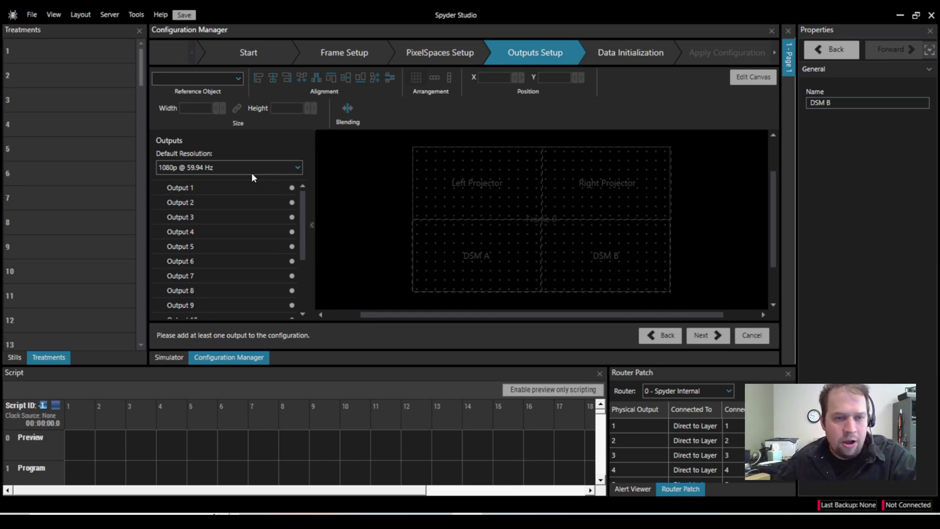
Choose UHD @ 59.94 Hz in the Default Resolution dropdown.
left_click(298, 168)
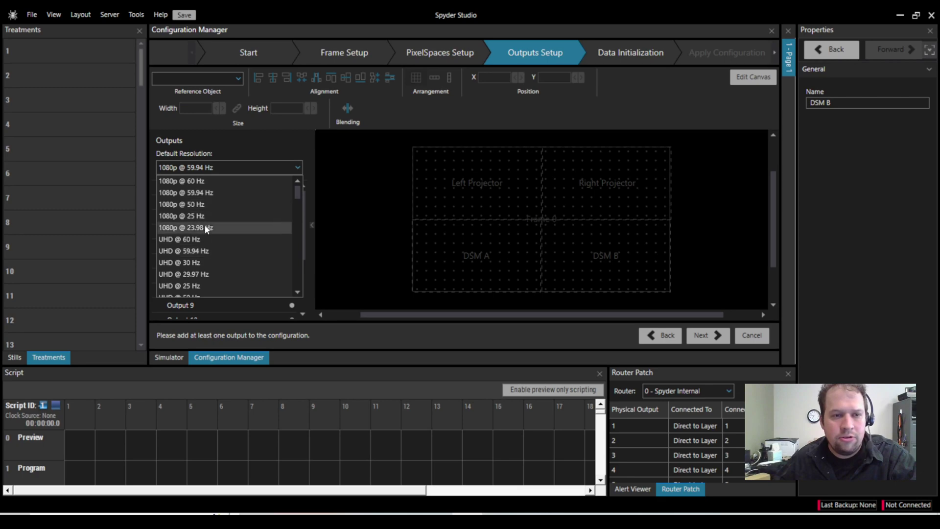
left_click(206, 252)
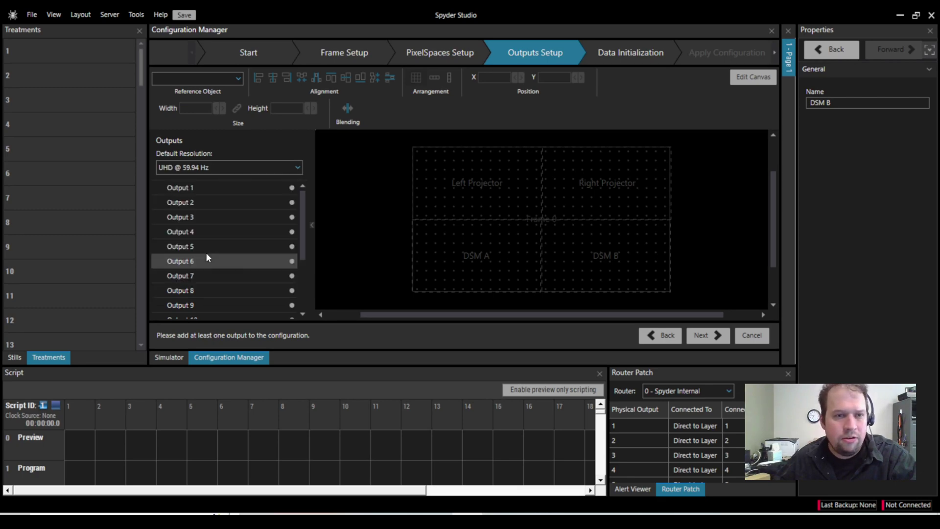
Drag Output 1 onto the canvas and keep its connector set to HDMI.
left_click_drag(219, 189, 429, 186)
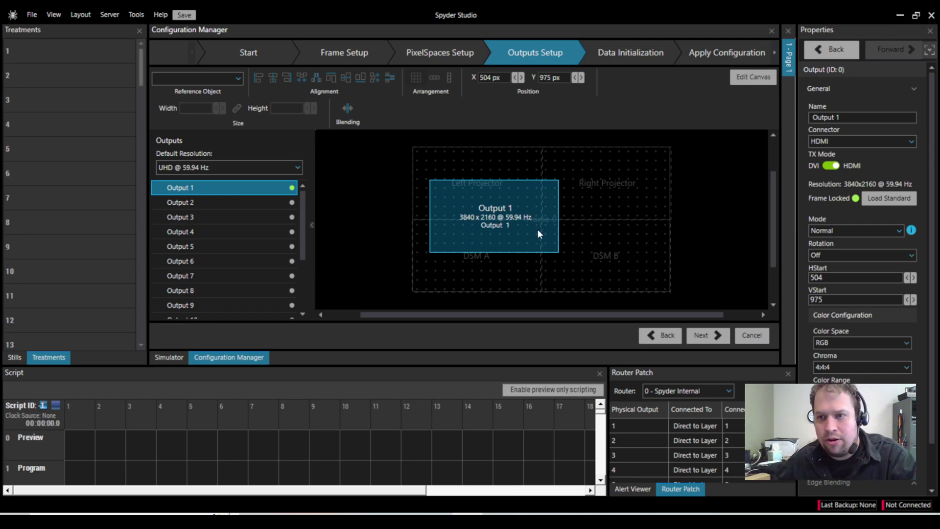
mouse_move(471, 219)
left_mouse_down()
mouse_move(479, 218)
mouse_move(470, 214)
left_mouse_up()
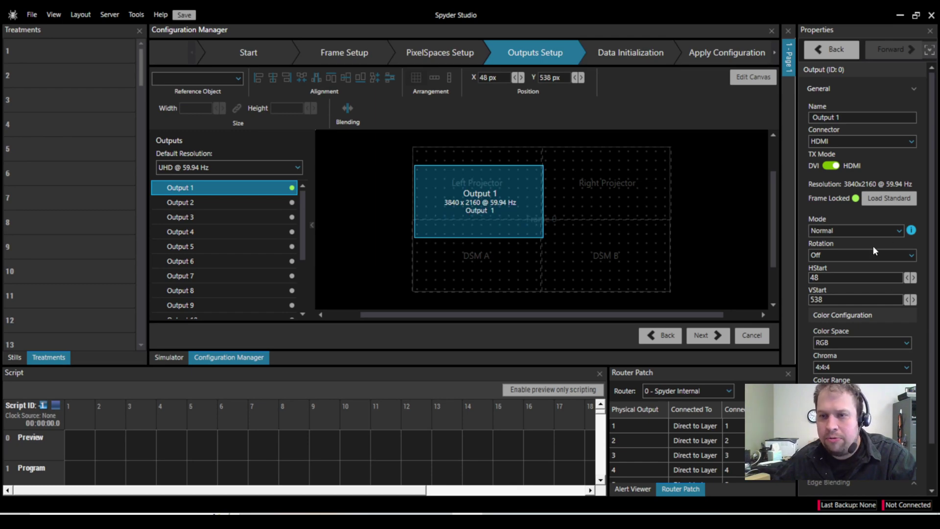
left_click(909, 141)
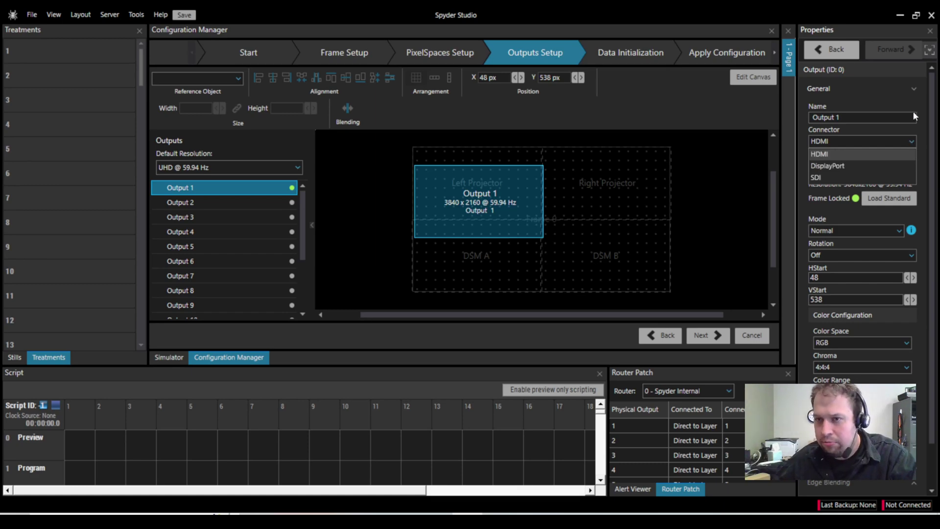
left_click(909, 154)
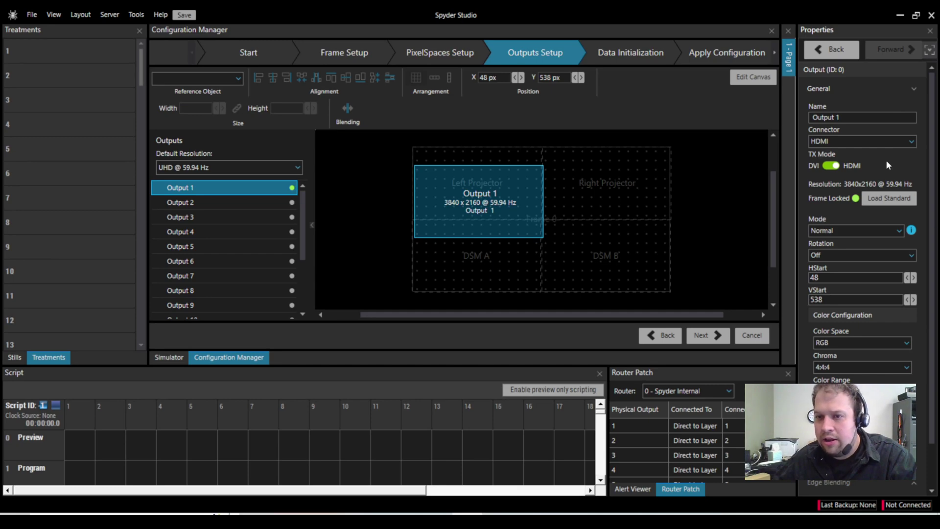
Move Output 1 to X 1257 px, Y 1415 px and review the PixelSpaces layout.
scroll(866, 269, "down", 1)
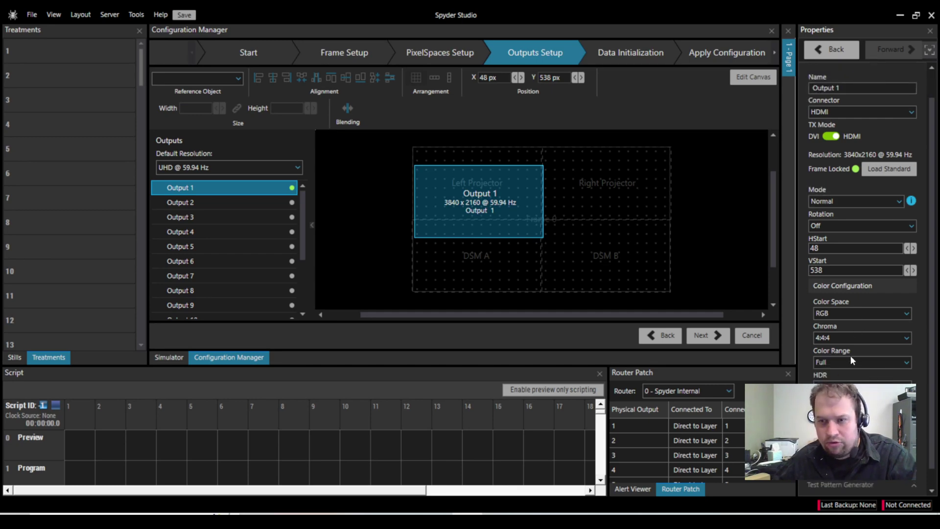
scroll(850, 354, "down", 1)
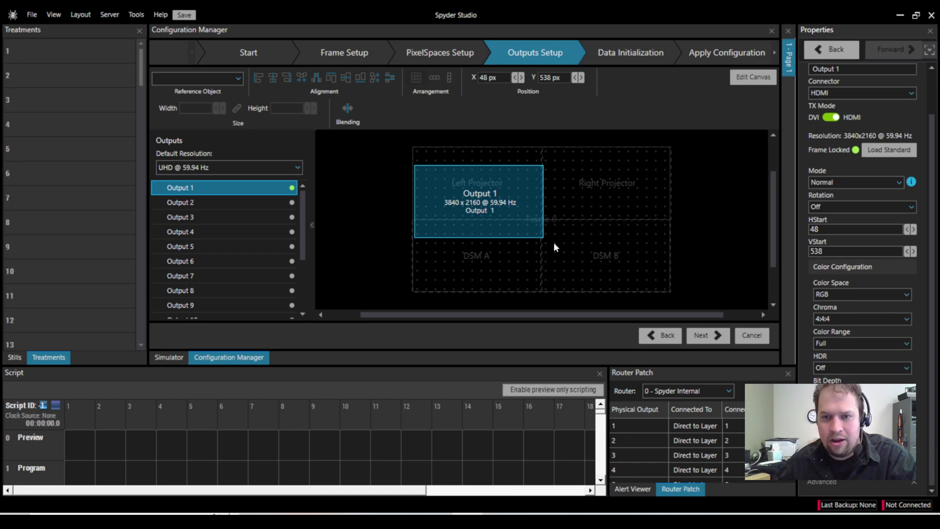
left_click_drag(480, 207, 524, 242)
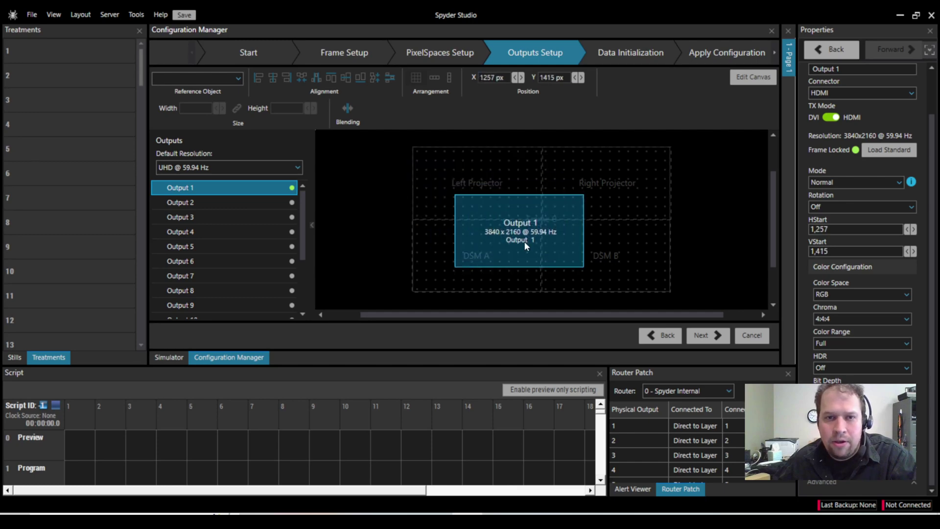
left_click(440, 53)
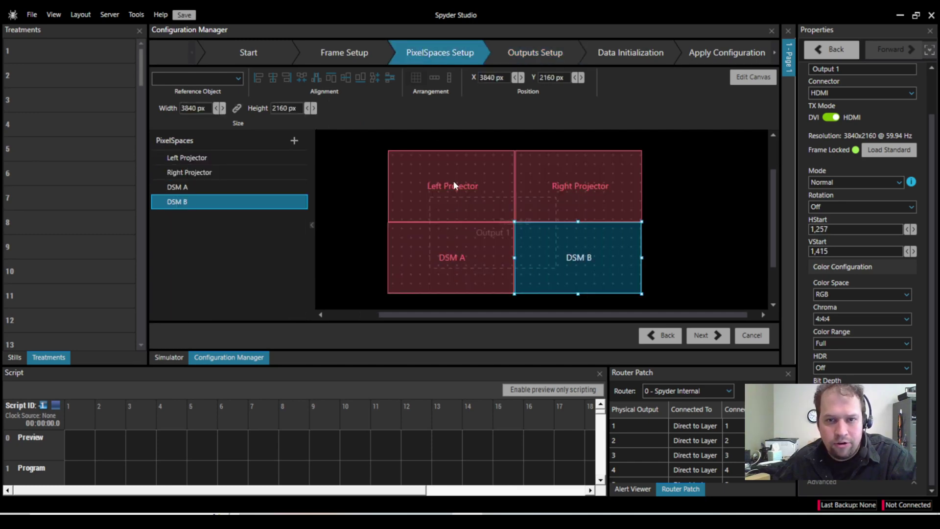
left_click(535, 52)
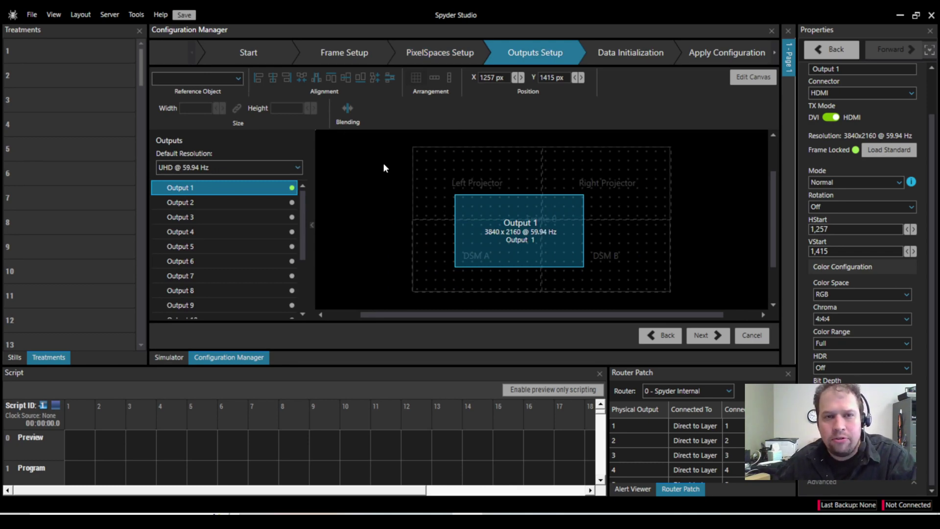
left_click(240, 80)
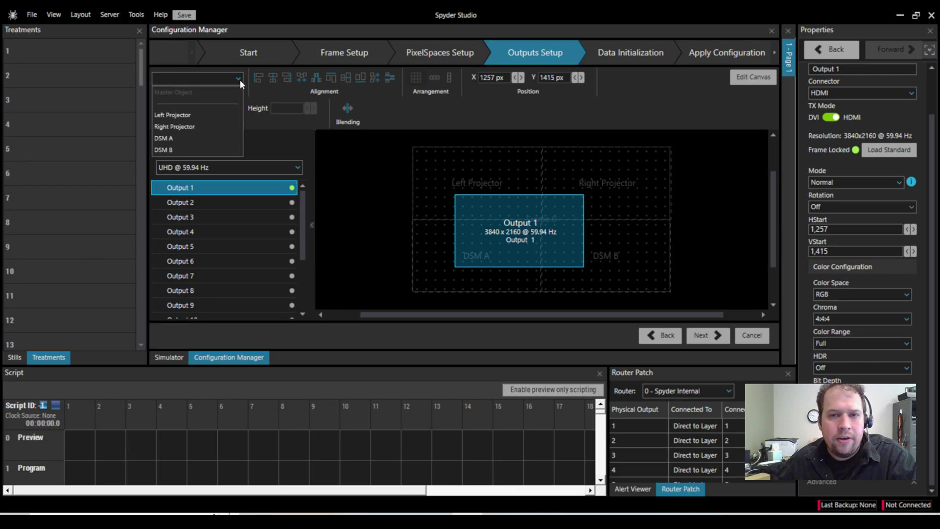
Align Output 1 to the left and top edges of Left Projector.
left_click(173, 117)
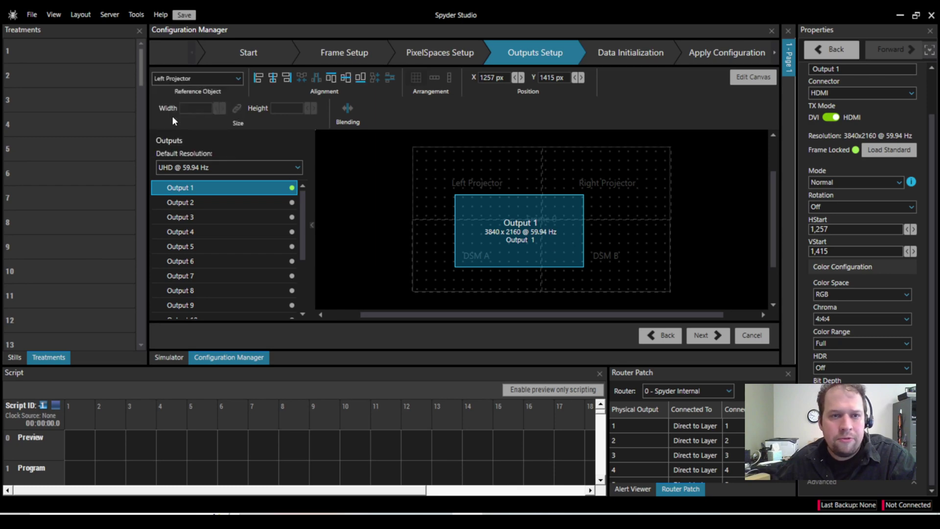
left_click(259, 79)
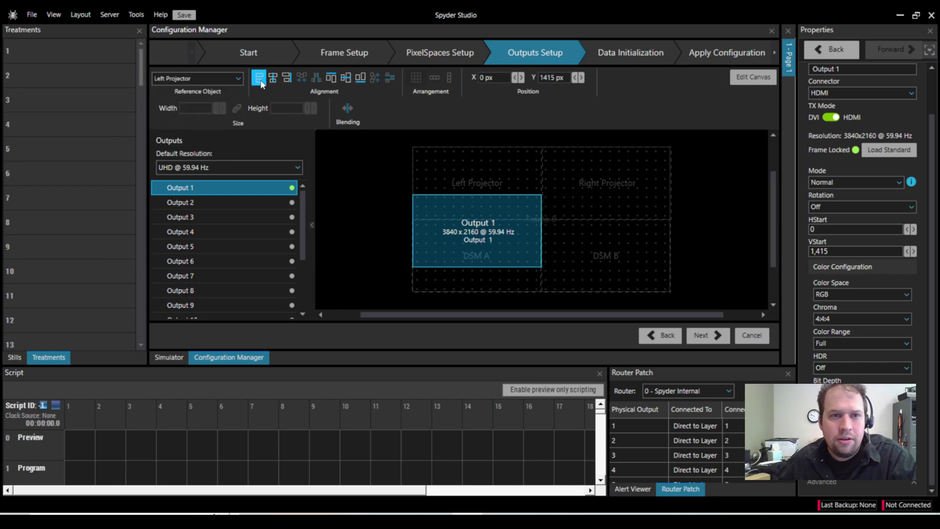
left_click(331, 77)
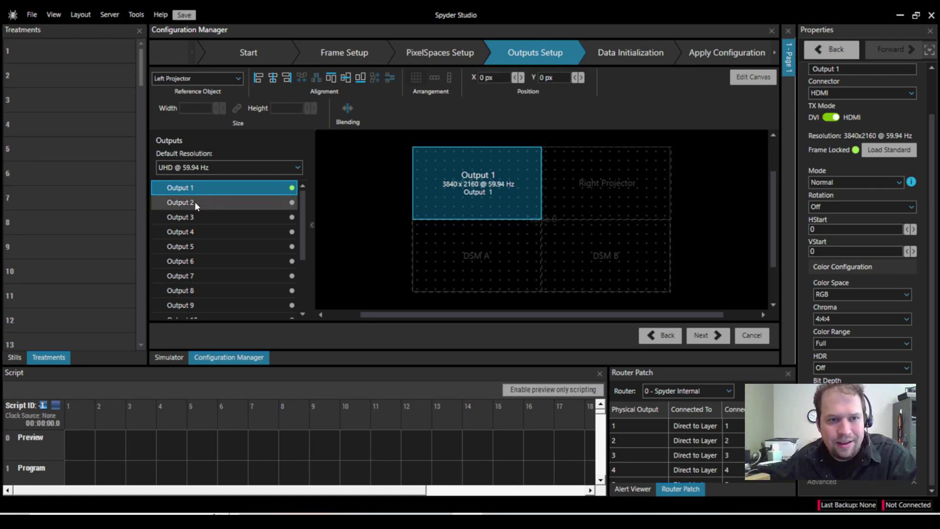
Place Output 2 on the canvas and snap it onto Right Projector.
left_click_drag(194, 202, 362, 250)
left_click_drag(476, 263, 612, 245)
left_click(235, 83)
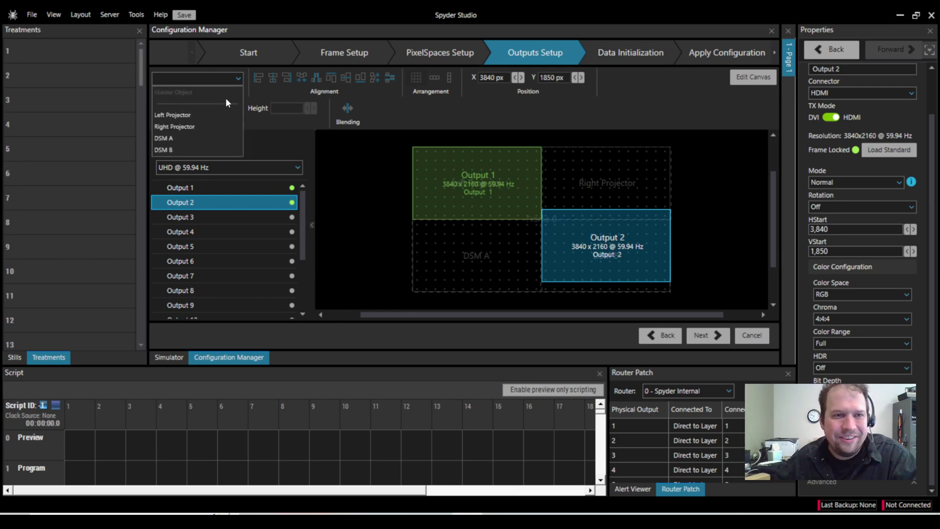
left_click(198, 127)
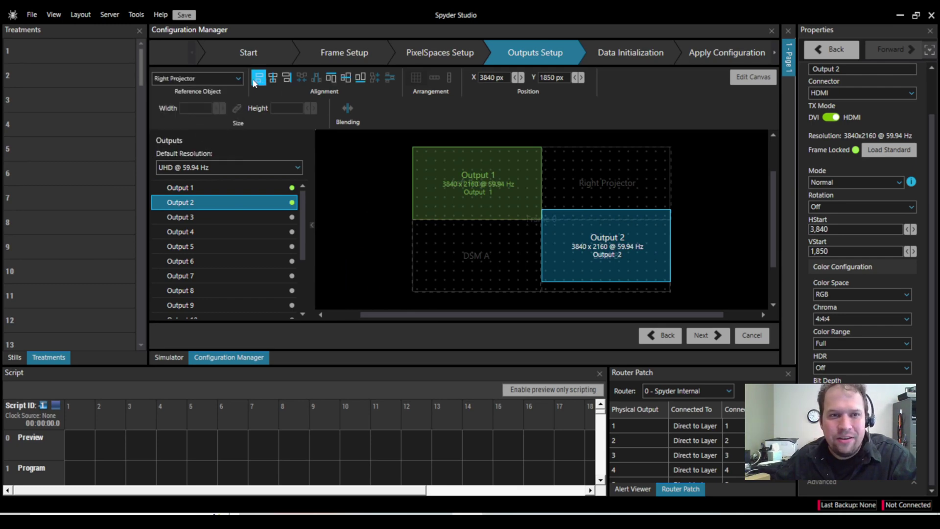
left_click(331, 78)
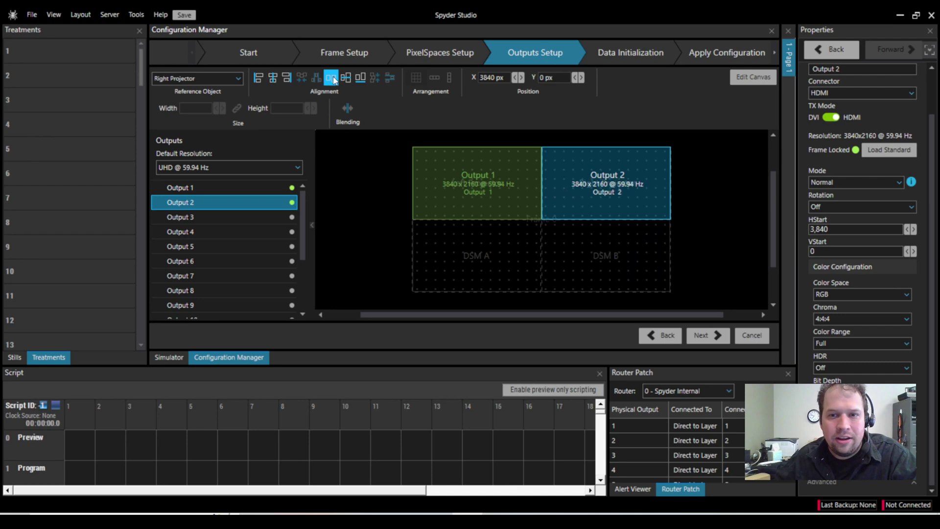
Select Output 3, set DSM A as its alignment reference, then deselect.
left_click(230, 217)
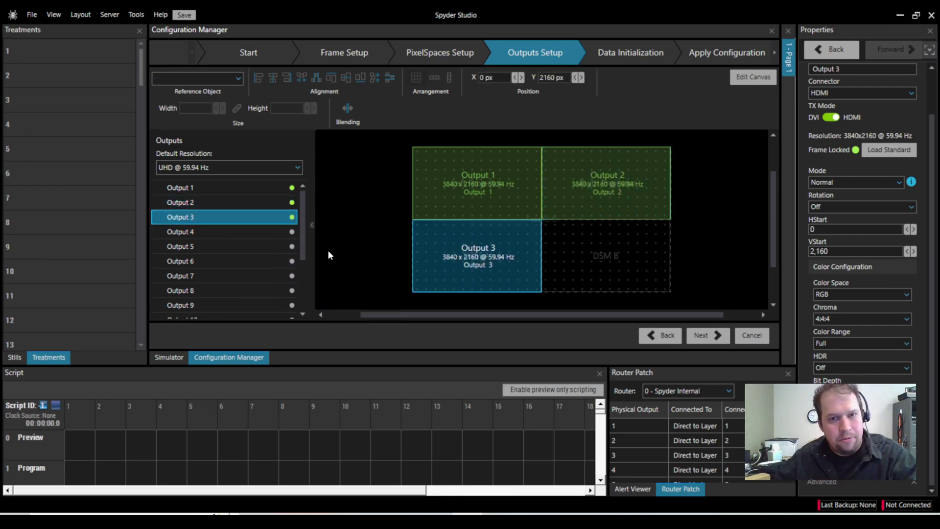
left_click(215, 79)
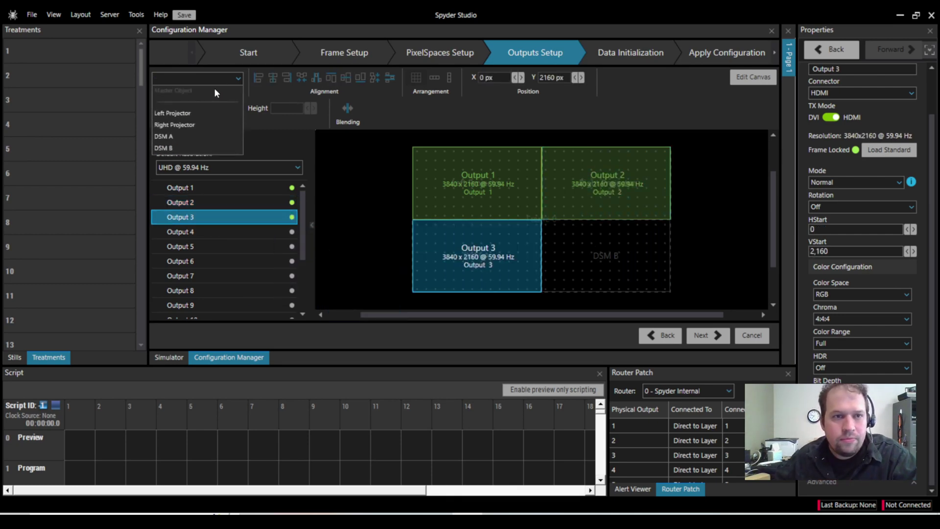
left_click(191, 139)
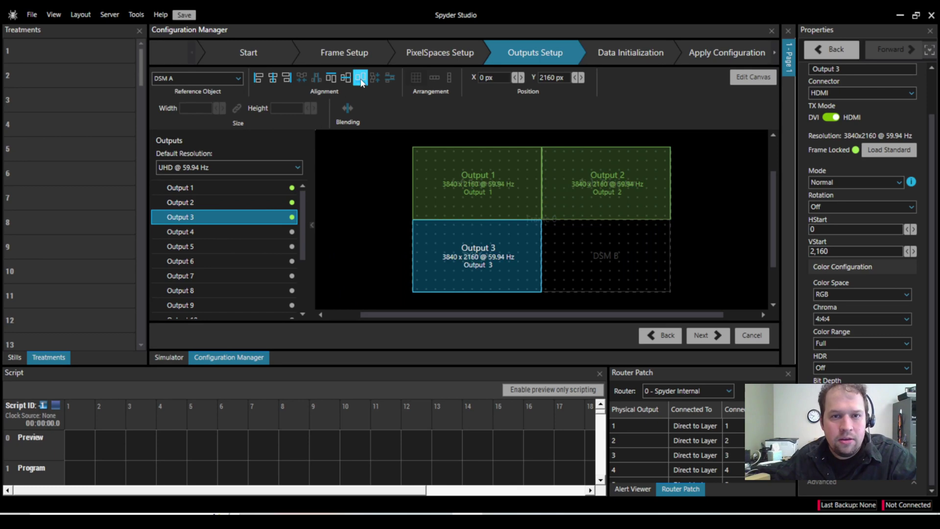
left_click(364, 252)
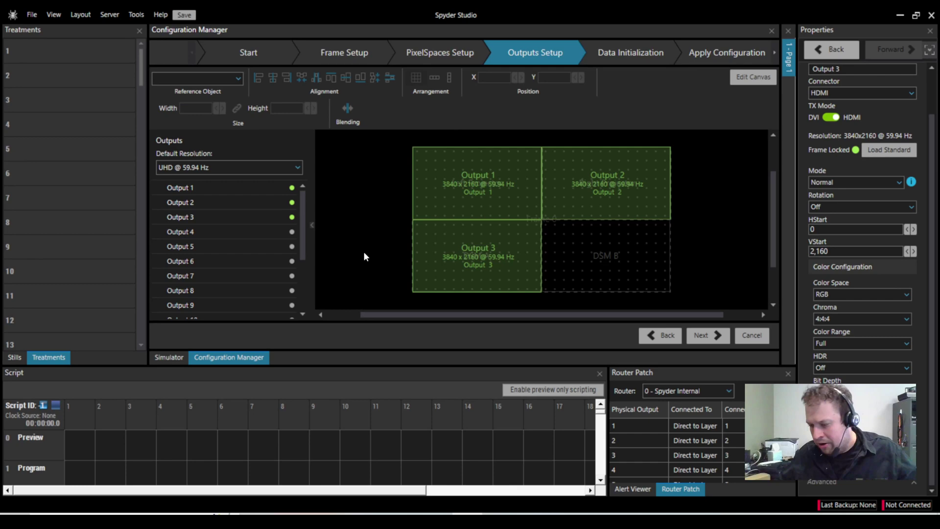
left_click(208, 231)
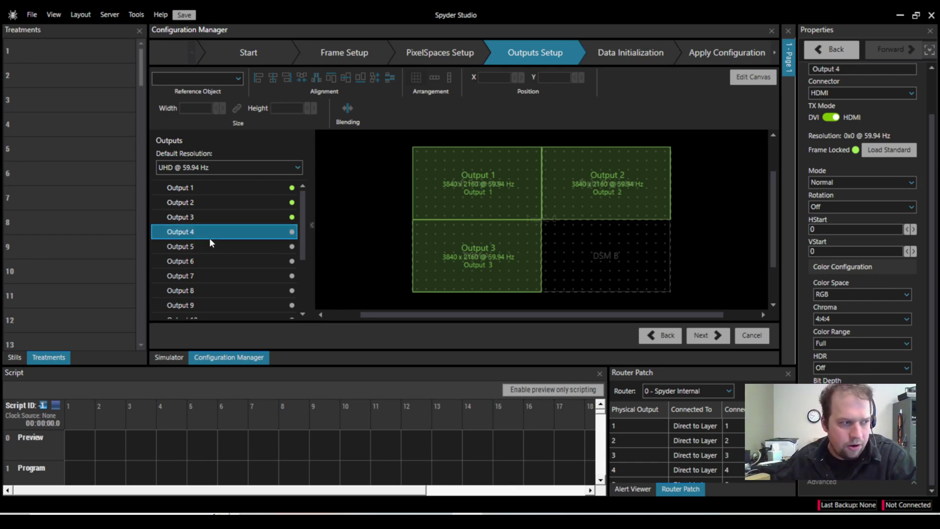
Drag Output 5 into the empty DSM B quadrant and align it to DSM B.
left_click(195, 249)
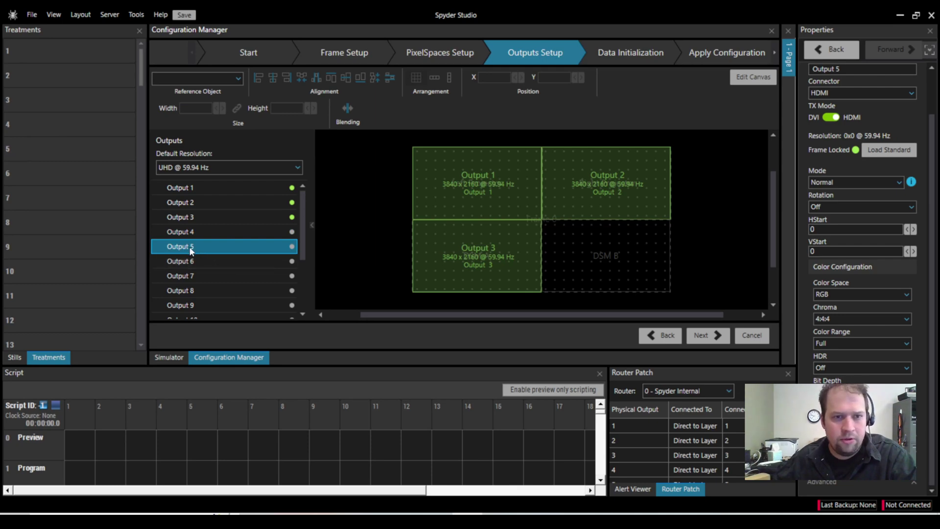
left_click_drag(181, 247, 571, 242)
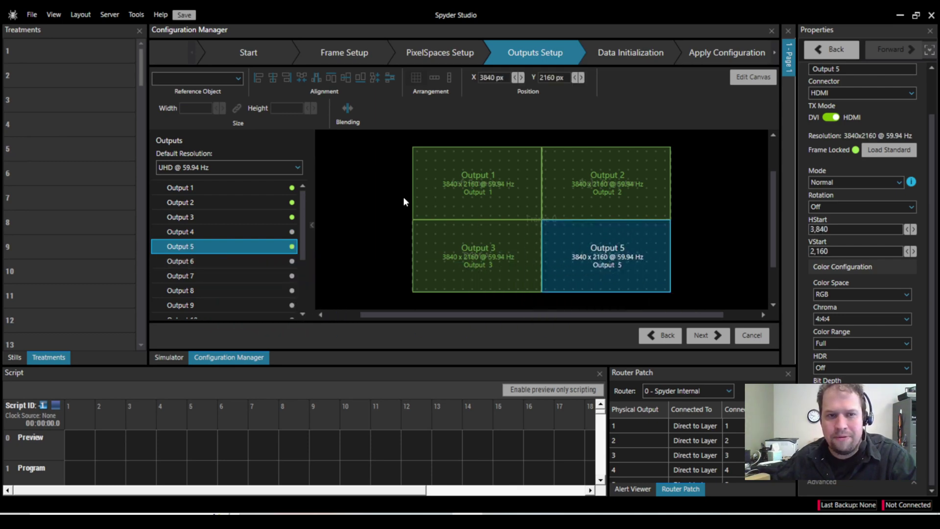
left_click(238, 77)
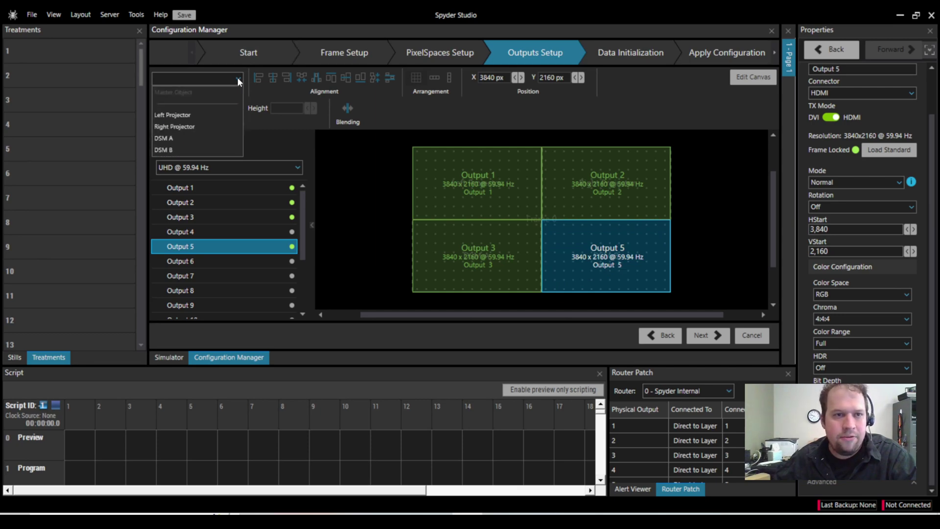
left_click(183, 145)
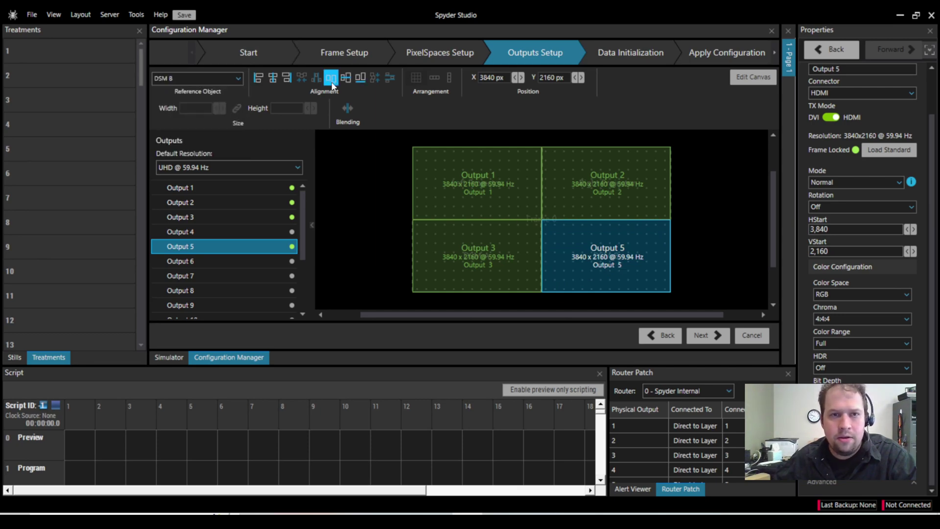
Set Output 4's Mode to Multiviewer and advance to Data Initialization.
left_click(723, 236)
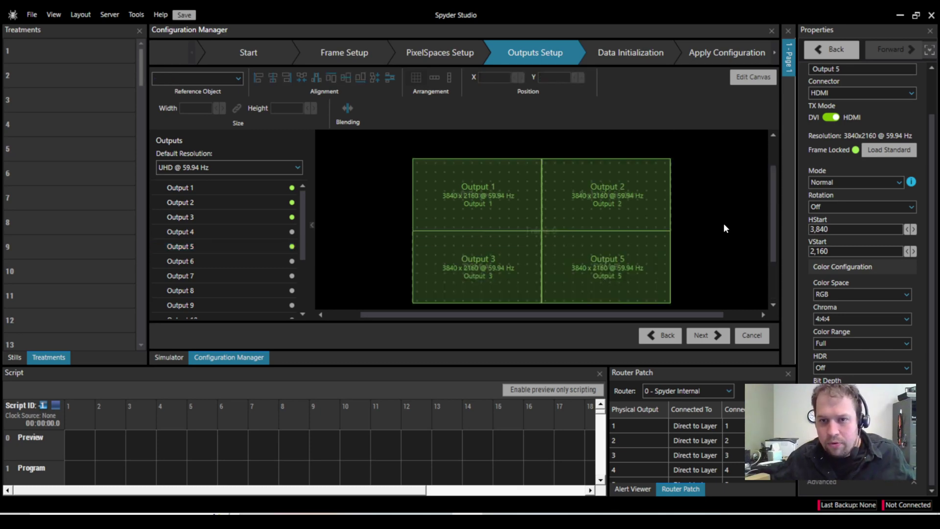
left_click(208, 231)
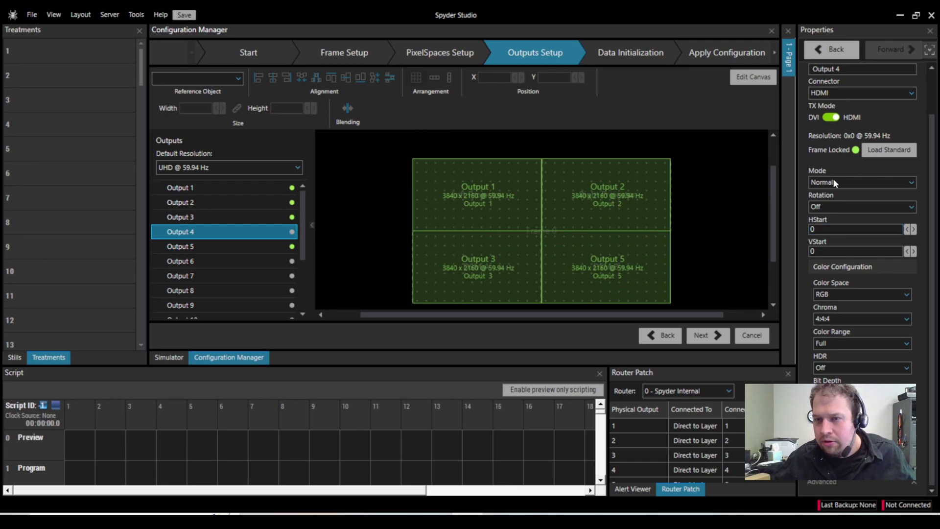
left_click(911, 183)
left_click(876, 206)
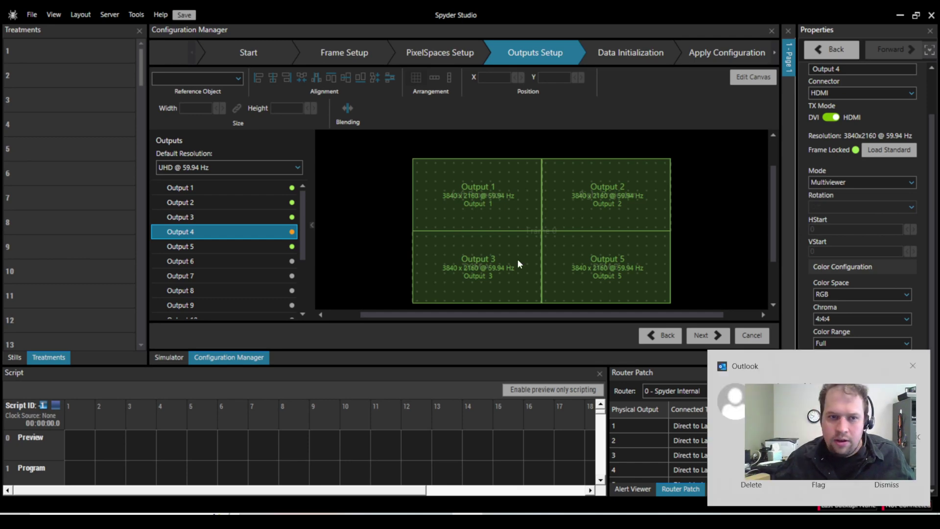
left_click(911, 367)
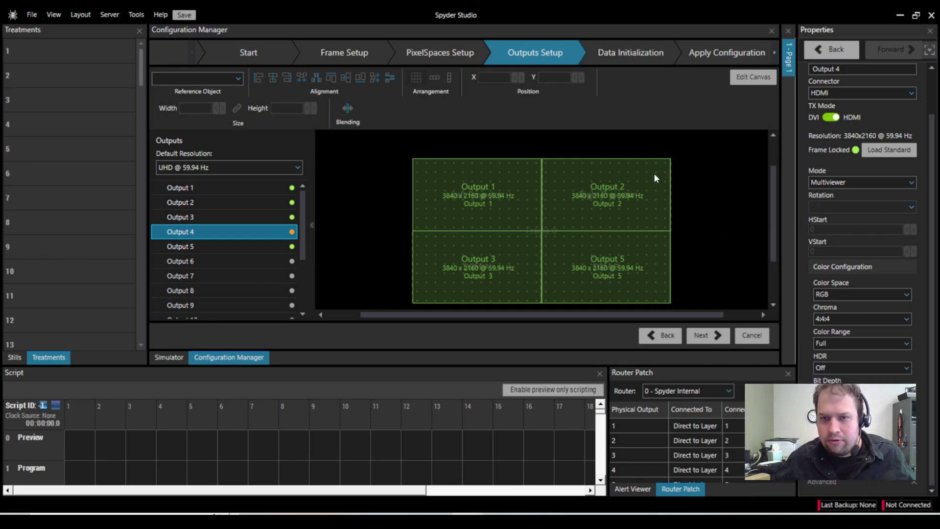
left_click(714, 335)
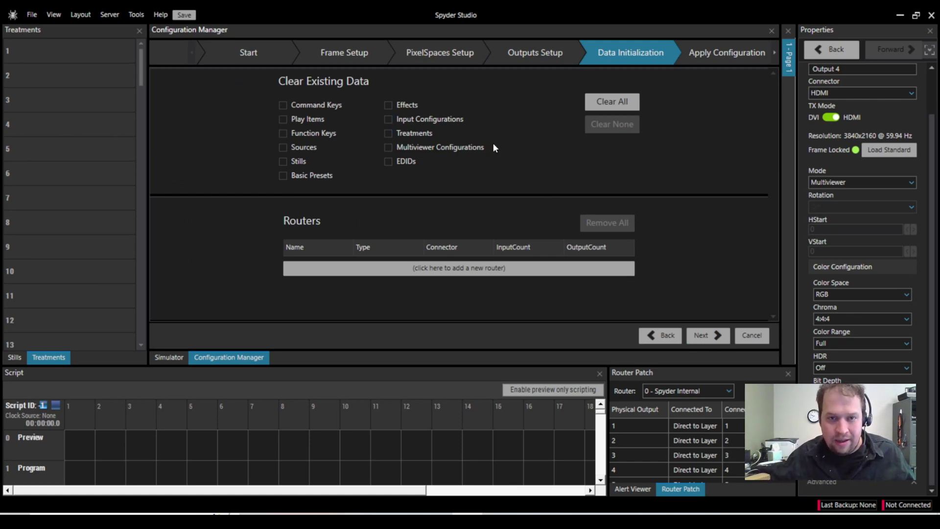
Tick every Clear Existing Data option with Clear All and advance to Apply Configuration.
left_click(617, 99)
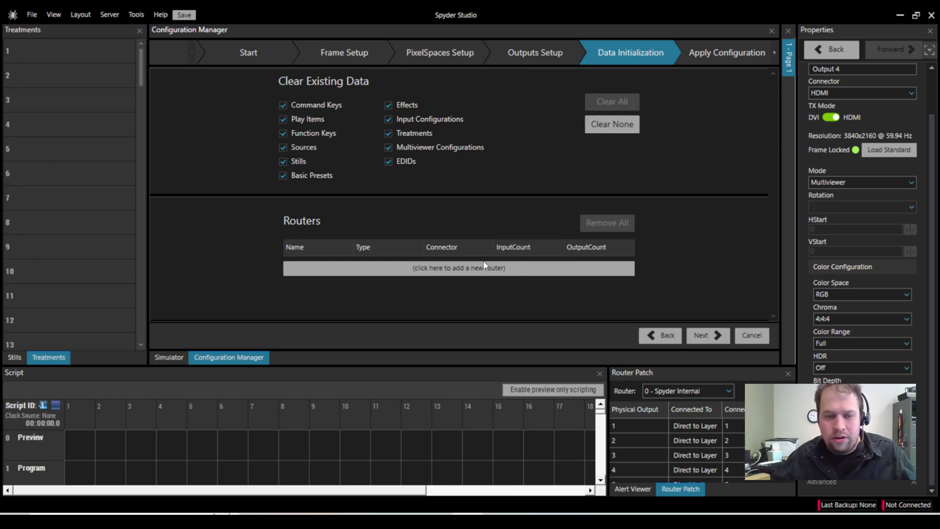
left_click(462, 272)
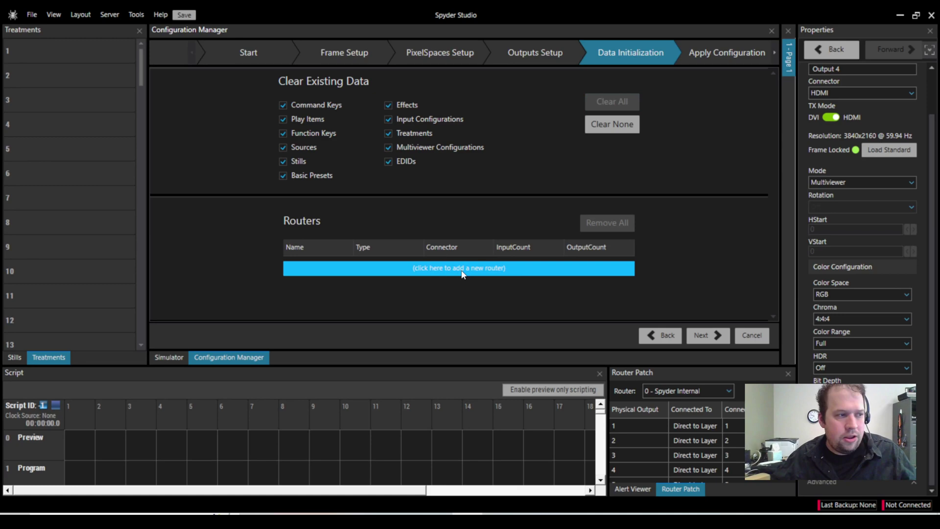
left_click(716, 336)
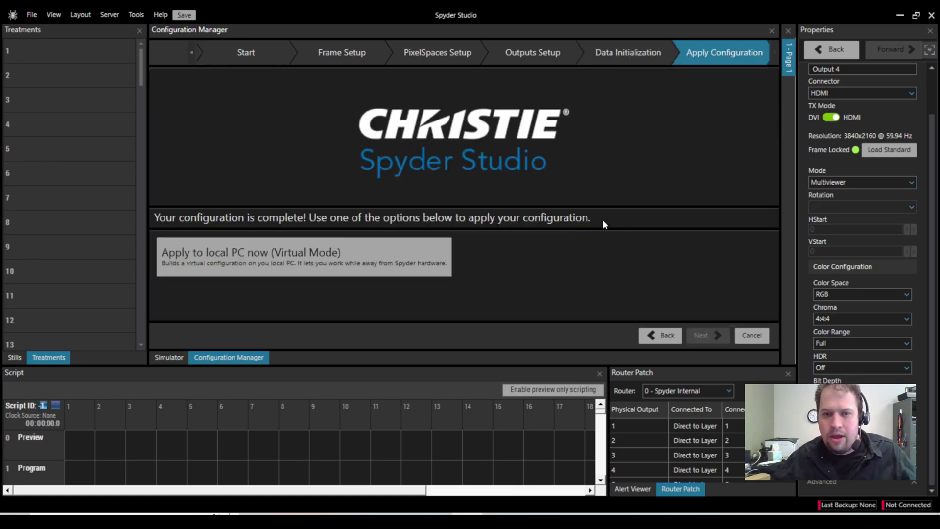
Apply the configuration to the local PC in Virtual Mode and switch to the Simulator.
left_click(312, 262)
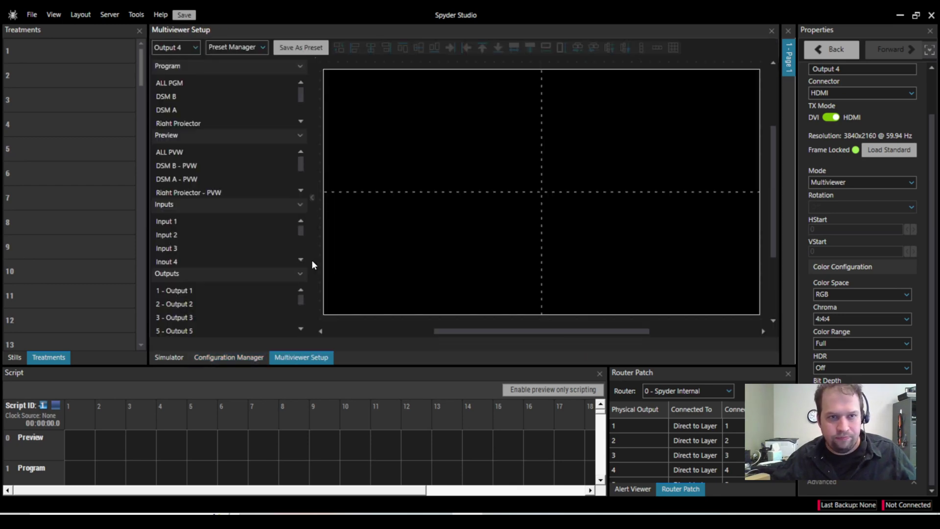
left_click(169, 358)
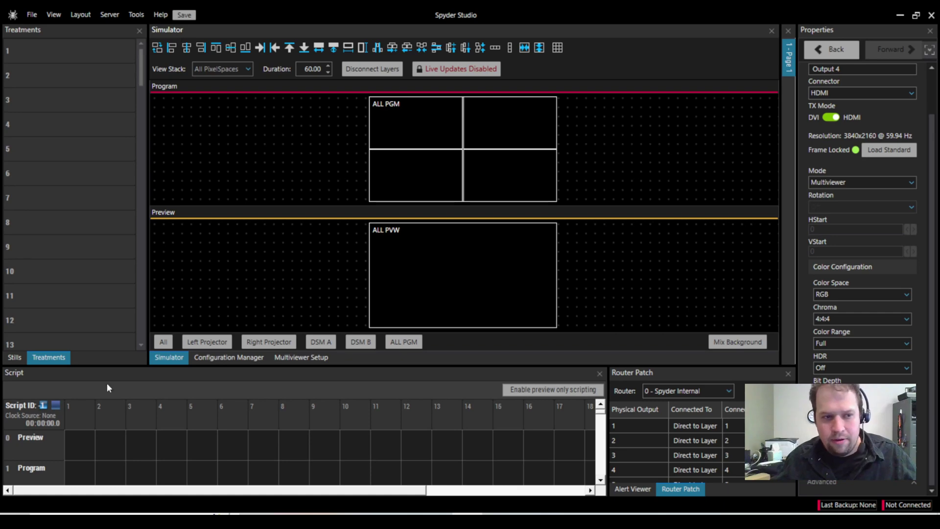
Restore the factory window layout and enlarge the lower panel to show the Program row.
left_click(15, 360)
left_click(47, 358)
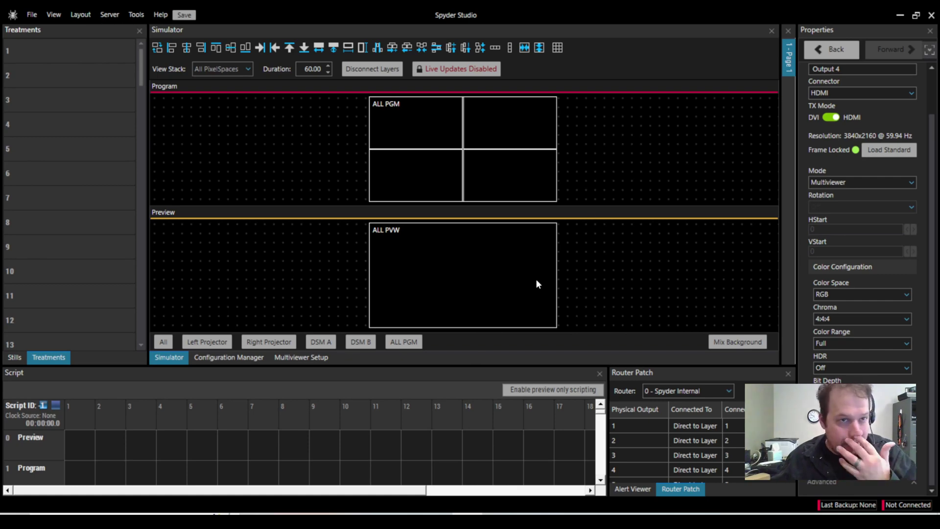
left_click(81, 14)
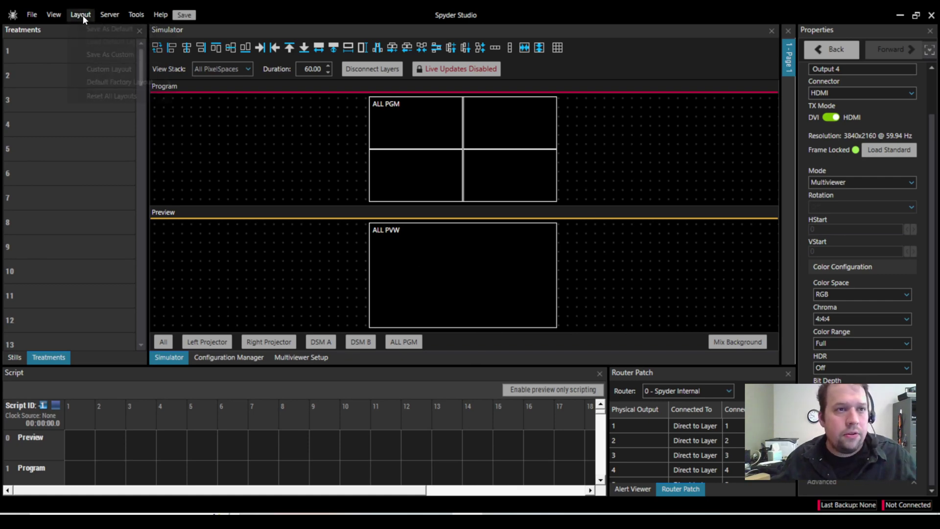
mouse_move(109, 84)
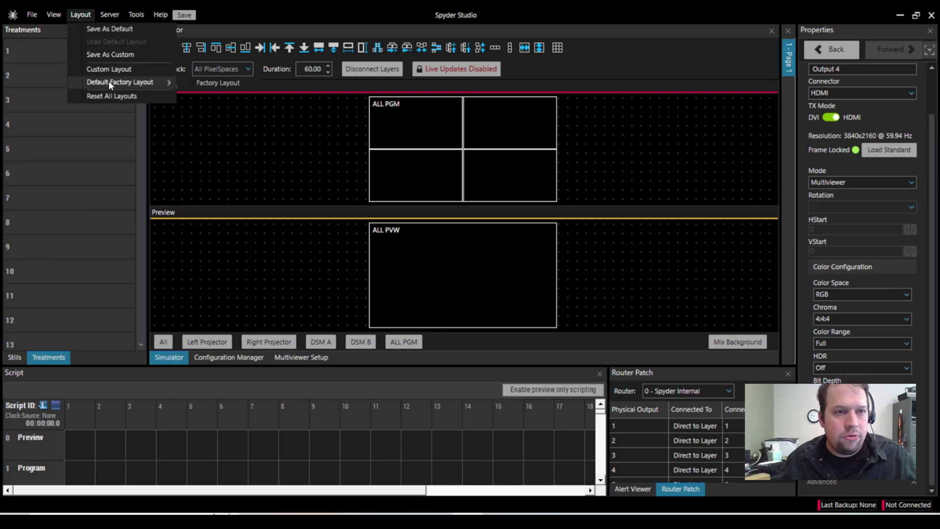
left_click(199, 83)
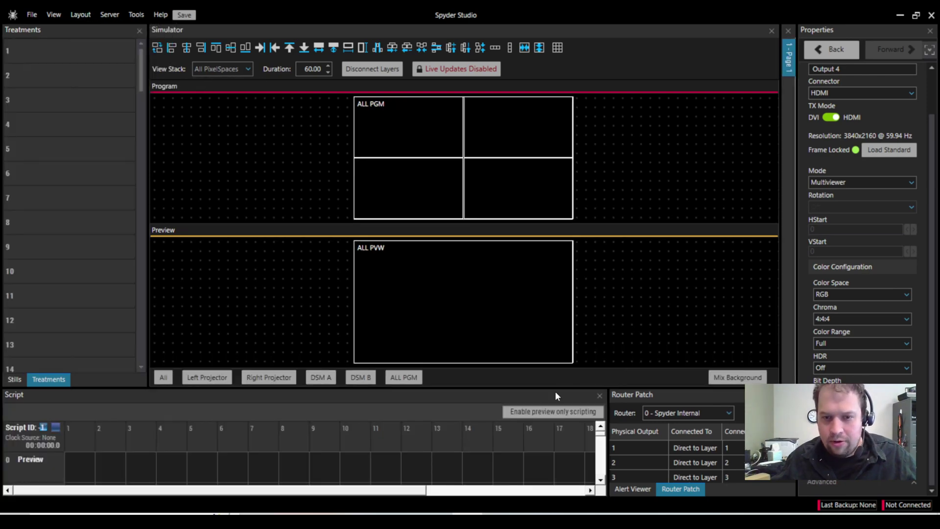
left_click_drag(553, 388, 557, 358)
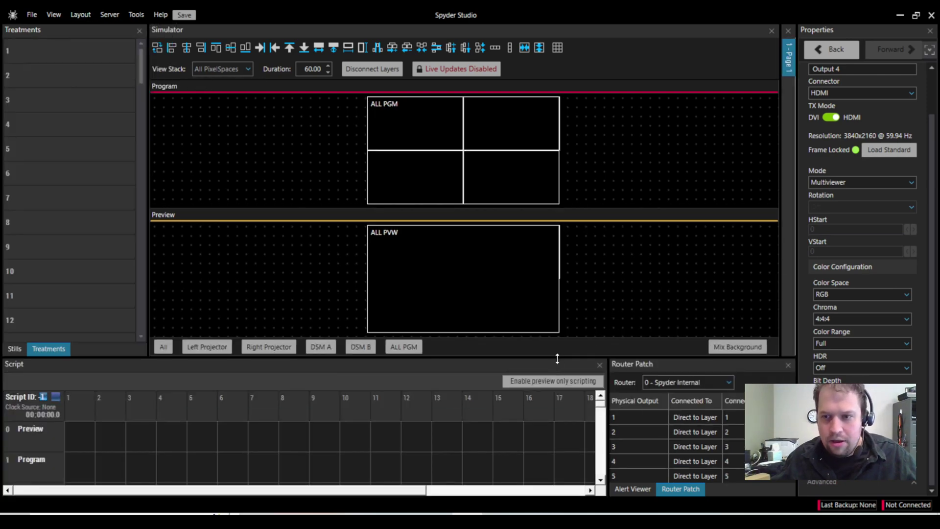
Add the Sources panel and open Multiviewer Setup from the View menu.
left_click(54, 15)
left_click(66, 46)
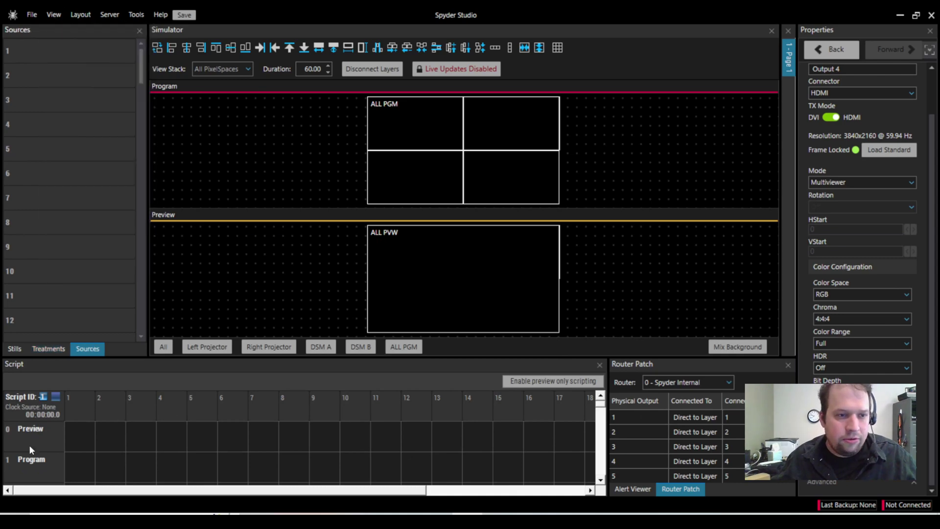
left_click(53, 15)
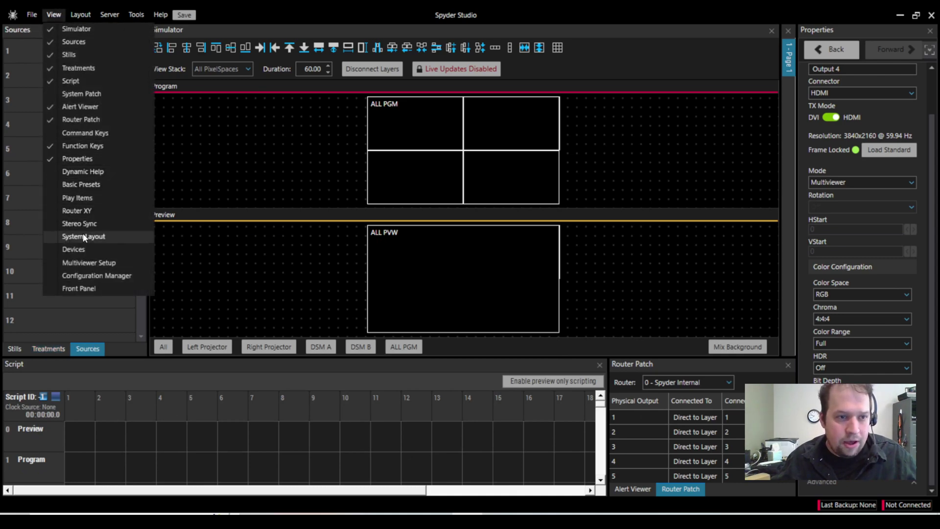
left_click(85, 263)
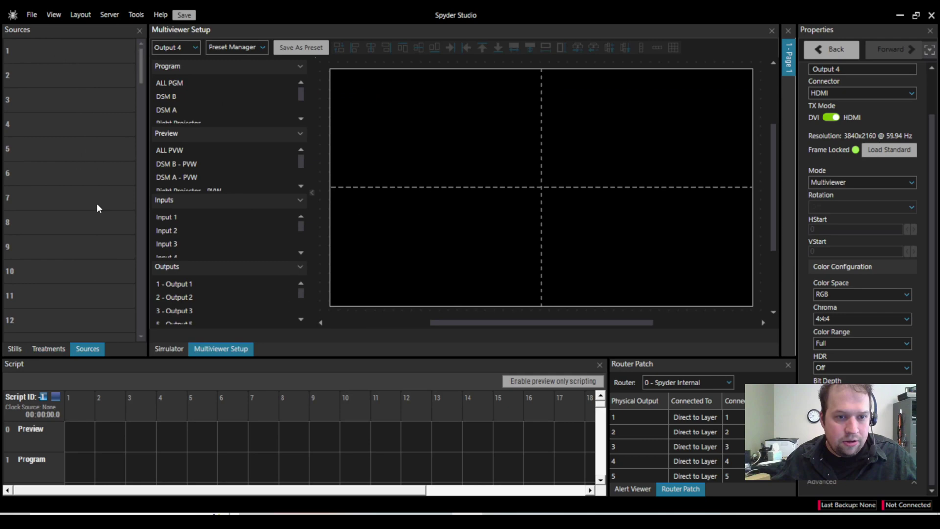
Set the View Stack to show the four PixelSpaces separately in the Simulator.
left_click(168, 349)
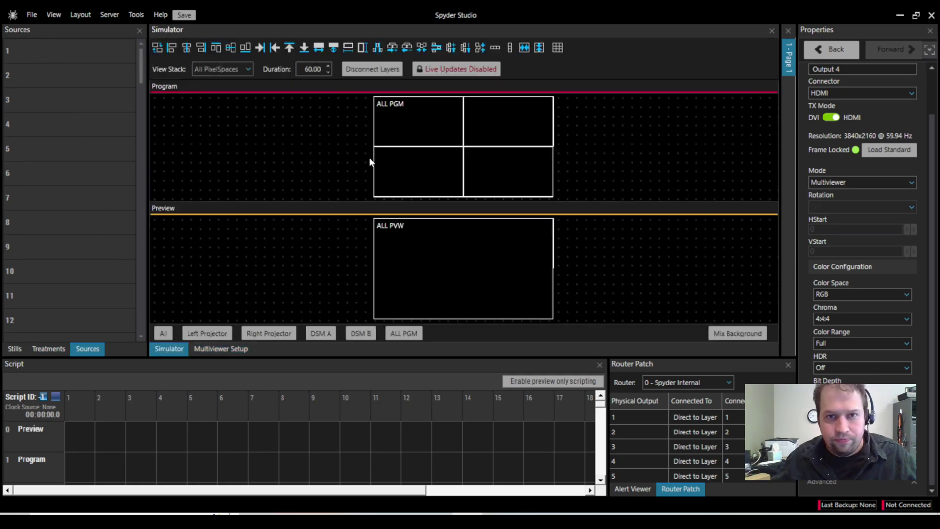
left_click(478, 173)
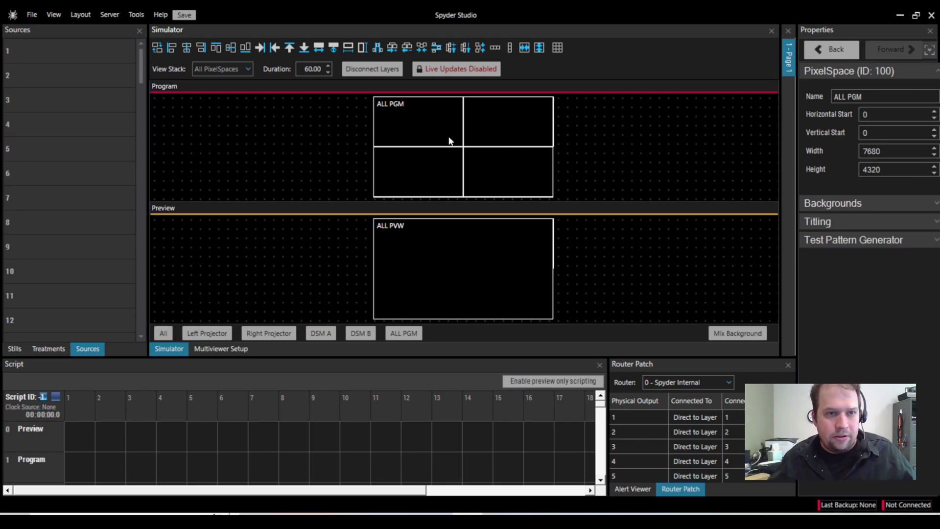
left_click(239, 69)
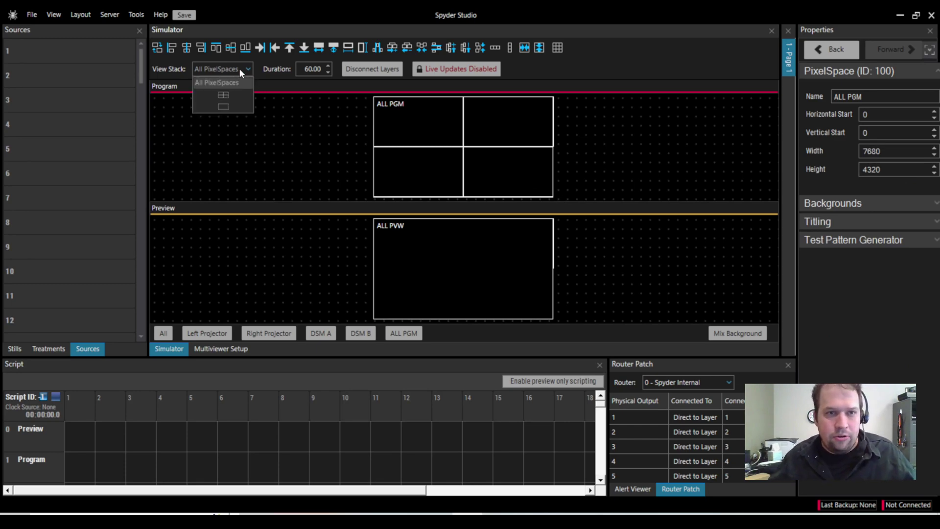
left_click(233, 95)
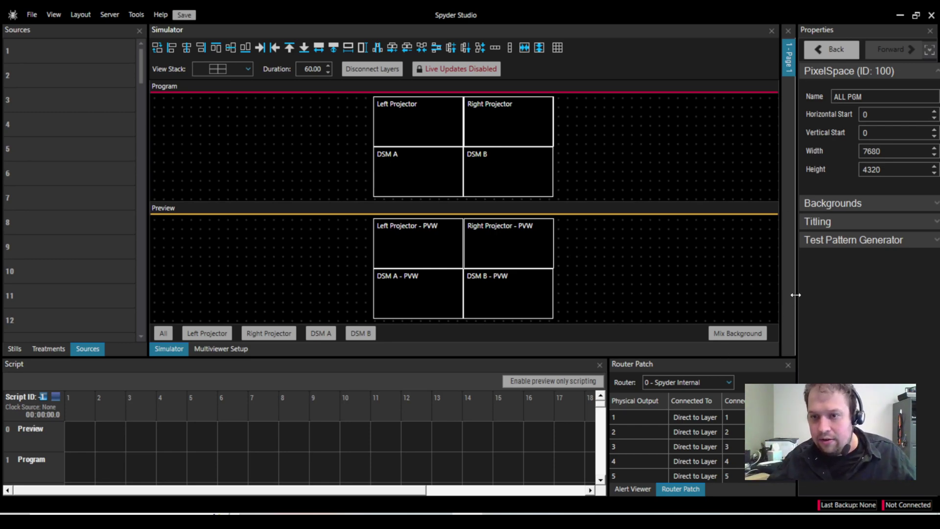
Add the Command Keys panel, resize the side panels, and select Source 1.
left_click_drag(797, 294, 757, 293)
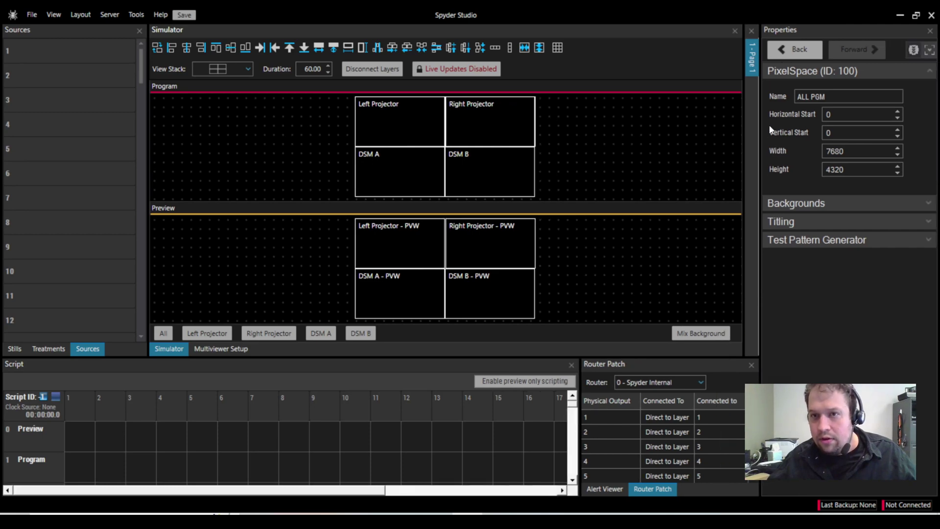
left_click_drag(761, 115, 827, 126)
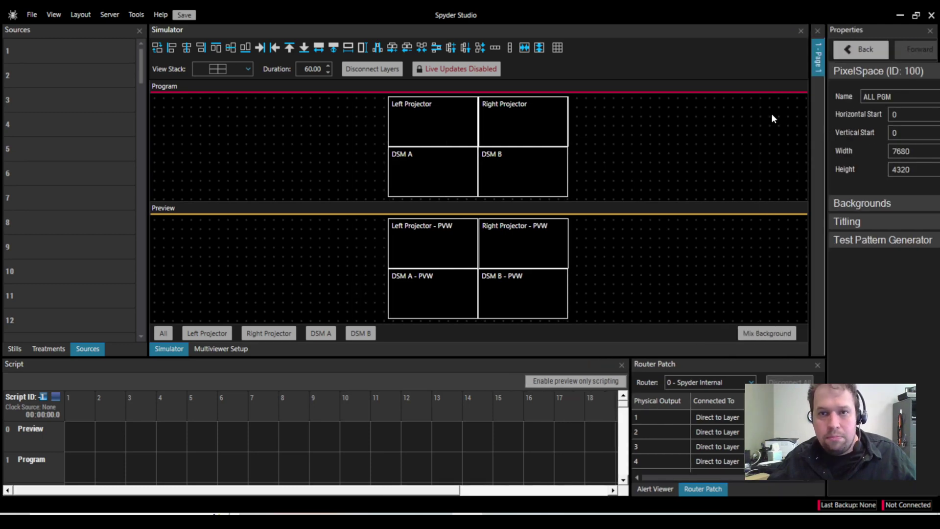
left_click_drag(824, 163, 796, 158)
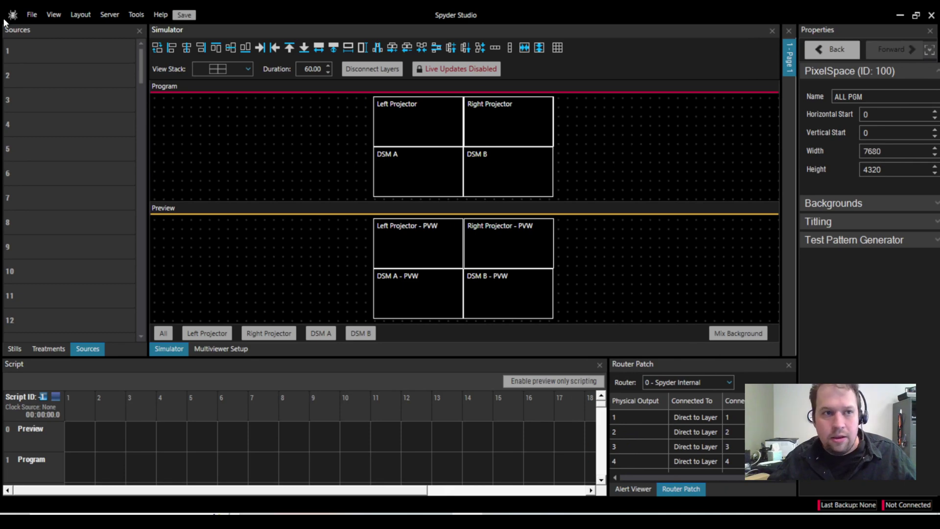
left_click(51, 15)
left_click(81, 136)
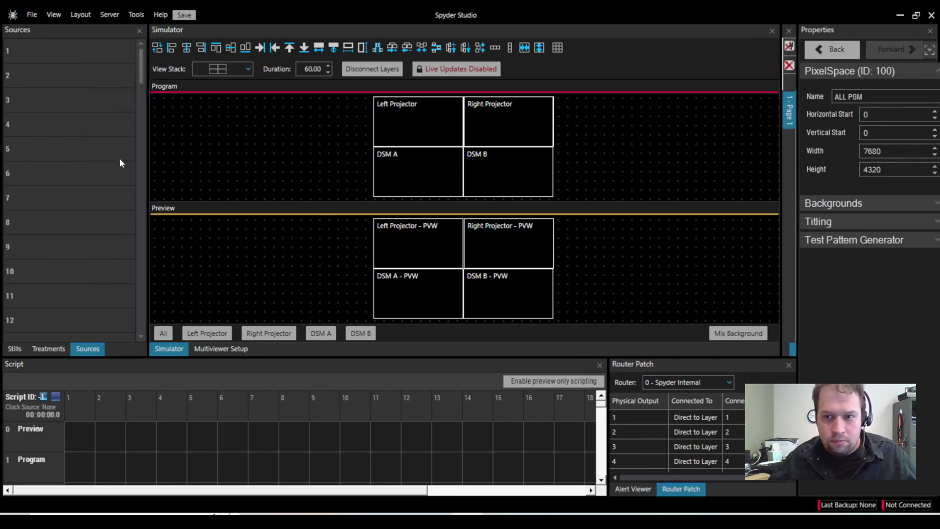
left_click_drag(781, 228, 694, 228)
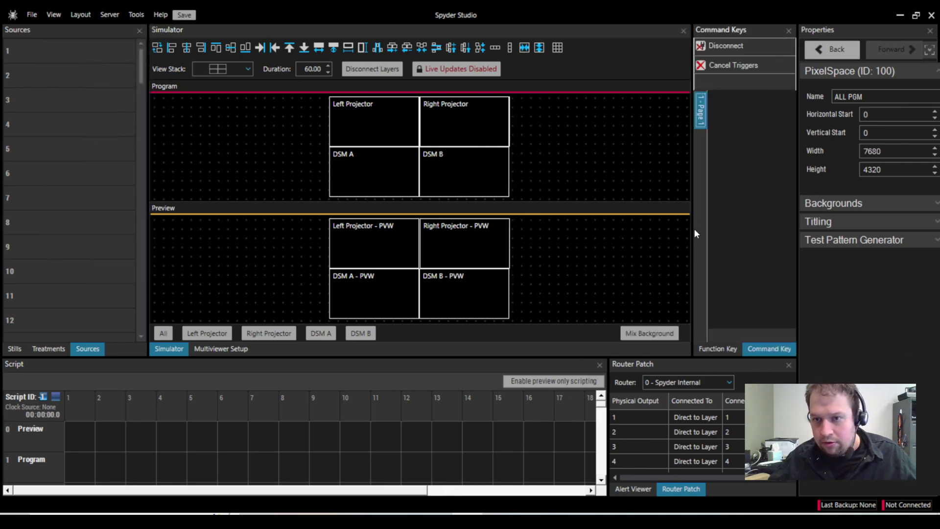
left_click_drag(798, 241, 819, 241)
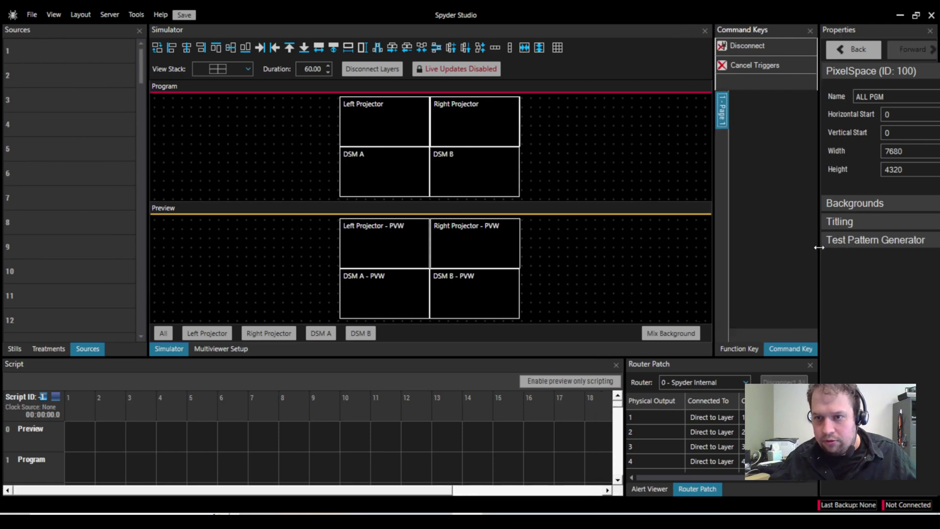
left_click(714, 239)
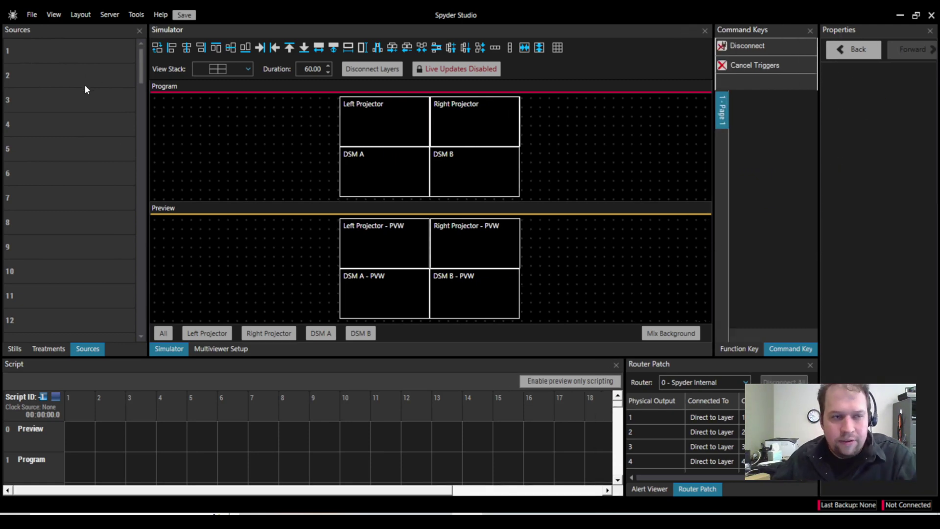
left_click(44, 53)
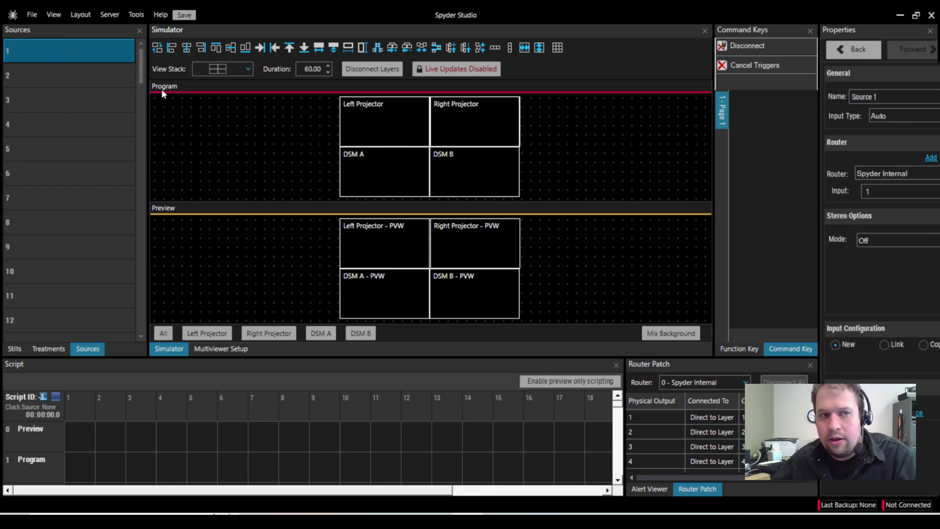
Rename Source 1 to 'GFX 1'.
right_click(68, 46)
left_click(89, 54)
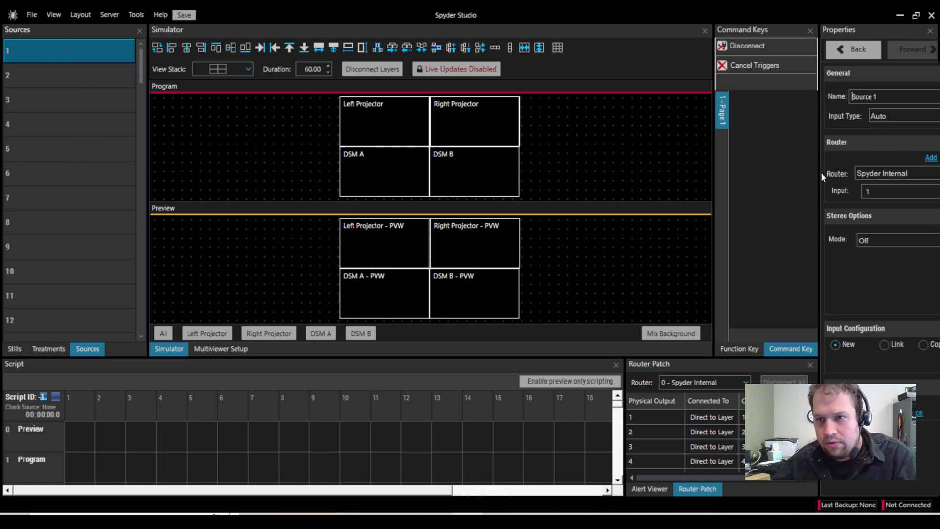
left_click_drag(713, 174, 682, 175)
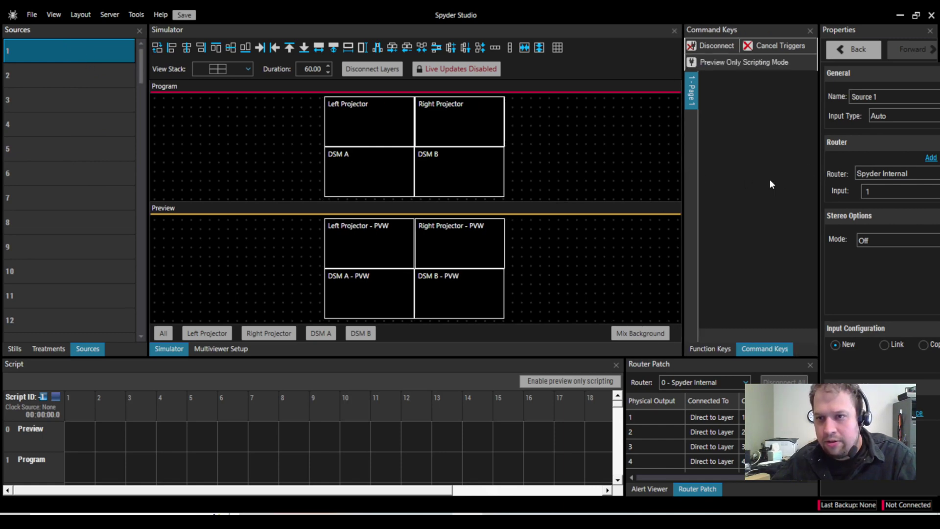
left_click_drag(815, 179, 721, 172)
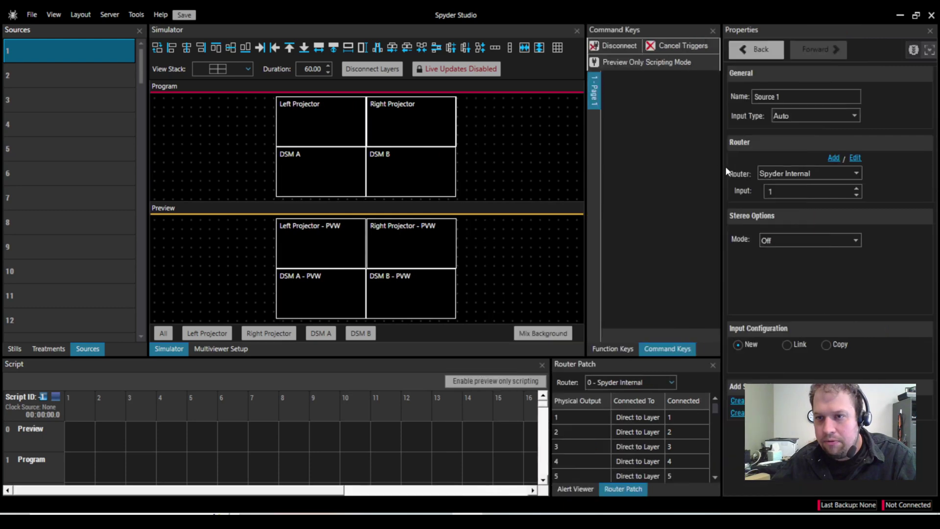
left_click_drag(771, 98, 616, 85)
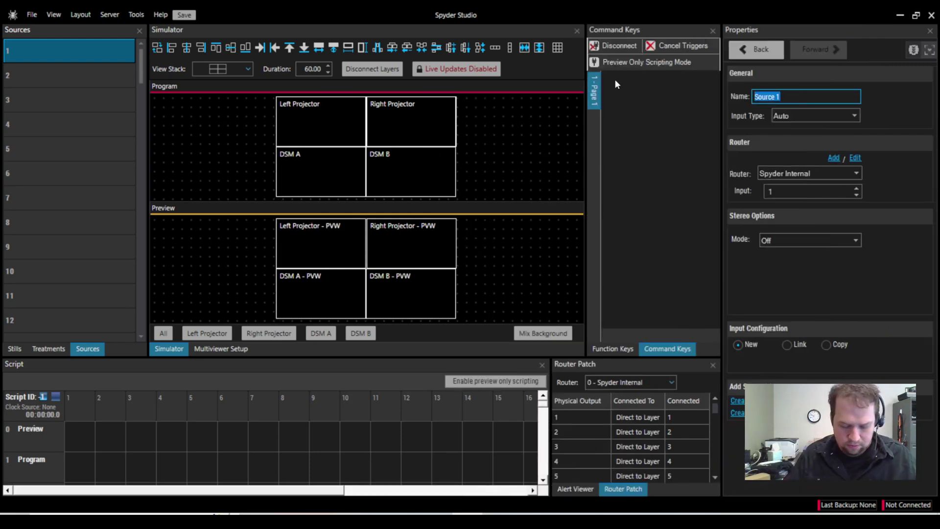
type("GFX 1")
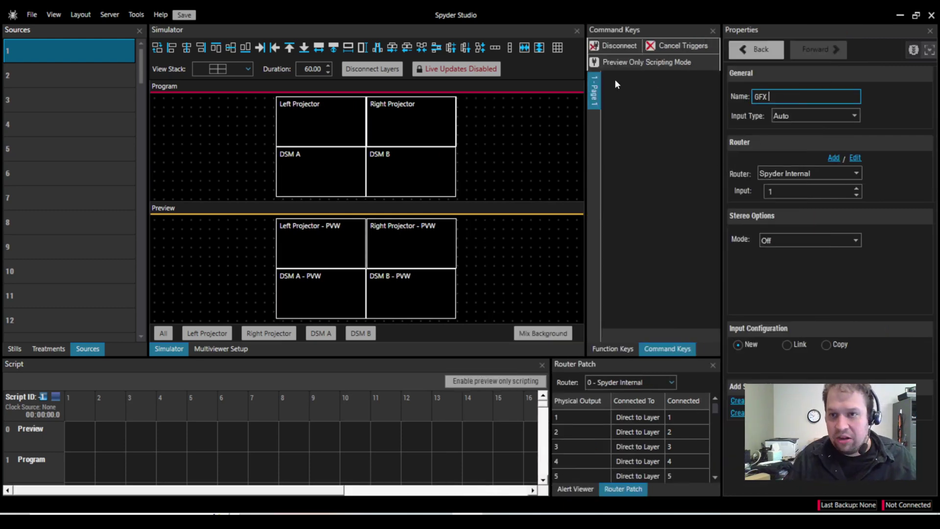
Set GFX 1's Input Type to HDMI on Spyder Internal router input 1.
left_click(855, 117)
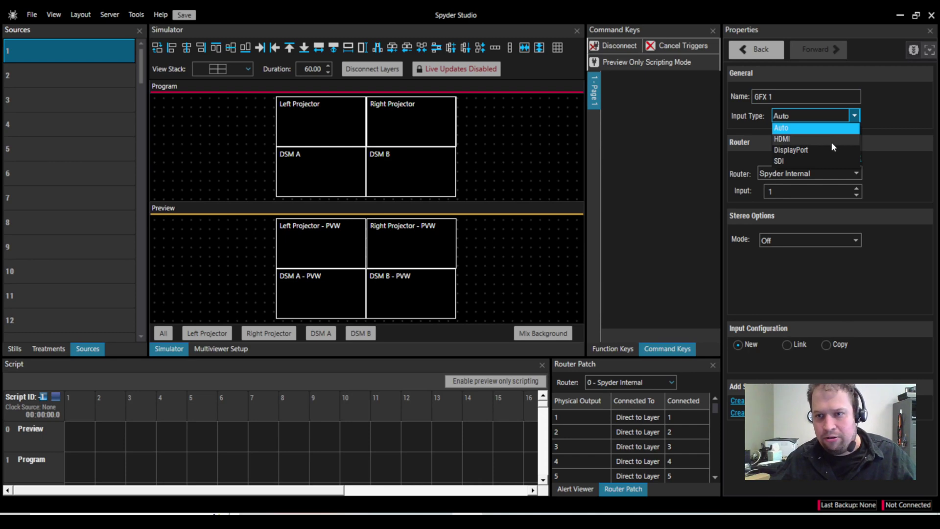
left_click(802, 139)
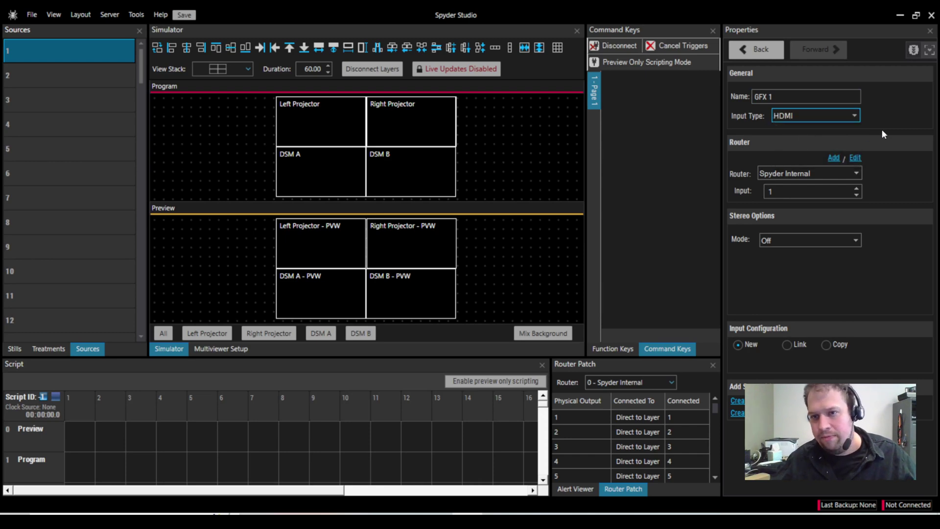
left_click(854, 175)
left_click(874, 183)
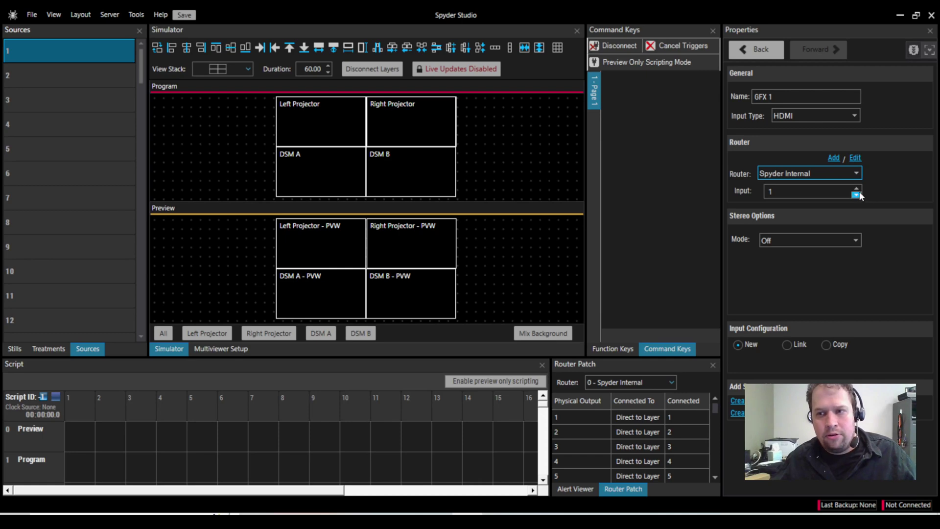
left_click(857, 190)
left_click(857, 190)
left_click(856, 196)
left_click(856, 197)
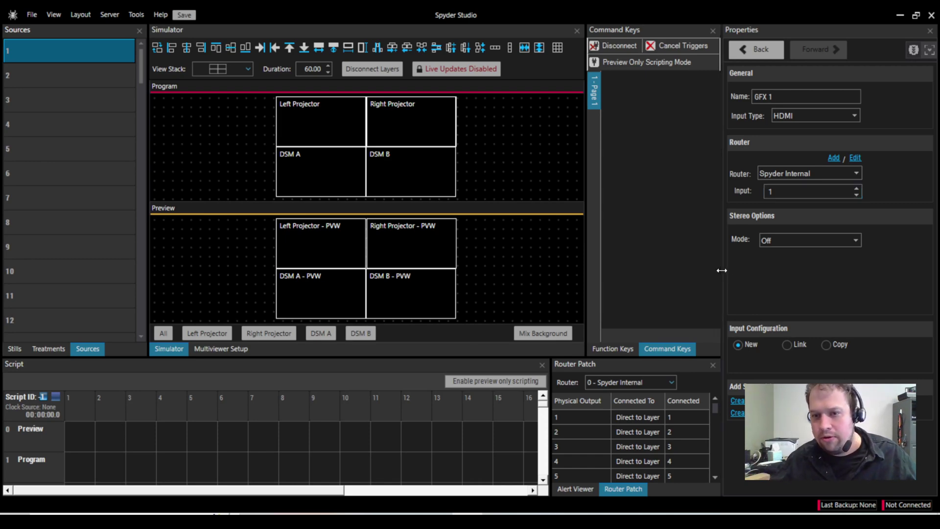
Load the Factory 1080p @ 59.94 Hz standard for GFX 1 and save the input configuration.
left_click_drag(721, 282, 740, 286)
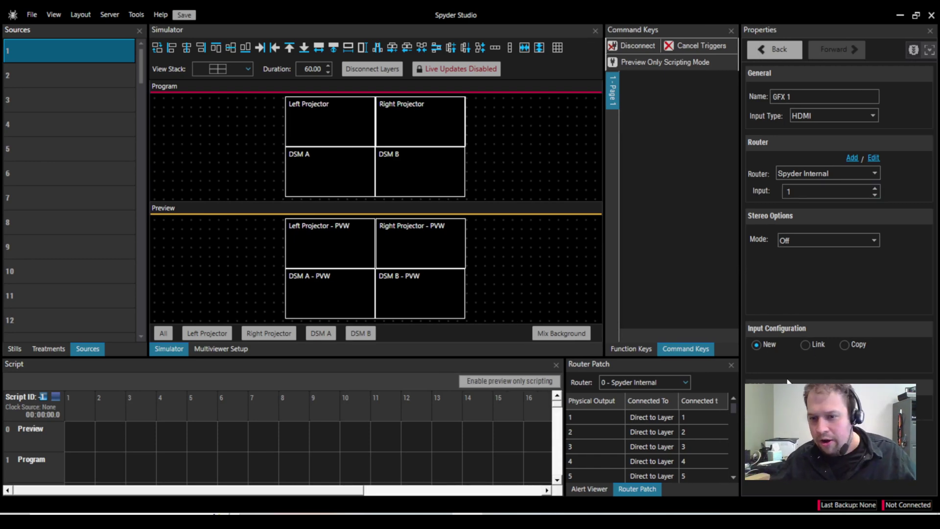
left_click(831, 362)
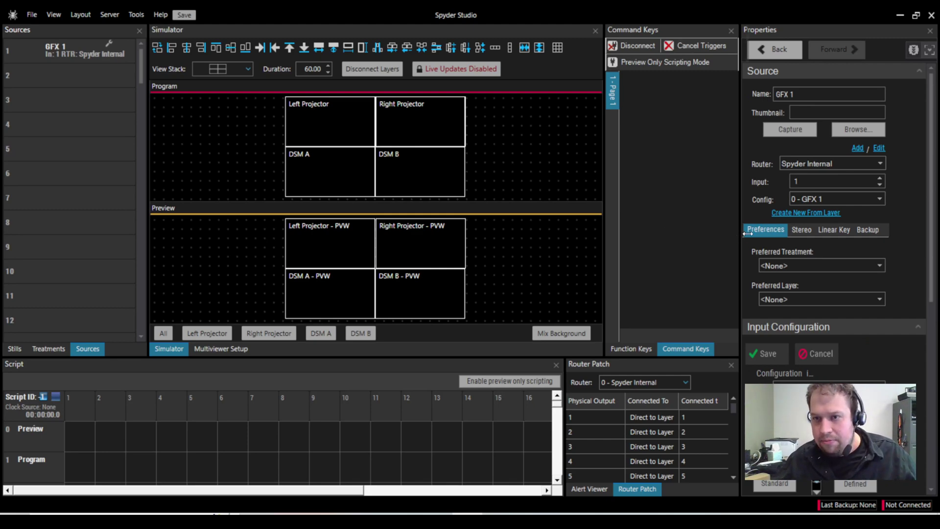
left_click_drag(739, 233, 747, 233)
scroll(864, 245, "down", 4)
scroll(844, 256, "down", 3)
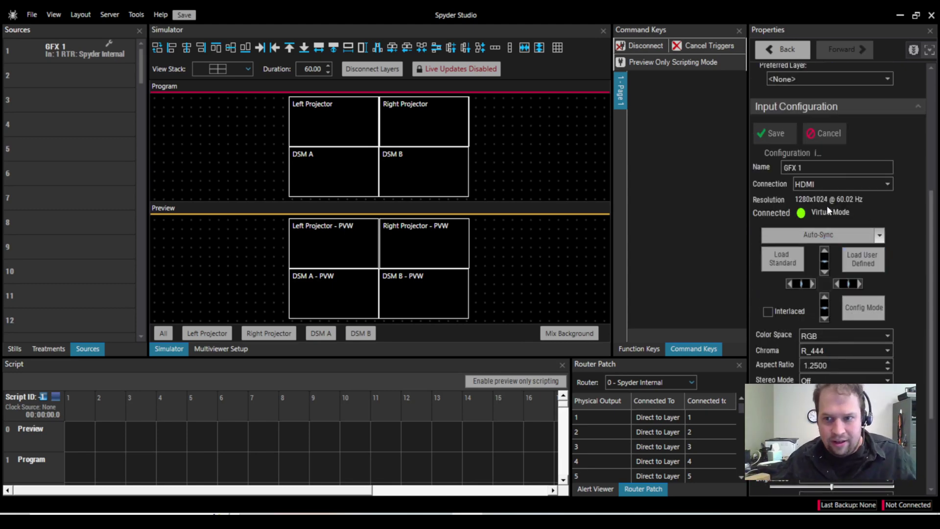
left_click(785, 256)
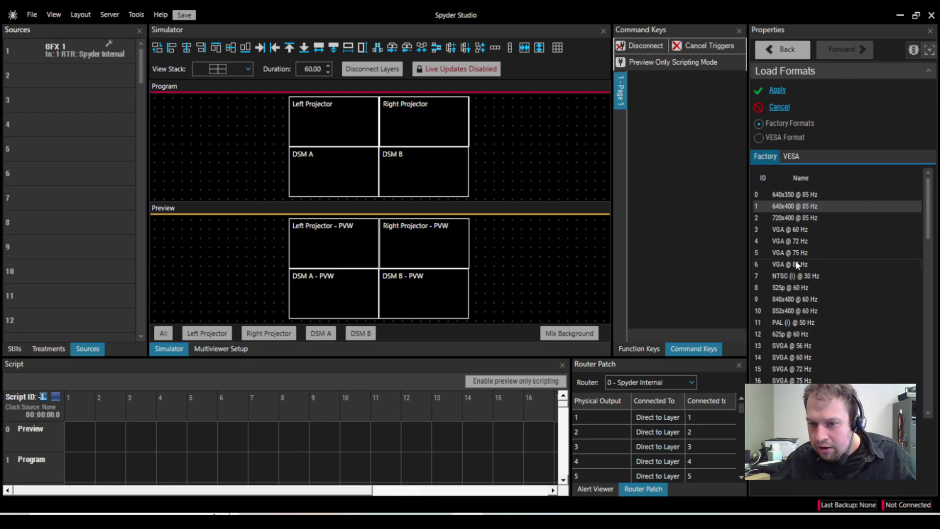
scroll(796, 274, "down", 12)
scroll(803, 279, "down", 3)
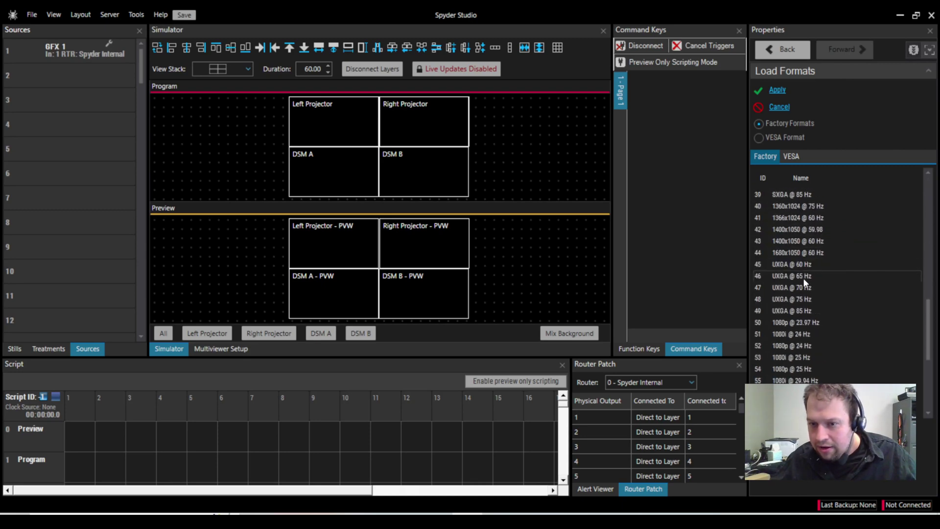
double_click(793, 361)
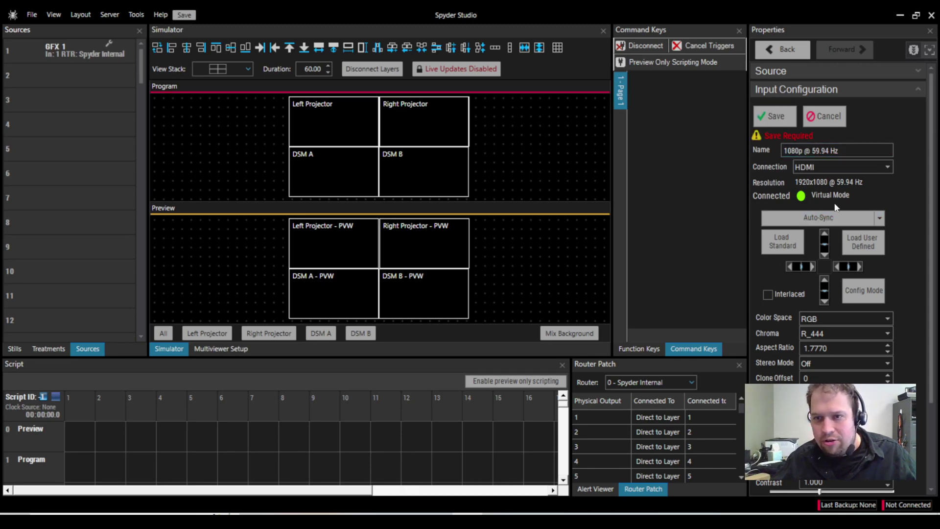
left_click(777, 121)
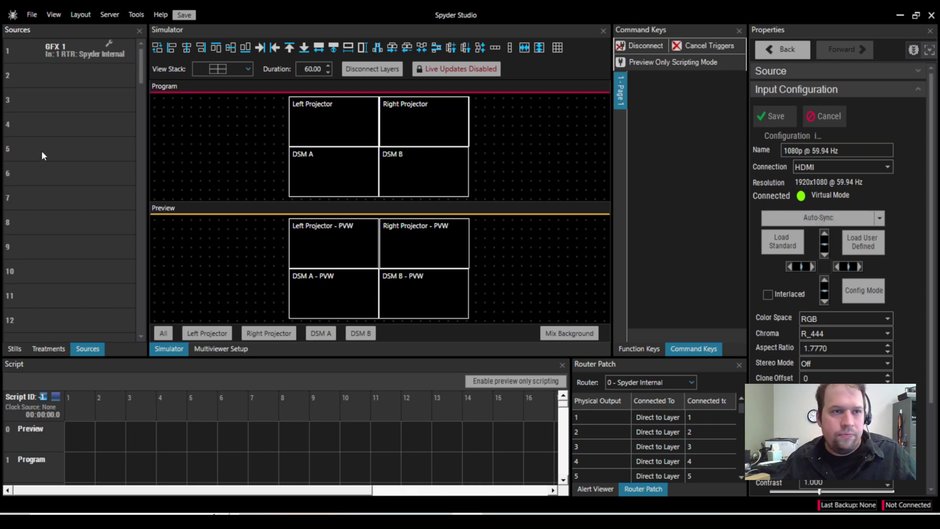
Drop the GFX 1 source onto Preview, filling the Left Projector tile.
left_click_drag(750, 210, 786, 210)
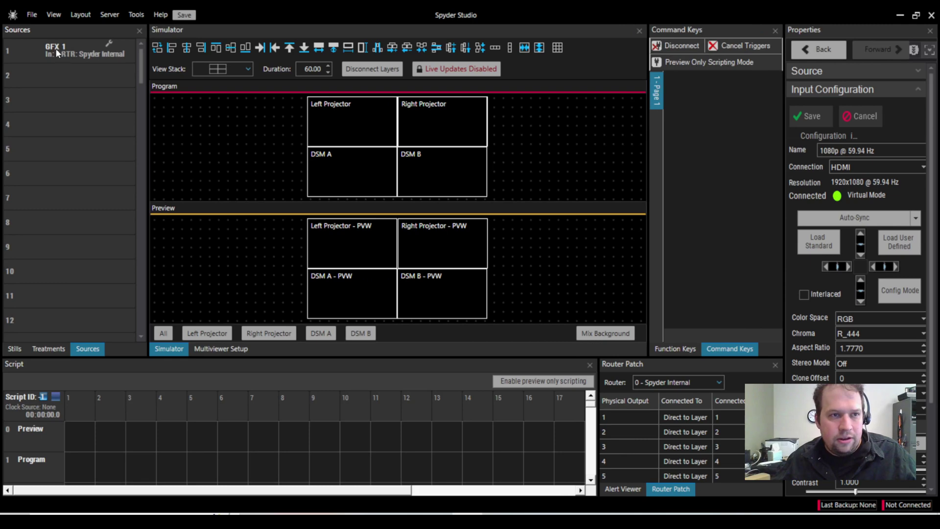
left_click_drag(59, 52, 382, 269)
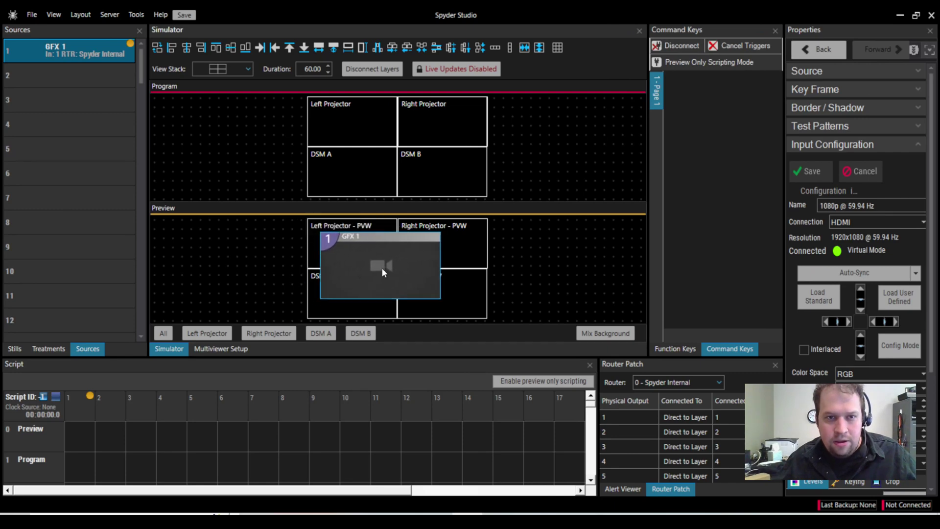
left_click(318, 47)
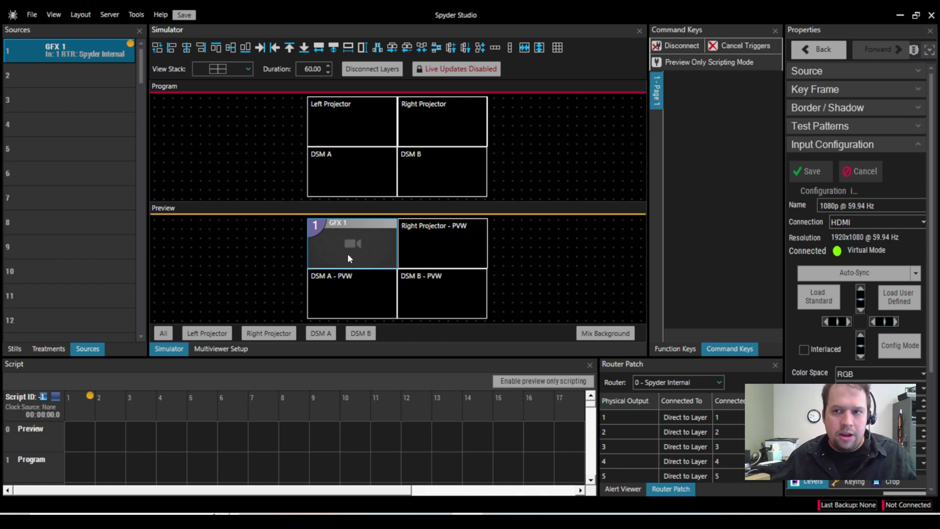
left_click(36, 64)
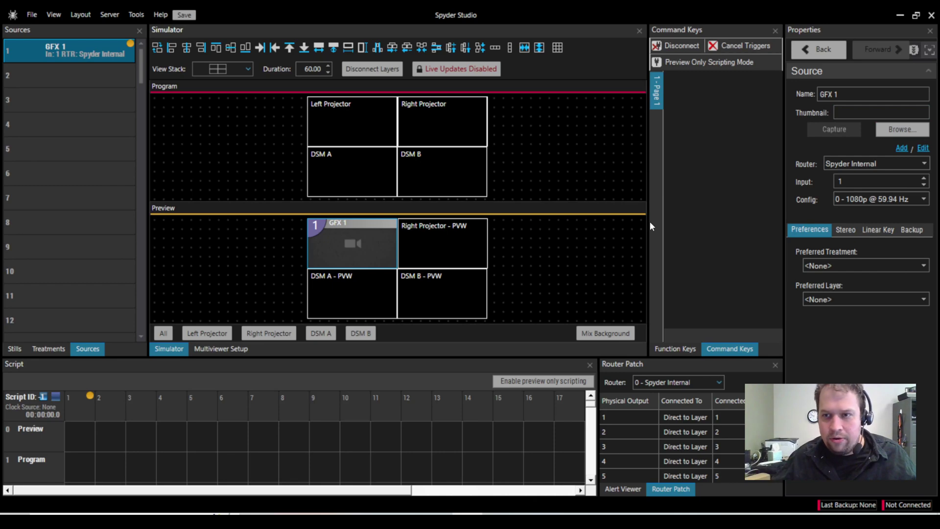
Move and enlarge the GFX 1 Preview layer to span all four PixelSpaces.
left_click_drag(651, 223, 672, 225)
left_click(383, 244)
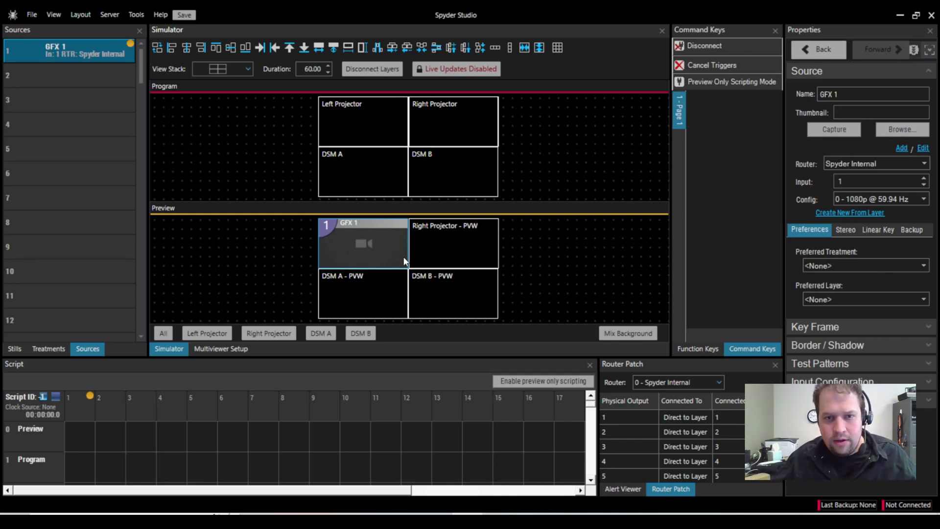
left_click_drag(400, 264, 424, 285)
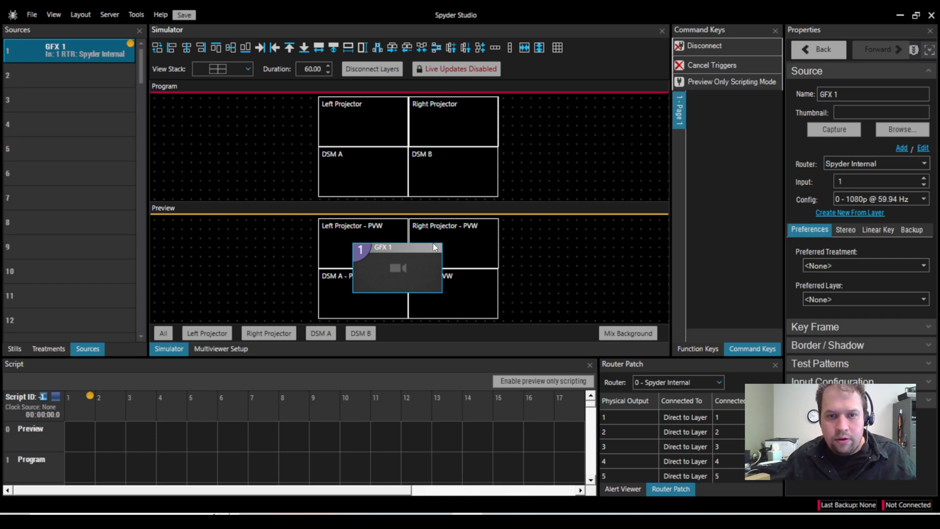
left_click_drag(440, 247, 482, 227)
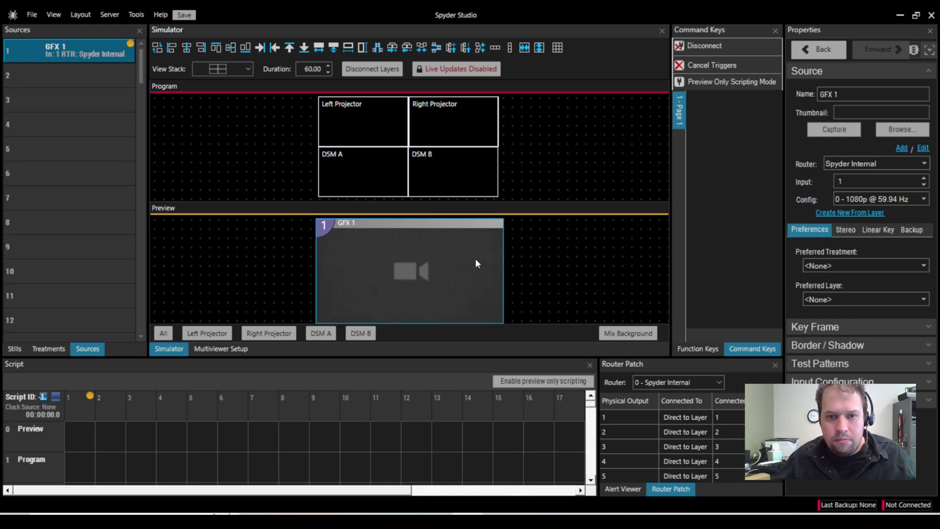
left_click_drag(476, 259, 476, 261)
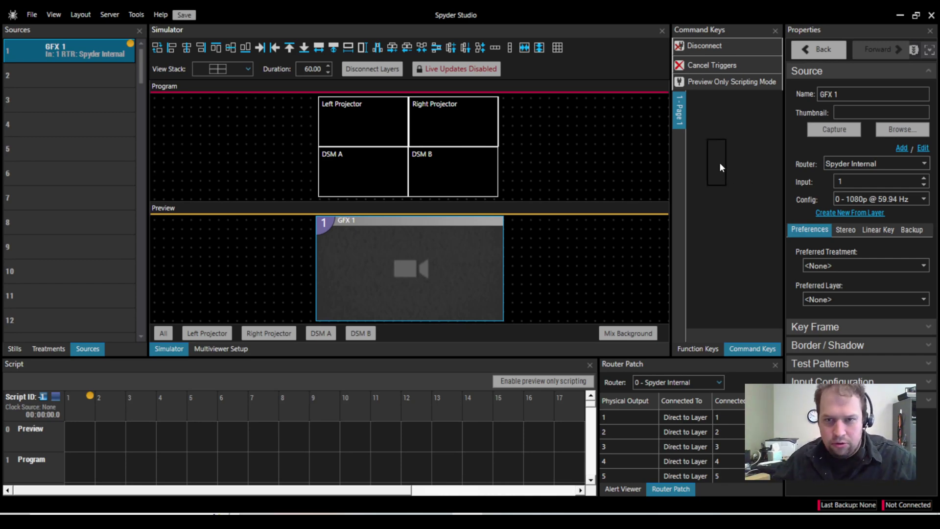
Create a command key named 'GFX 1' from the Preview look.
right_click(715, 158)
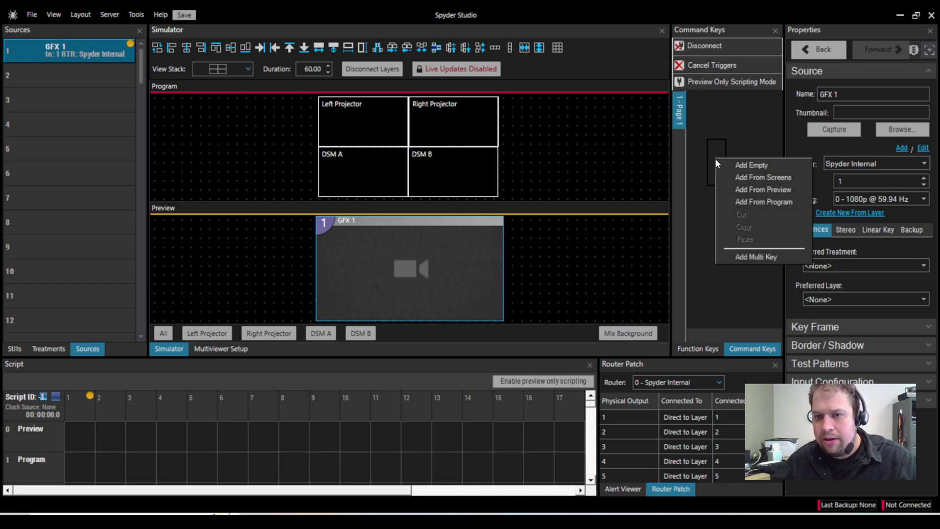
left_click(756, 191)
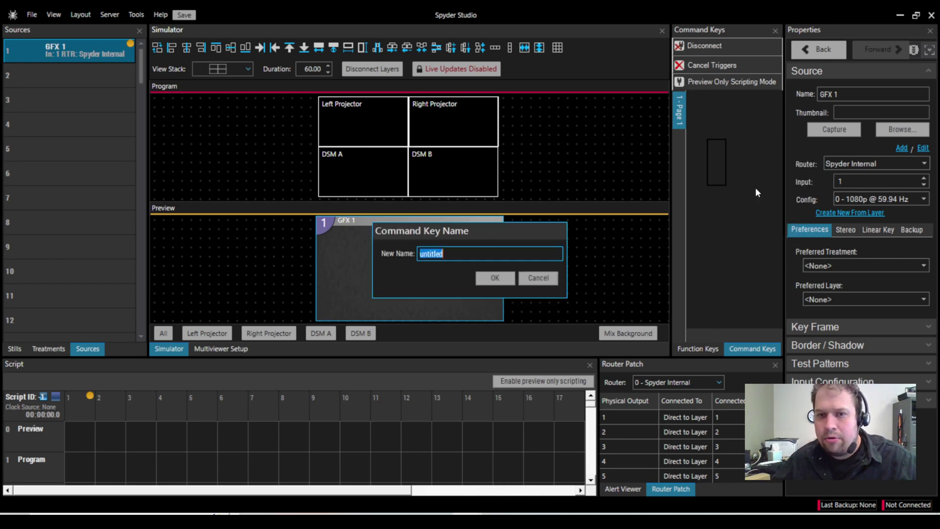
type("GFX ")
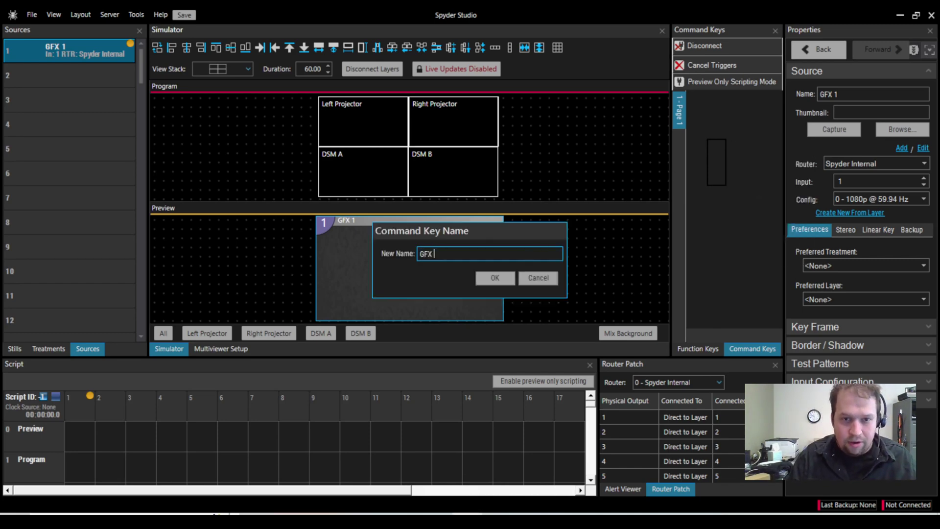
type("1")
key("ctrl+a")
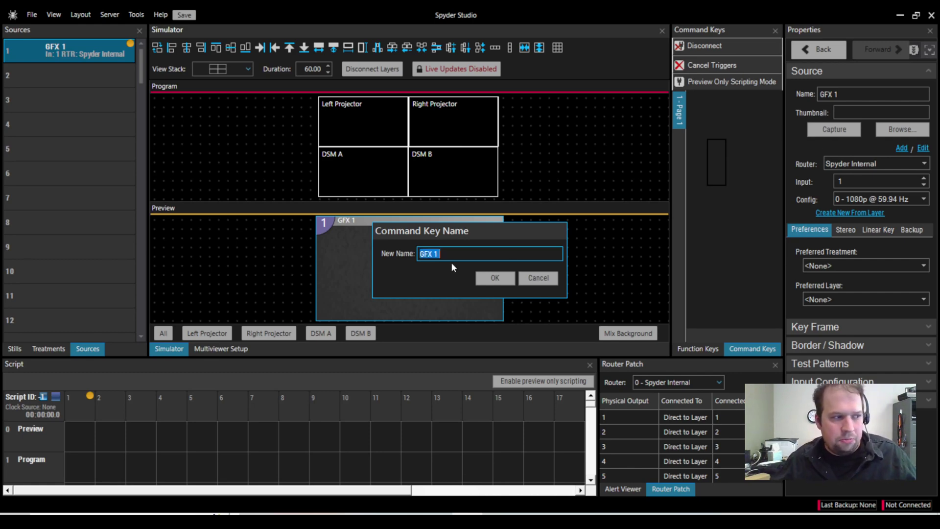
left_click(495, 277)
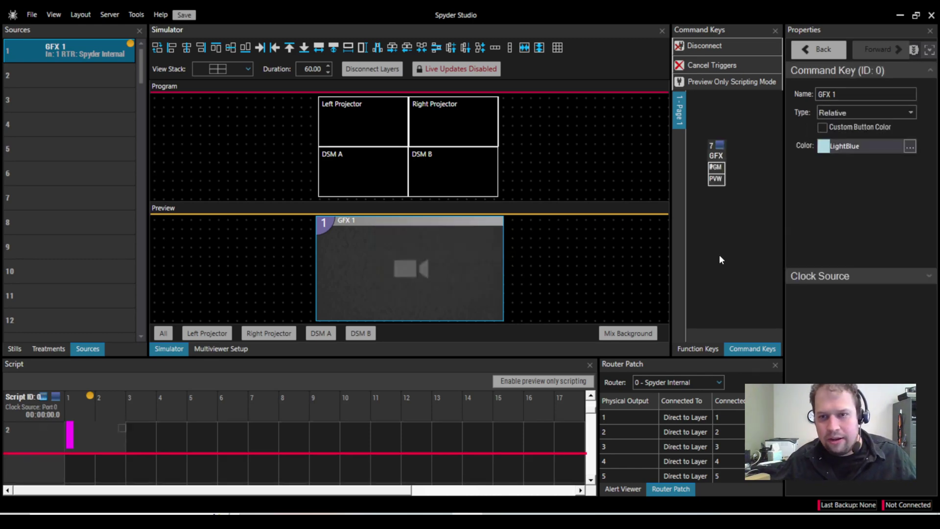
Fire the GFX 1 key to Program and select the leftover GFX 1 layer in Preview.
left_click(718, 181)
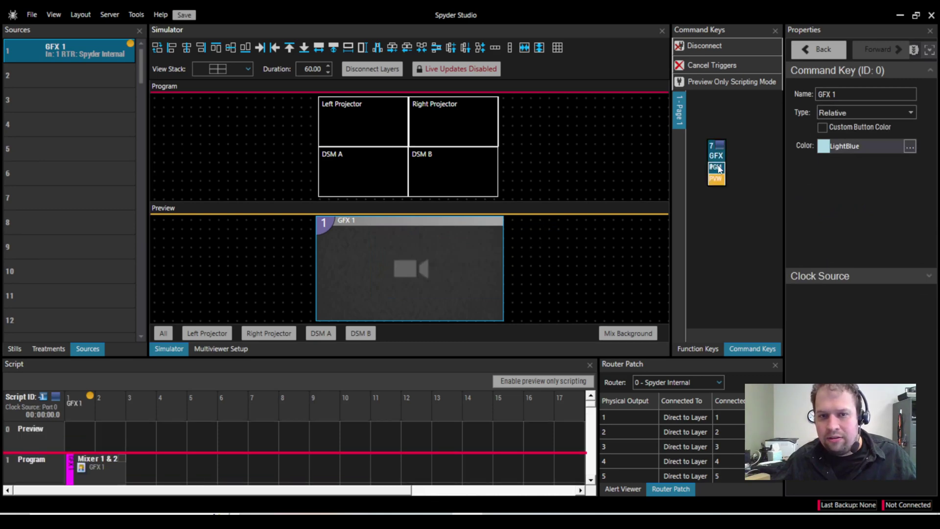
left_click(718, 168)
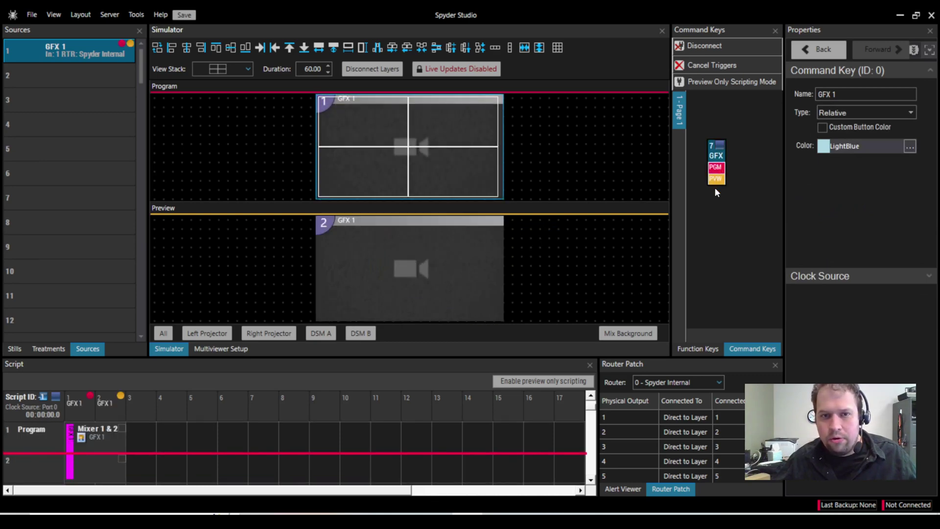
left_click(716, 181)
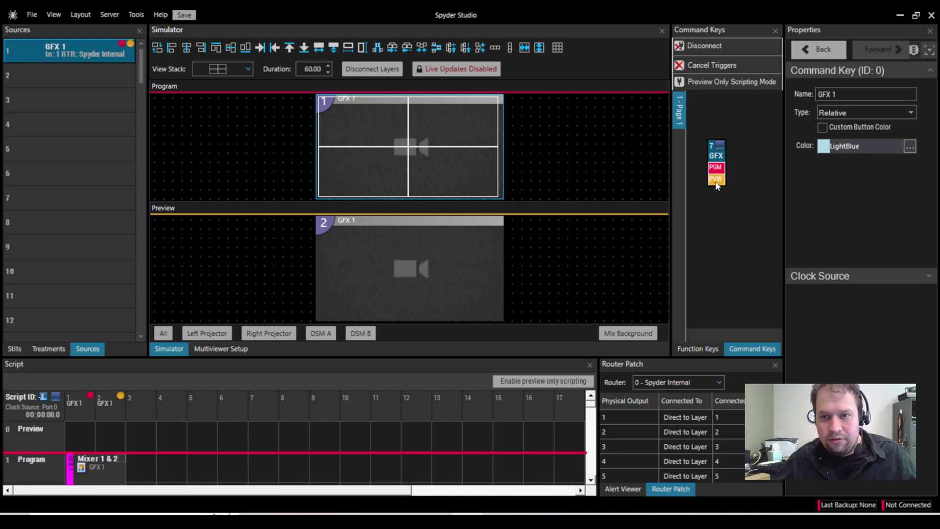
left_click(462, 257)
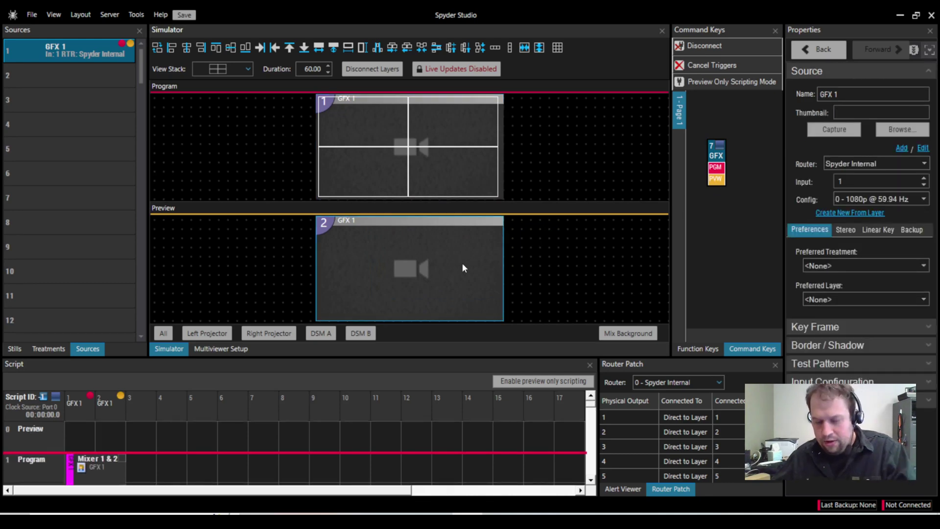
Delete the Preview layer and create a 'Clear All' command key from the empty Preview.
key("Delete")
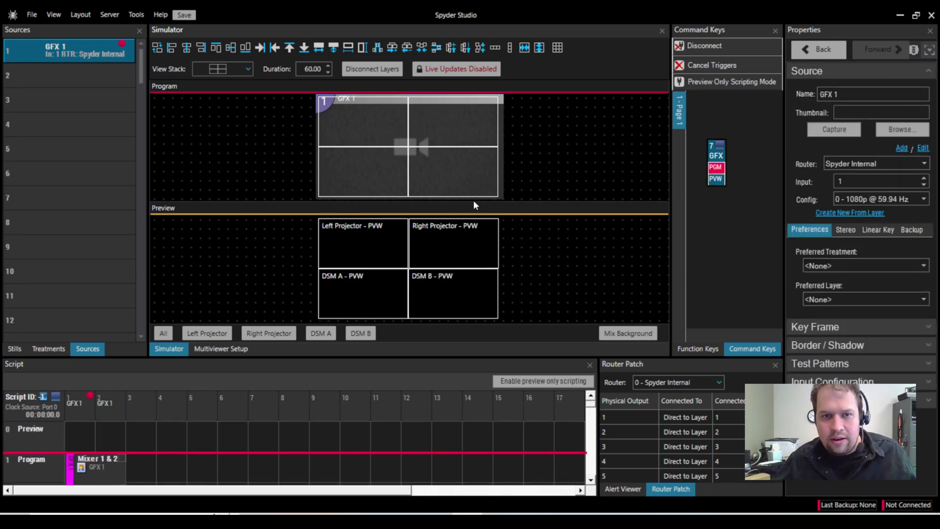
right_click(724, 229)
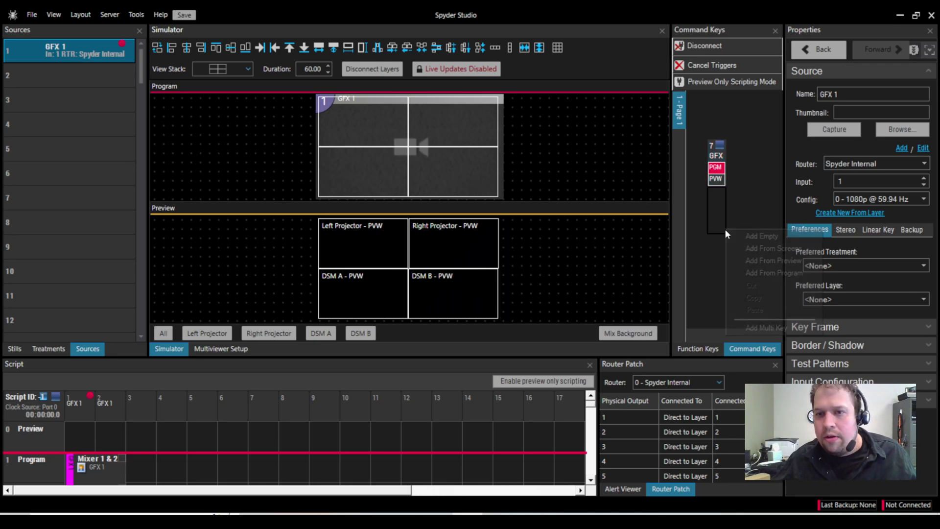
left_click(760, 264)
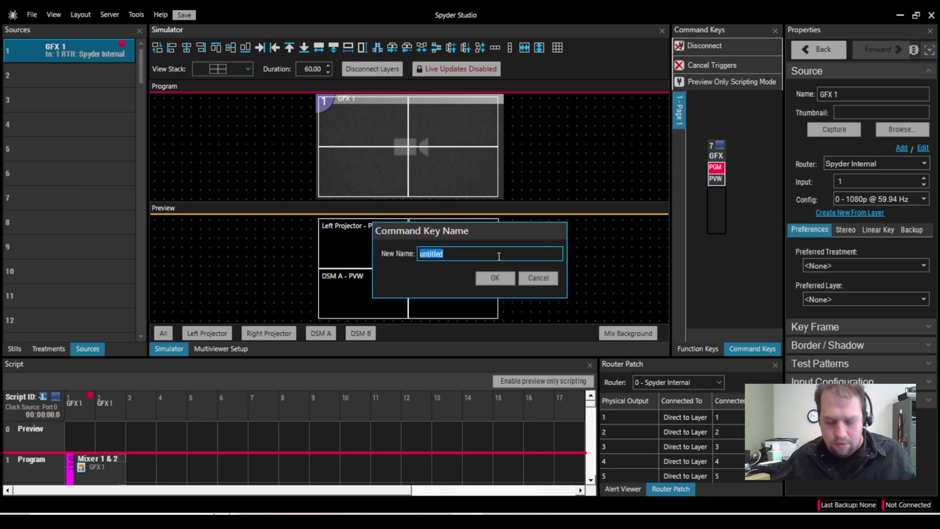
type("Clear All")
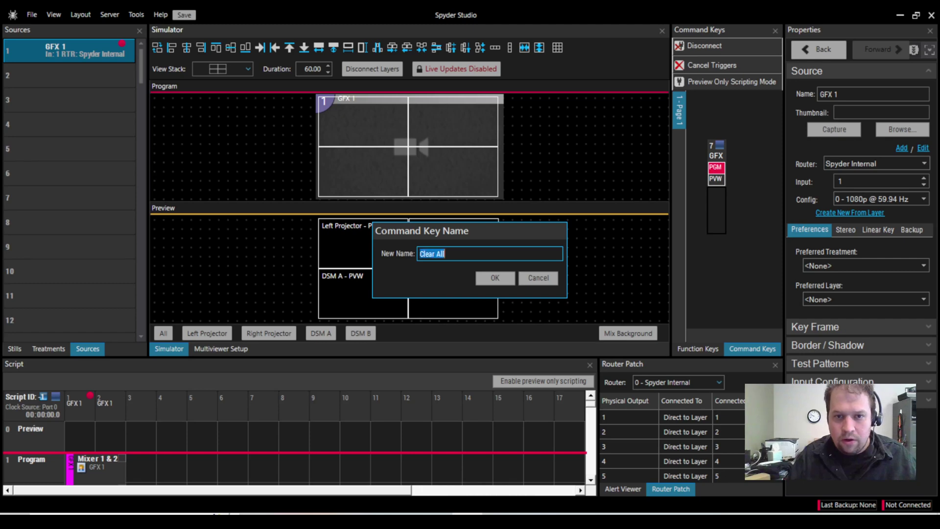
left_click(492, 278)
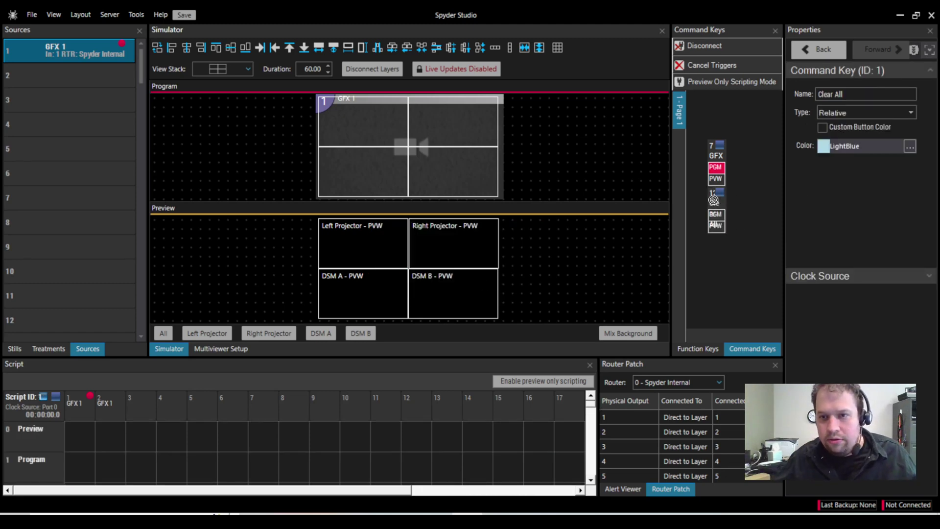
left_click_drag(709, 207, 753, 229)
left_click(755, 228)
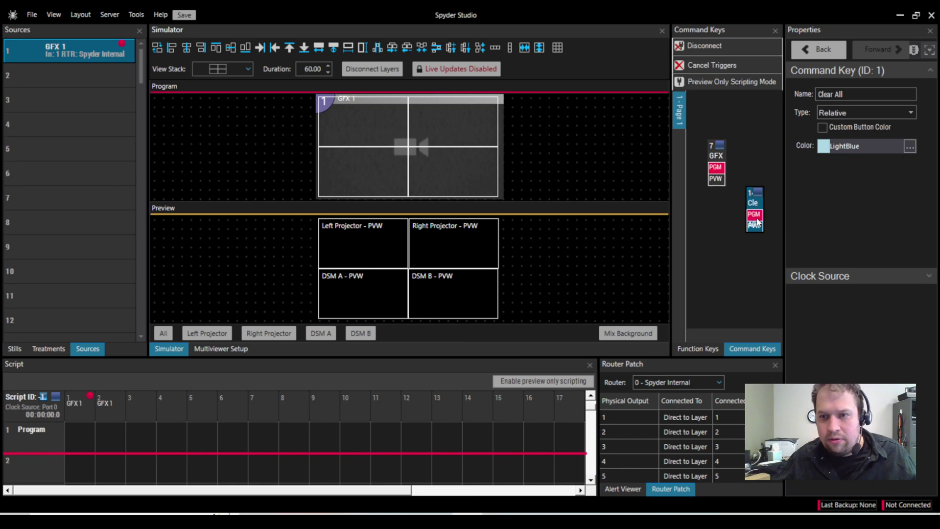
Set Clear All's Type to Absolute and test it against GFX 1 on Preview and Program.
left_click(876, 112)
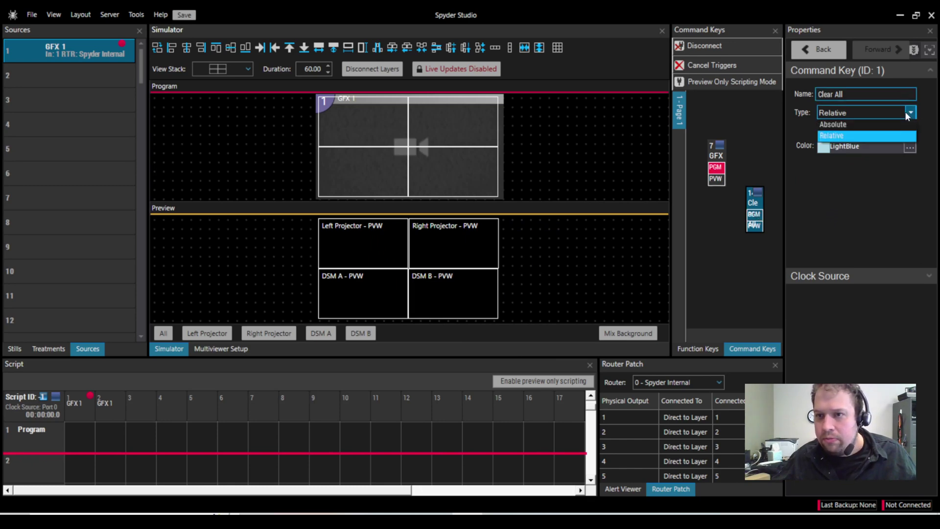
left_click(865, 125)
left_click(754, 214)
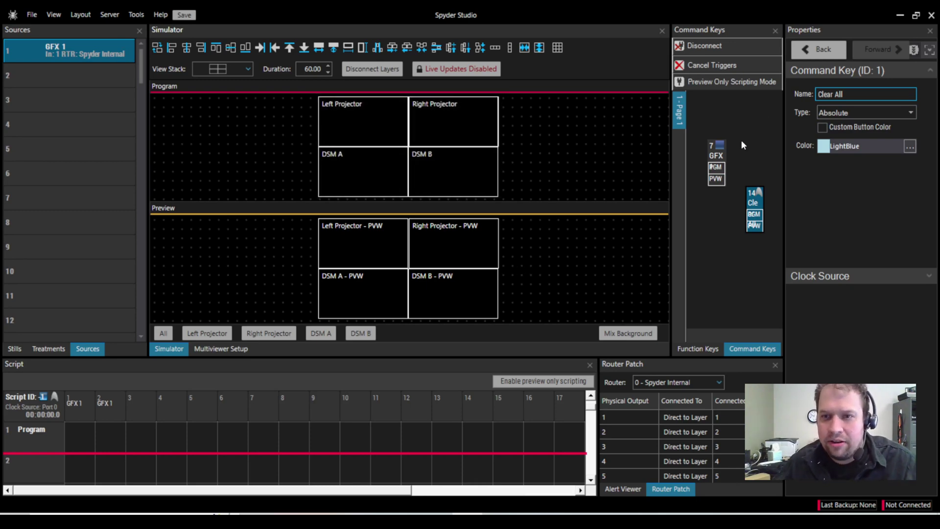
left_click(716, 153)
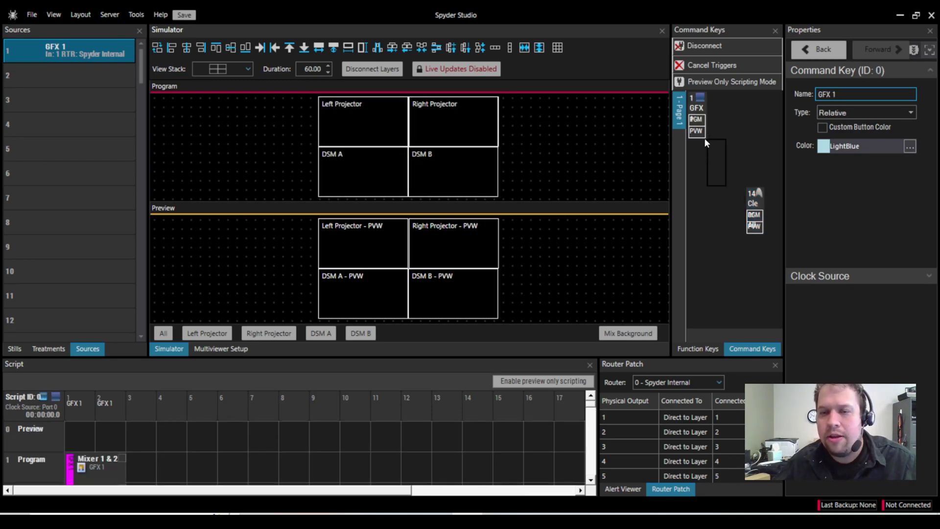
left_click(697, 132)
left_click(699, 133)
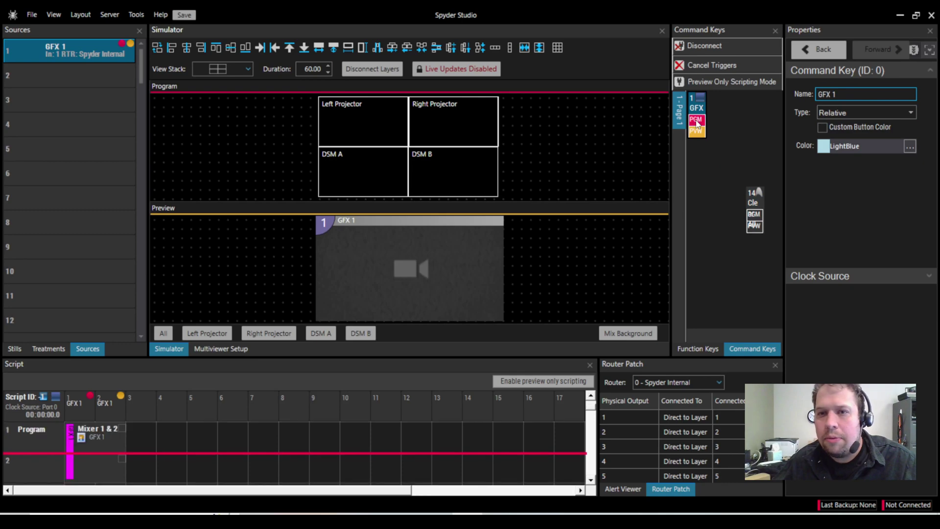
left_click(752, 216)
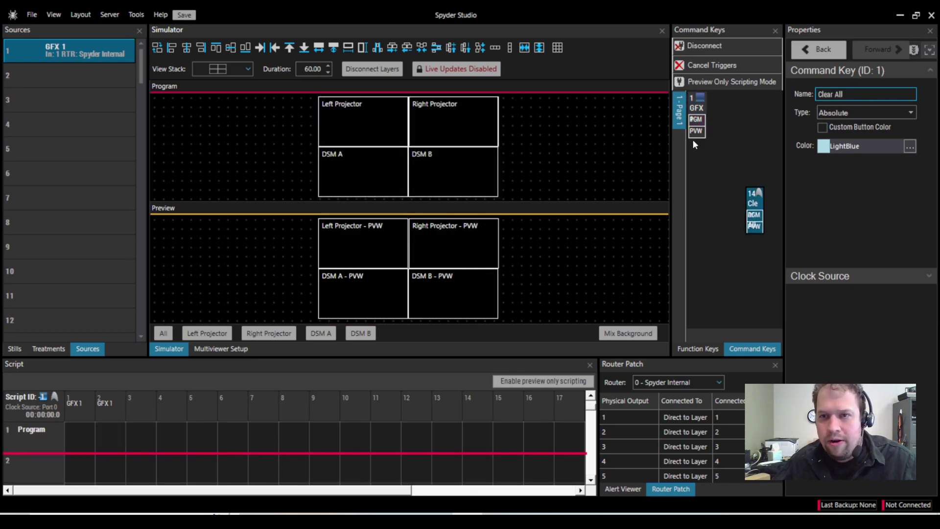
Place GFX 1 layers in Left Projector, Right Projector, DSM A and DSM B, stretching each to fill its tile.
left_click_drag(21, 50, 368, 244)
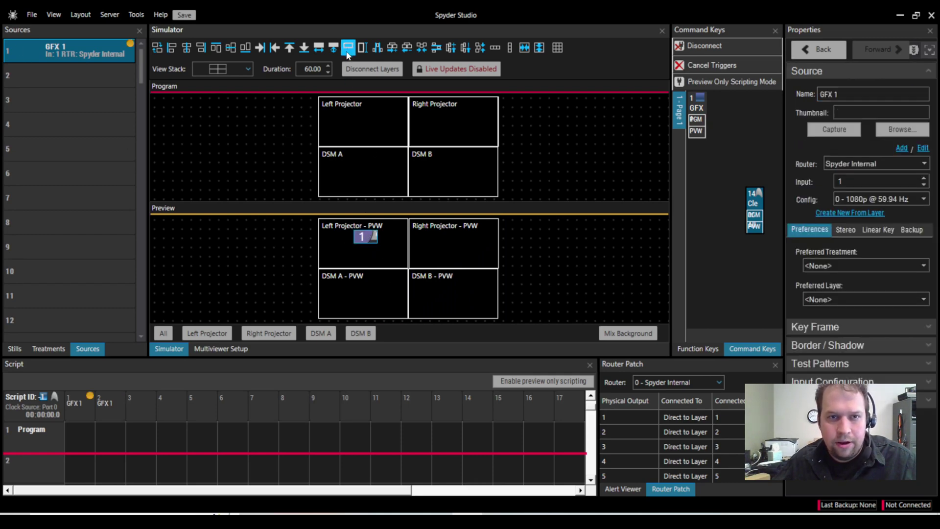
mouse_move(49, 53)
left_mouse_down()
mouse_move(66, 70)
mouse_move(450, 235)
left_mouse_up()
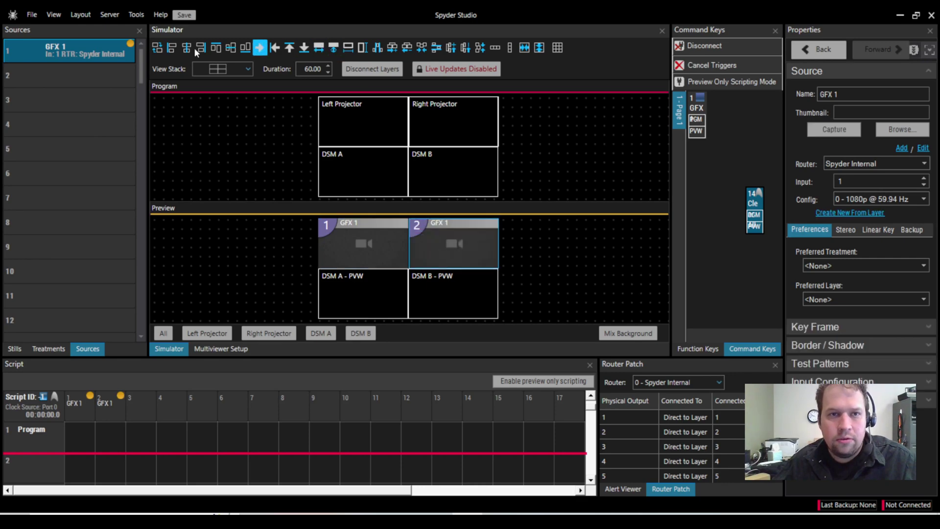
left_click_drag(376, 298, 374, 294)
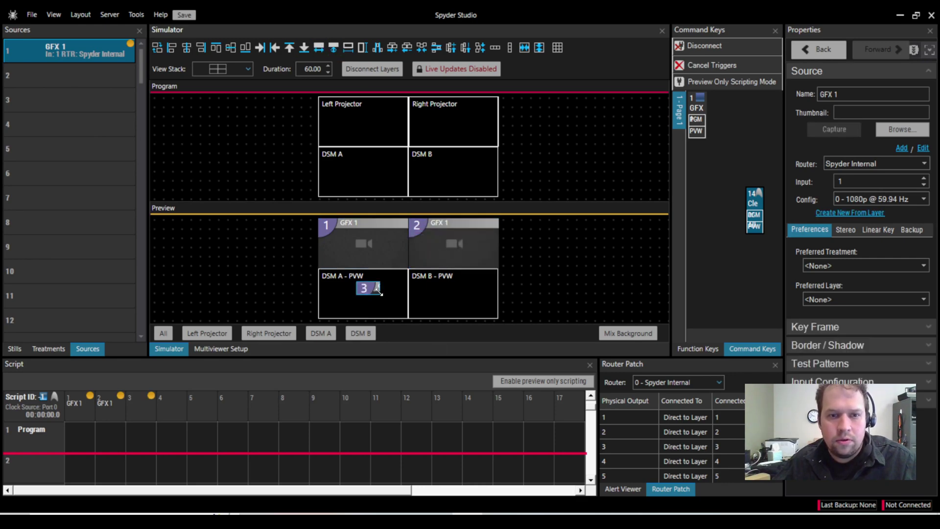
left_click(335, 47)
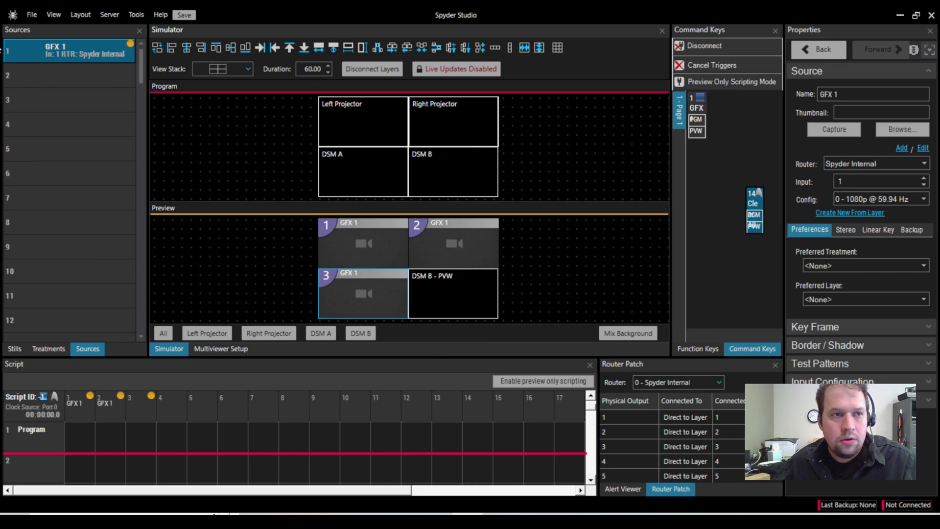
left_click_drag(455, 299, 456, 300)
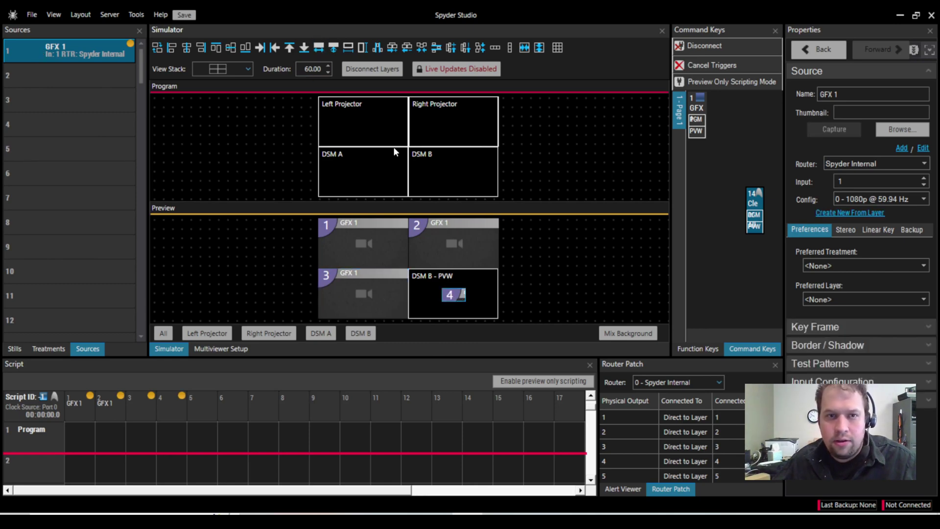
left_click(319, 48)
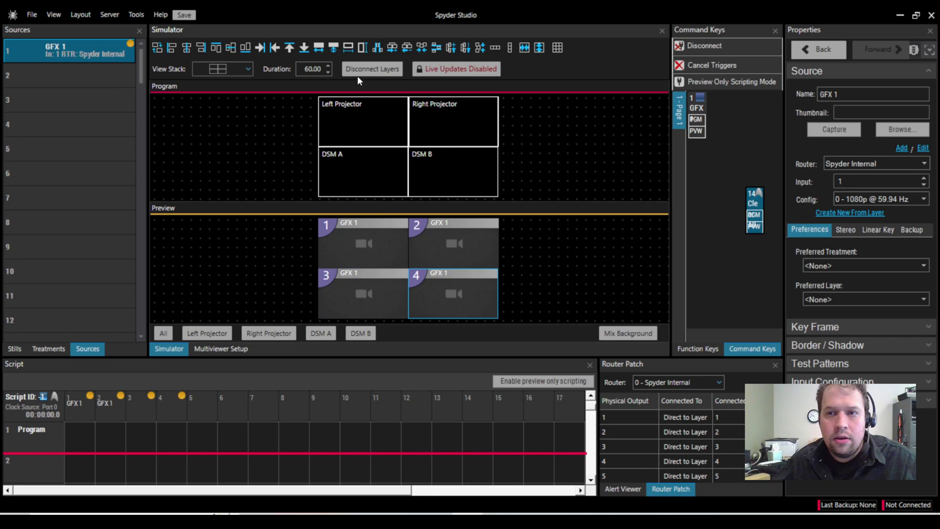
Add a command key from Preview named 'GFX 1 ALL' with type Absolute.
right_click(714, 200)
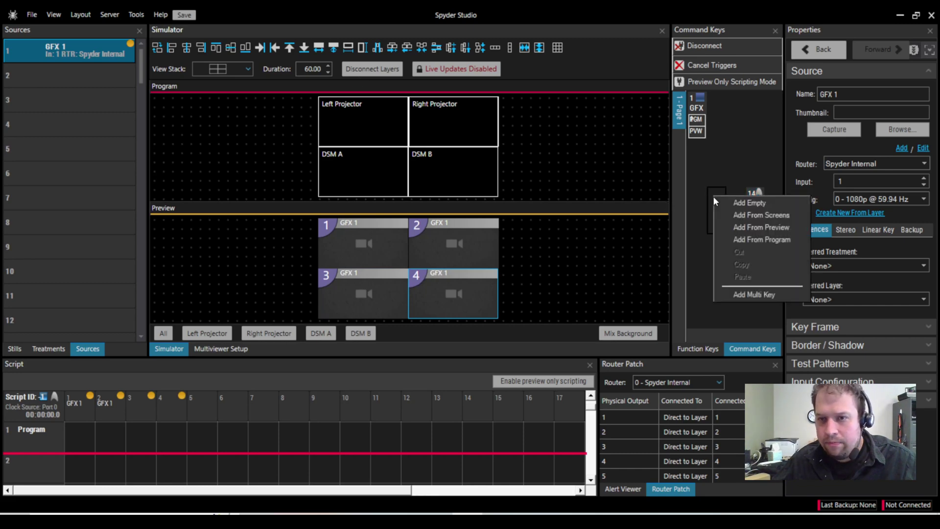
left_click(749, 227)
type("GF")
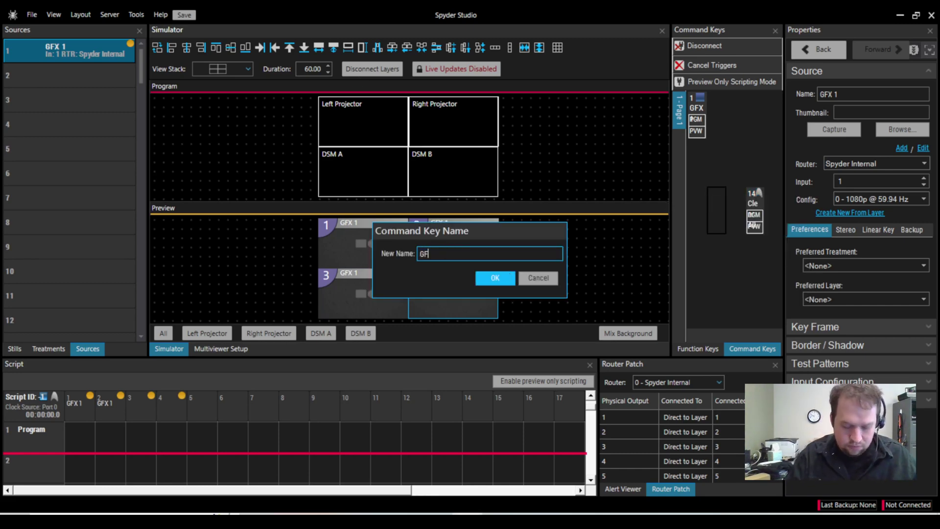
type("X 1 ALL")
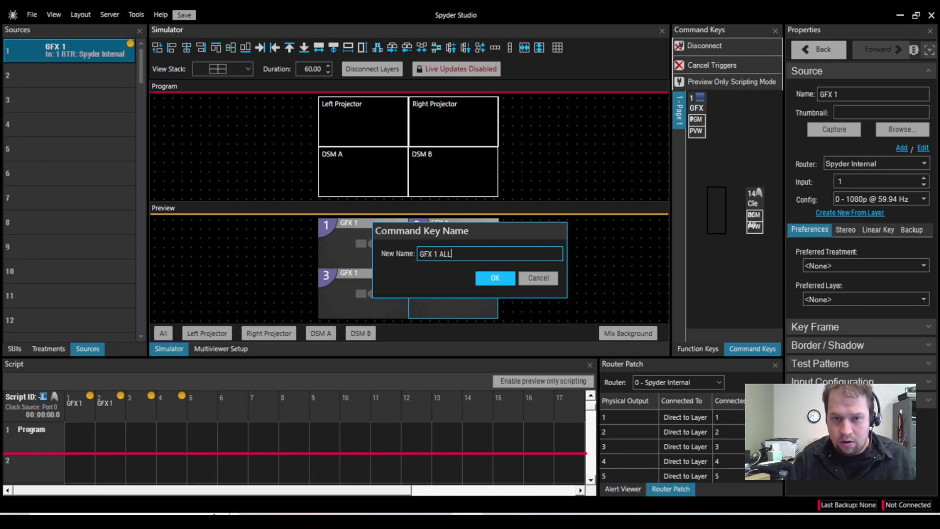
key("ctrl+a")
left_click(495, 278)
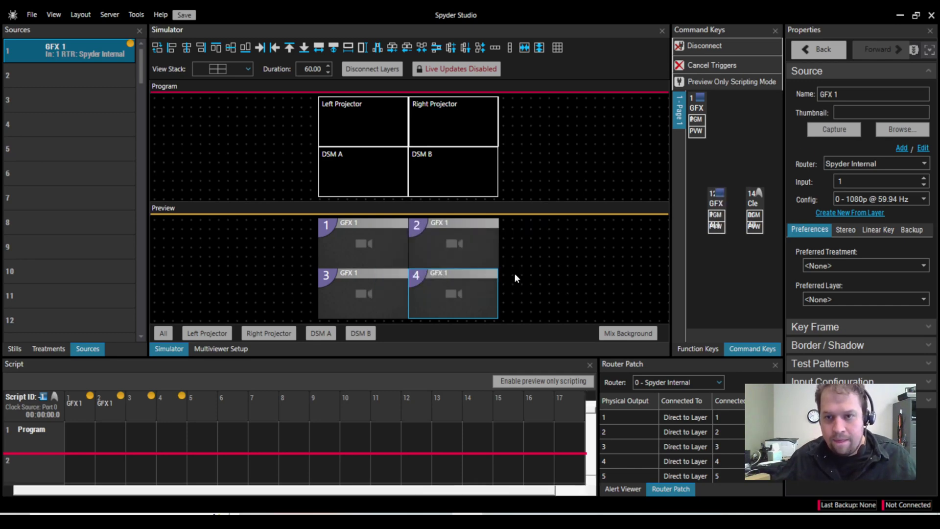
left_click(871, 112)
left_click(833, 124)
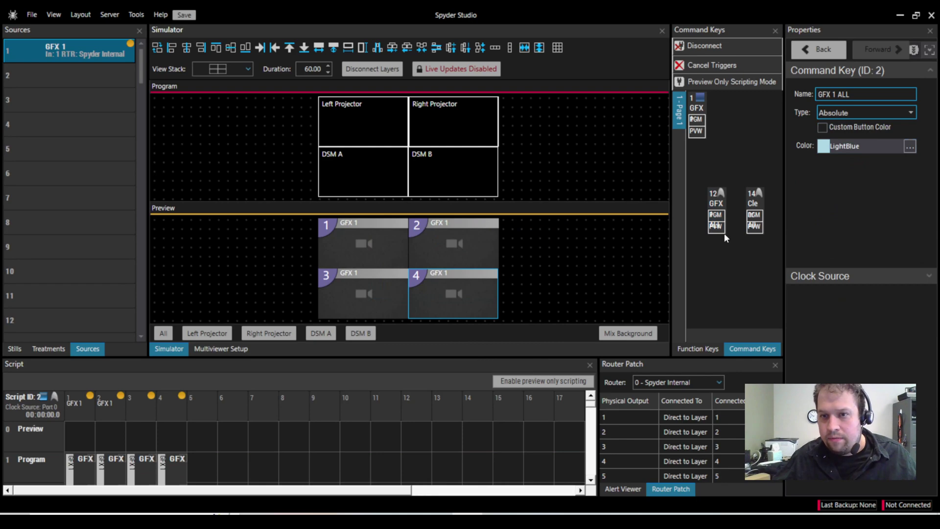
Test GFX 1 ALL by recalling it to Preview and Program, clearing all, then recalling it again.
left_click(716, 226)
left_click(714, 215)
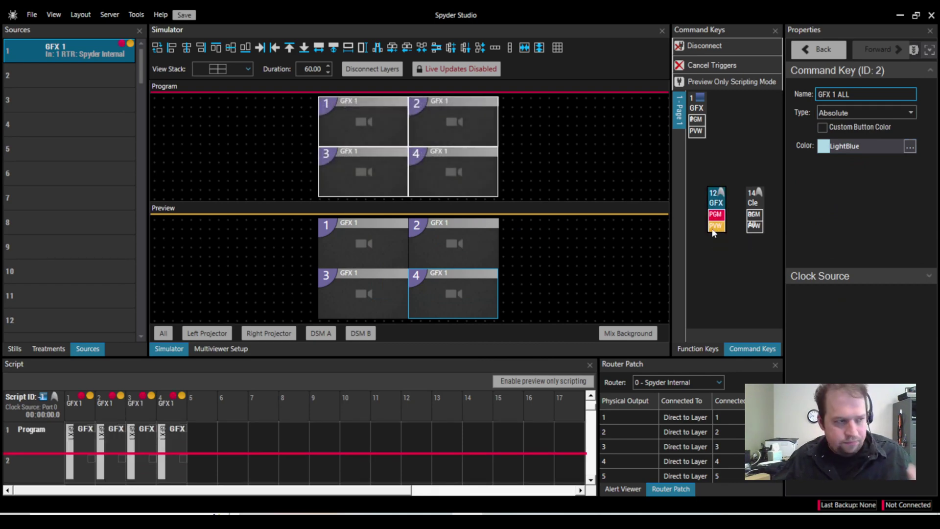
left_click(754, 226)
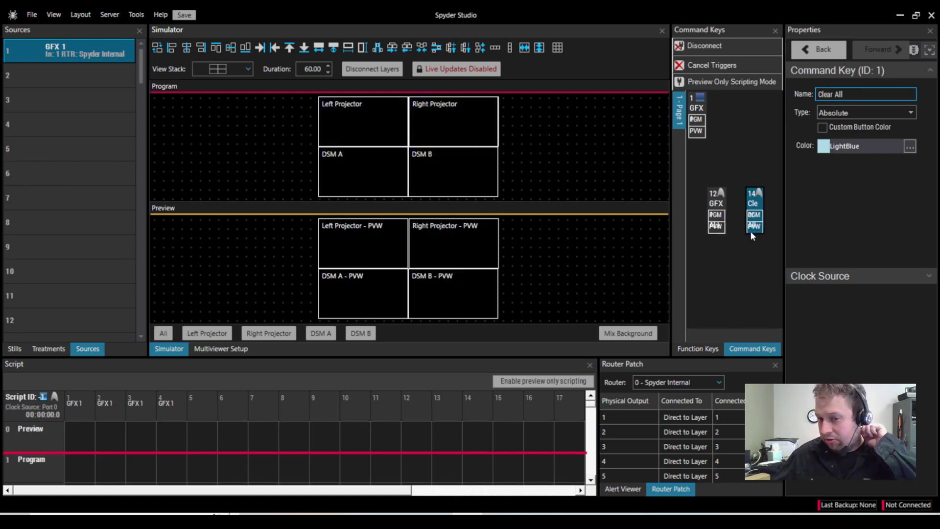
left_click(715, 228)
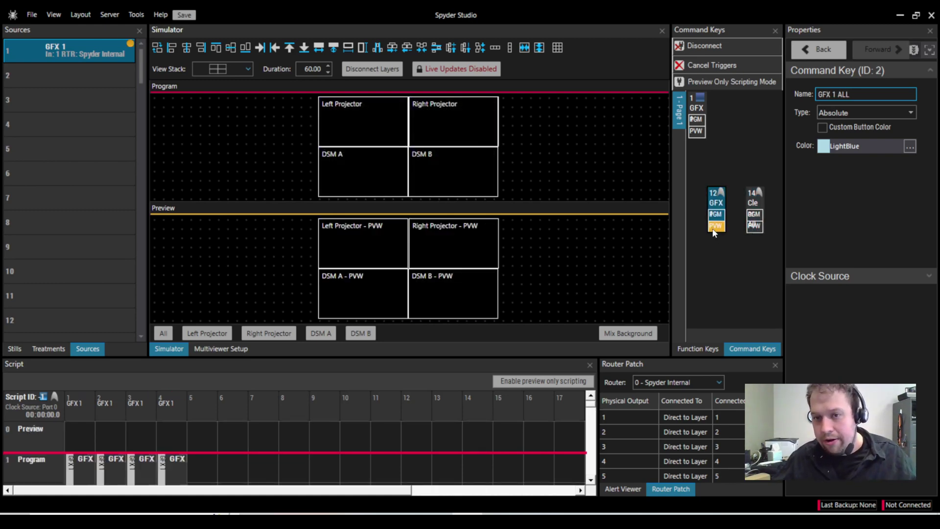
left_click(715, 216)
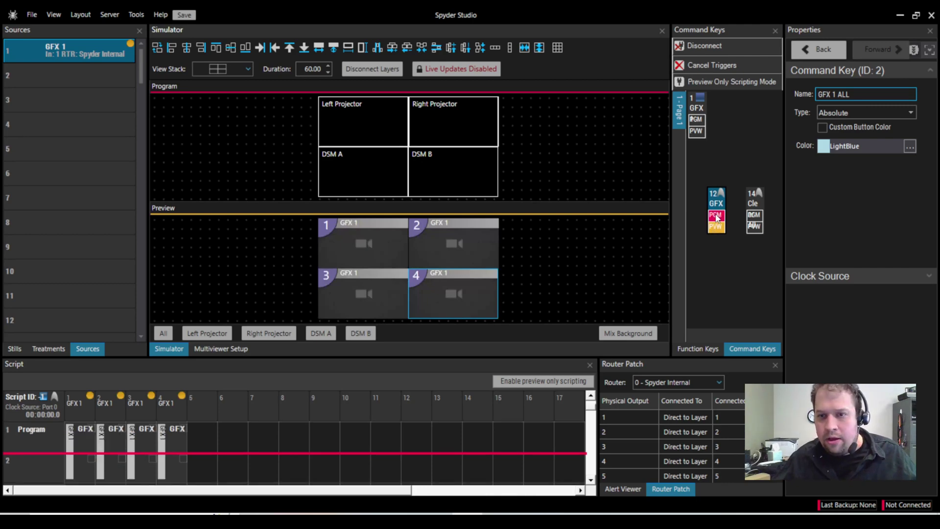
Toggle GFX 1 ALL off Program and enlarge the Script panel by raising its splitter.
left_click(716, 233)
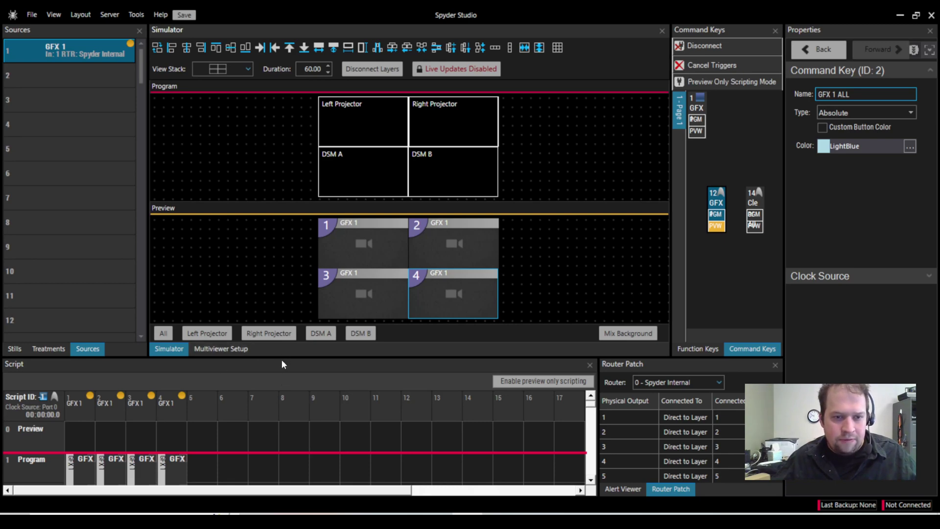
mouse_move(281, 359)
left_mouse_down()
mouse_move(276, 323)
mouse_move(276, 350)
left_mouse_up()
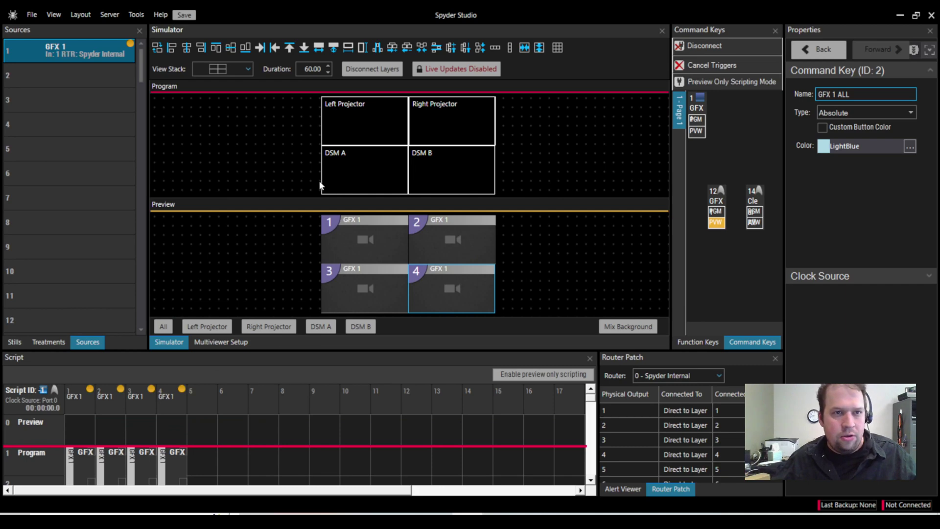
Apply the Color Bars test pattern to the Left Projector's GFX 1 preview layer.
right_click(355, 252)
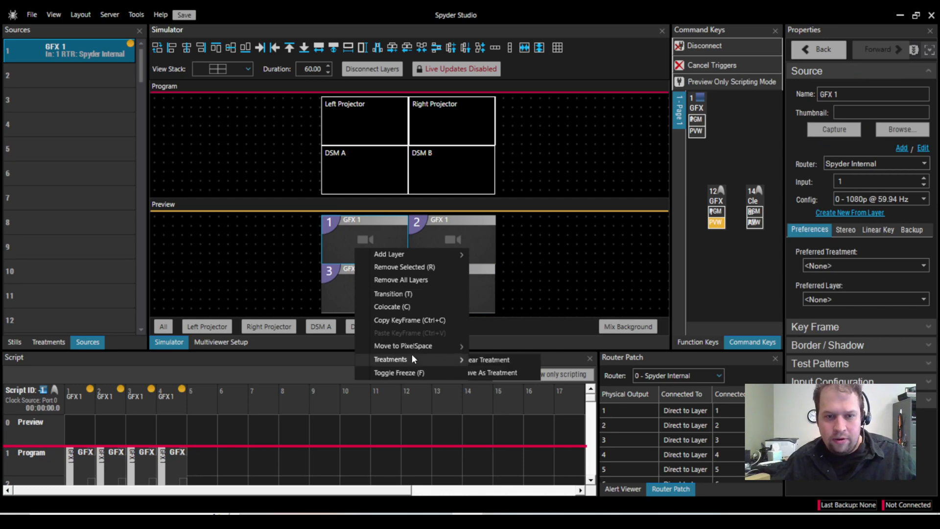
left_click(443, 319)
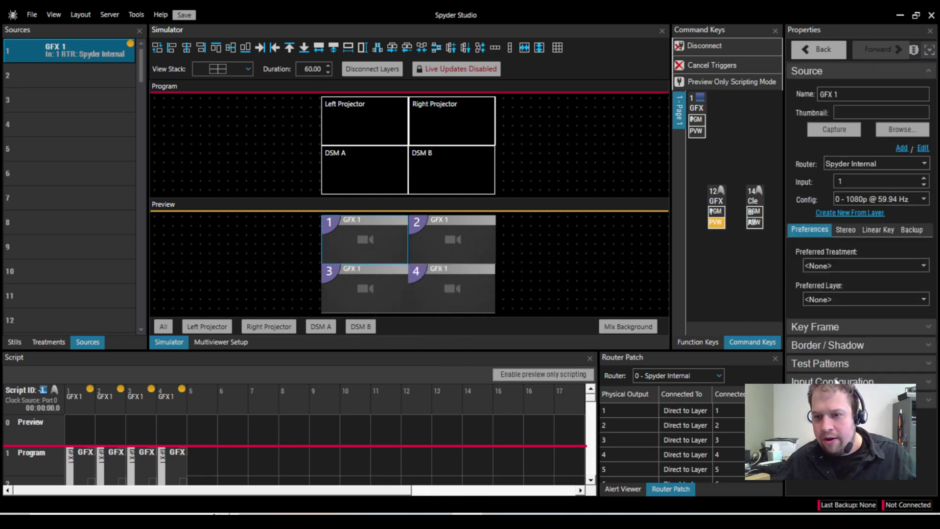
left_click(835, 363)
left_click(827, 381)
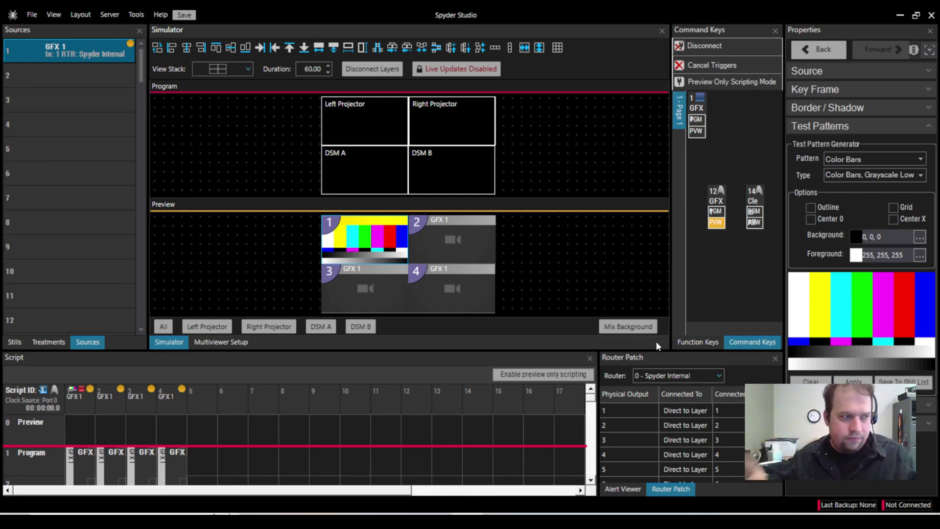
left_click(637, 326)
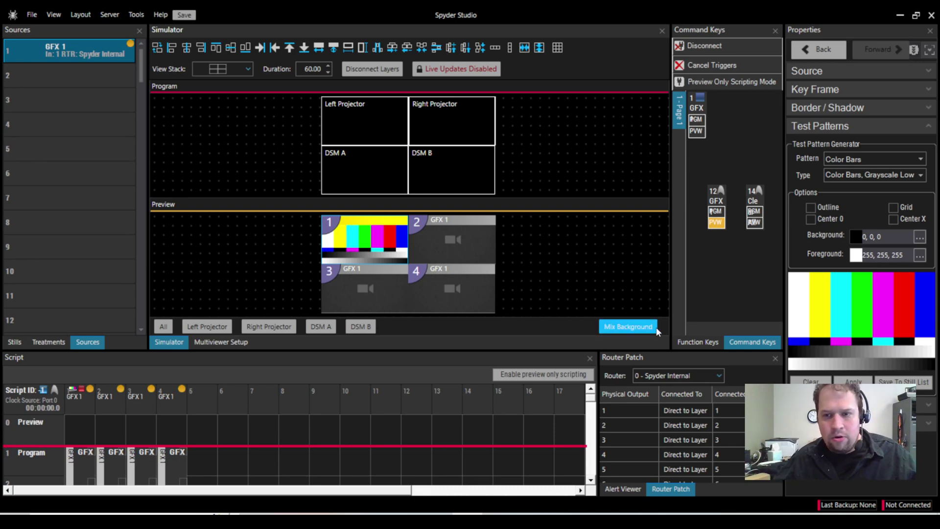